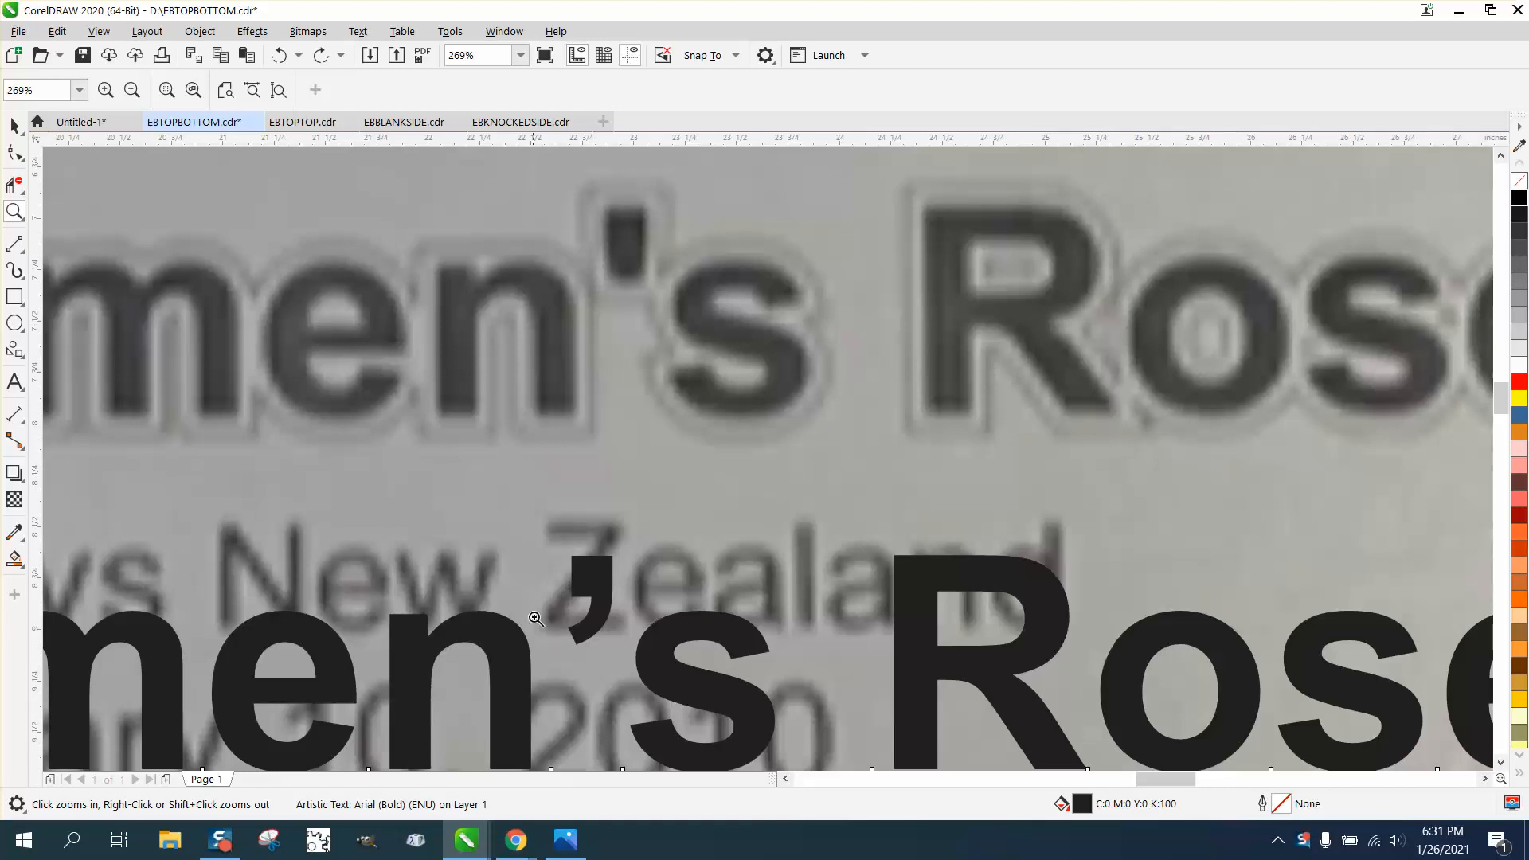
Drag the '2009-2010 Women's Rose Bowl' title up above the plaque photo
{"action": "scroll", "coordinate": [544, 493], "scroll_direction": "down", "scroll_amount": 5}
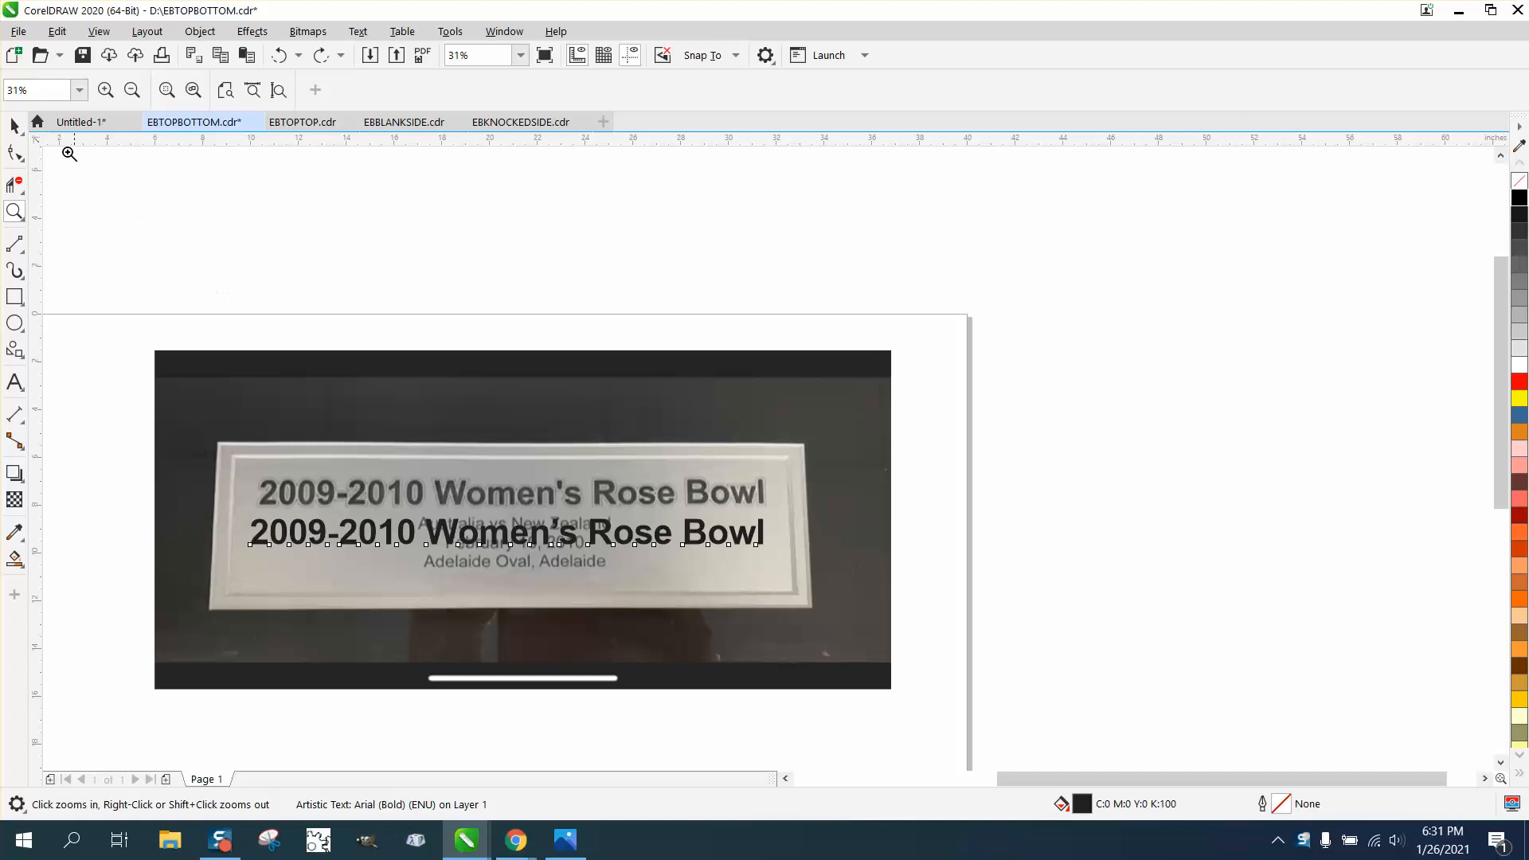
{"action": "left_click", "coordinate": [14, 126]}
{"action": "left_click_drag", "start_coordinate": [512, 524], "coordinate": [515, 284]}
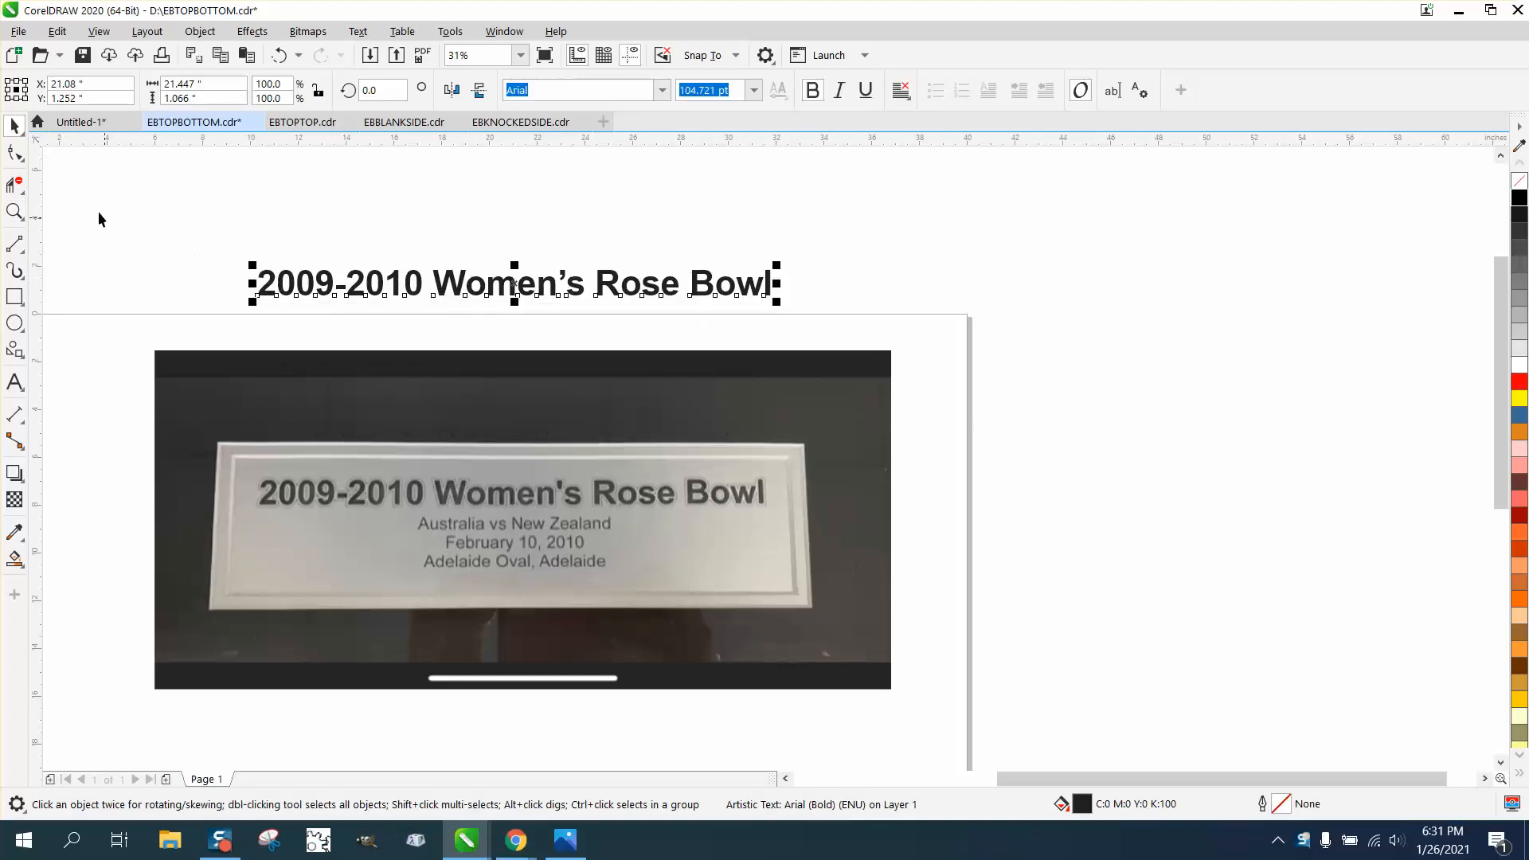
{"action": "left_click", "coordinate": [15, 211]}
Zoom in on the title and select the apostrophe in Women's with the Text tool
{"action": "left_click_drag", "start_coordinate": [255, 221], "coordinate": [895, 398]}
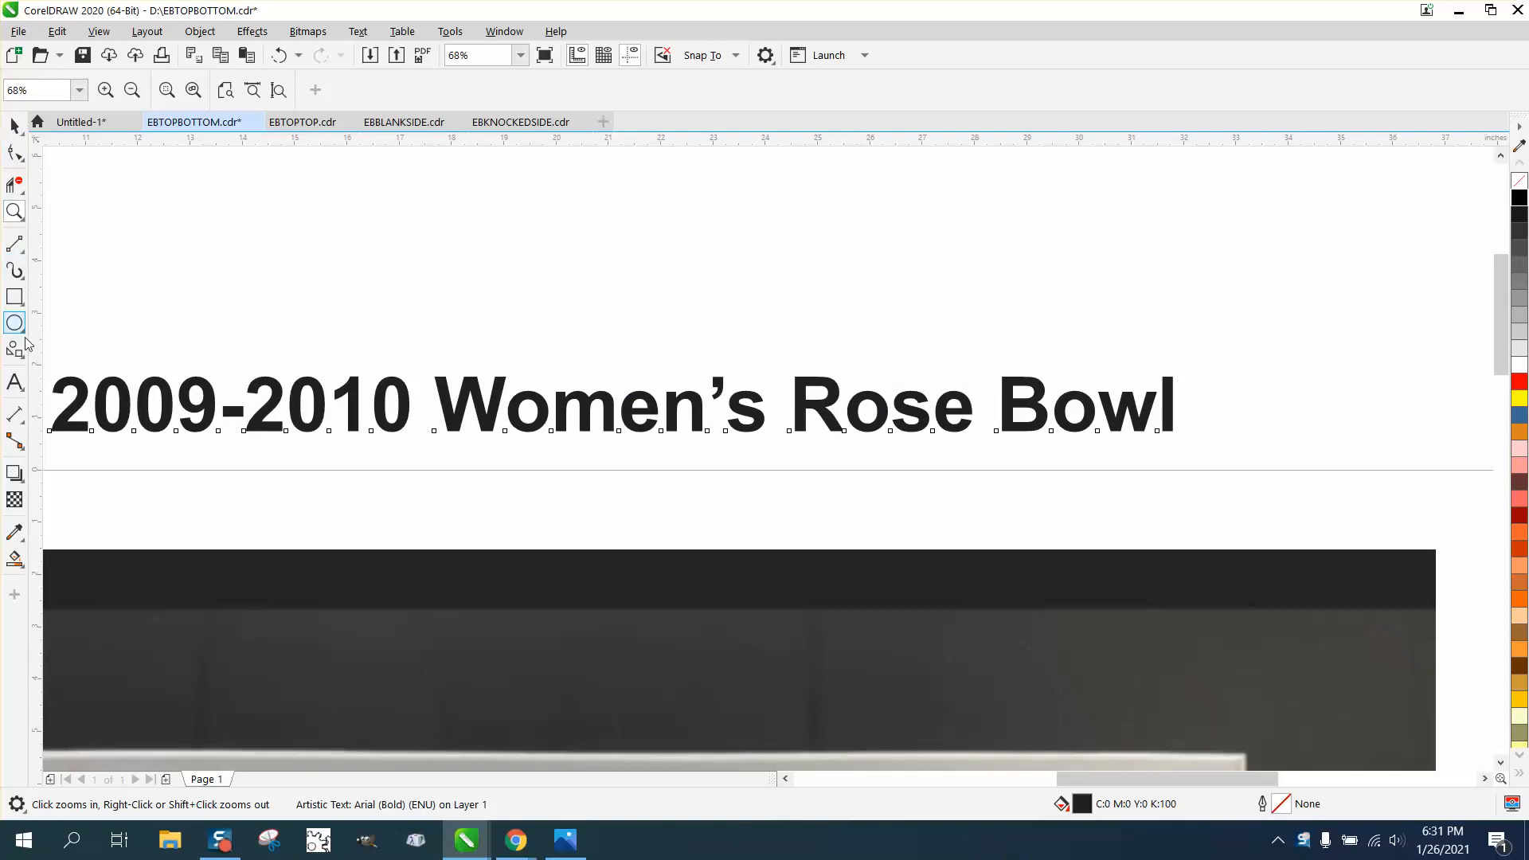
{"action": "left_click", "coordinate": [17, 390]}
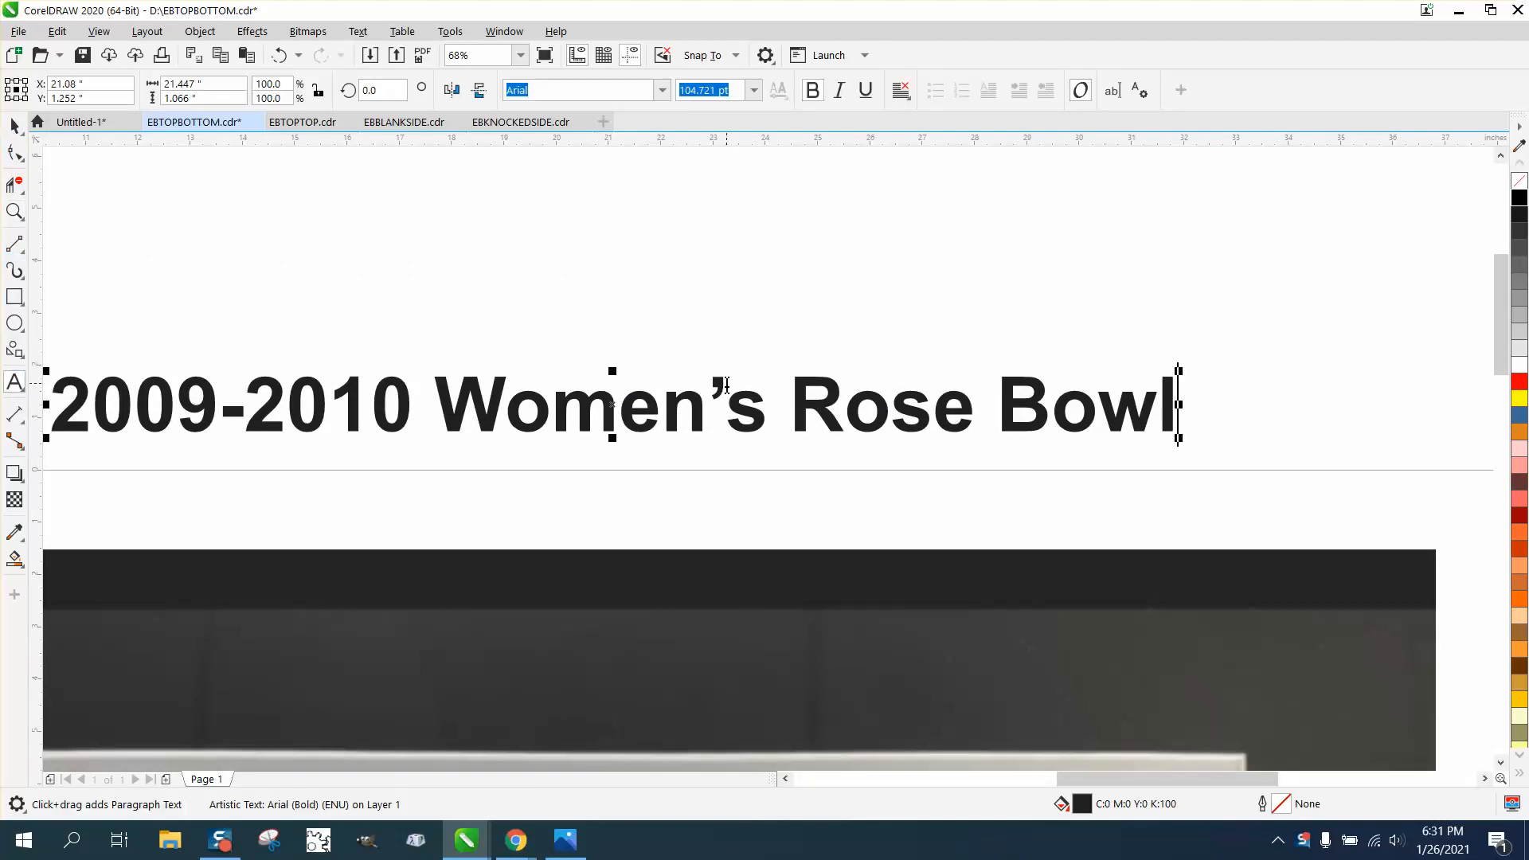
{"action": "left_click_drag", "start_coordinate": [726, 385], "coordinate": [704, 385]}
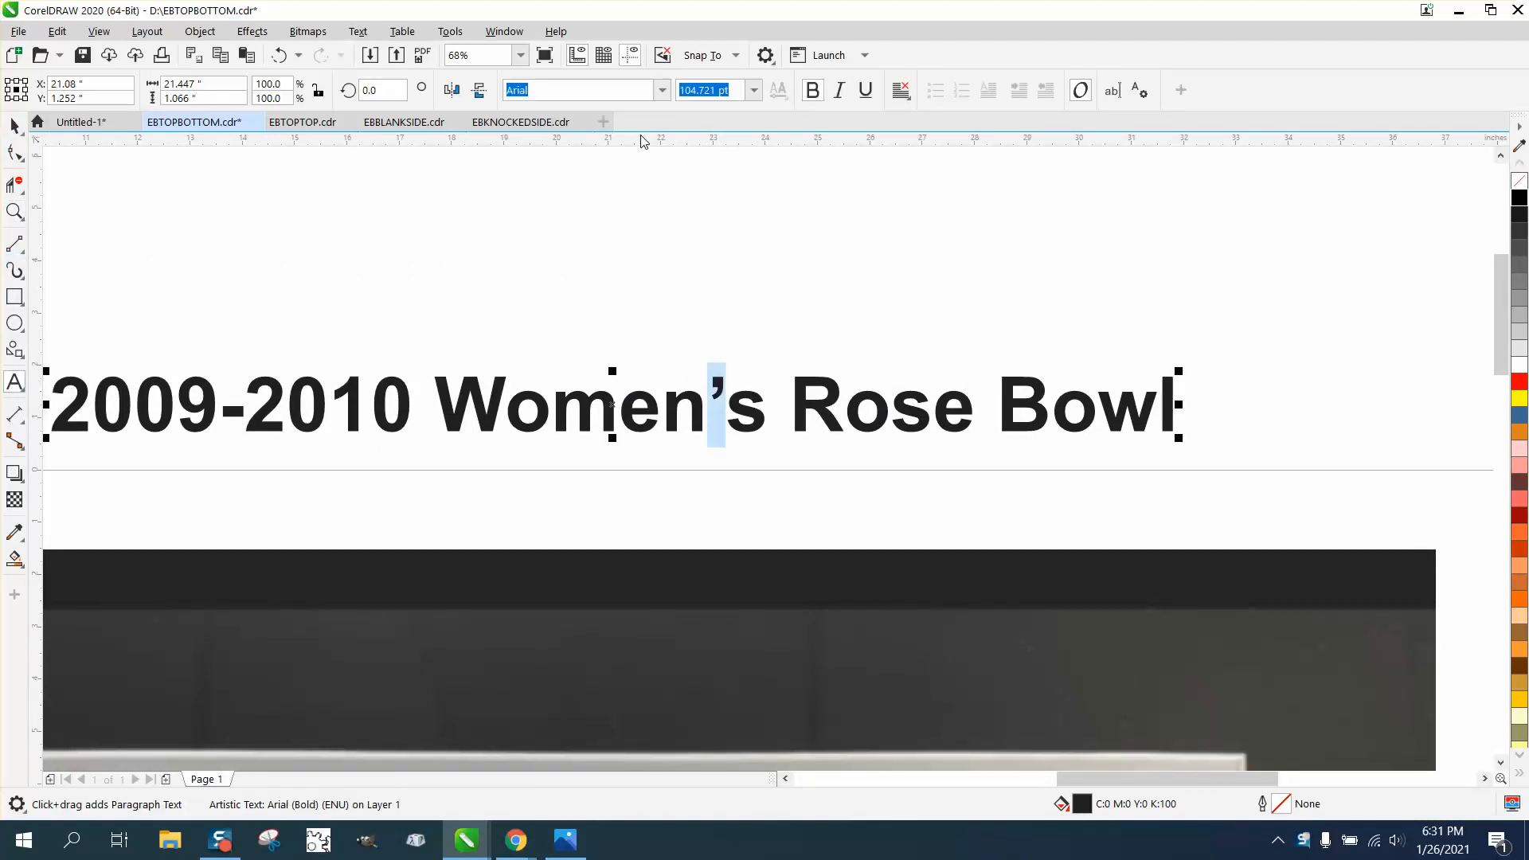
{"action": "left_click_drag", "start_coordinate": [1146, 778], "coordinate": [1188, 778]}
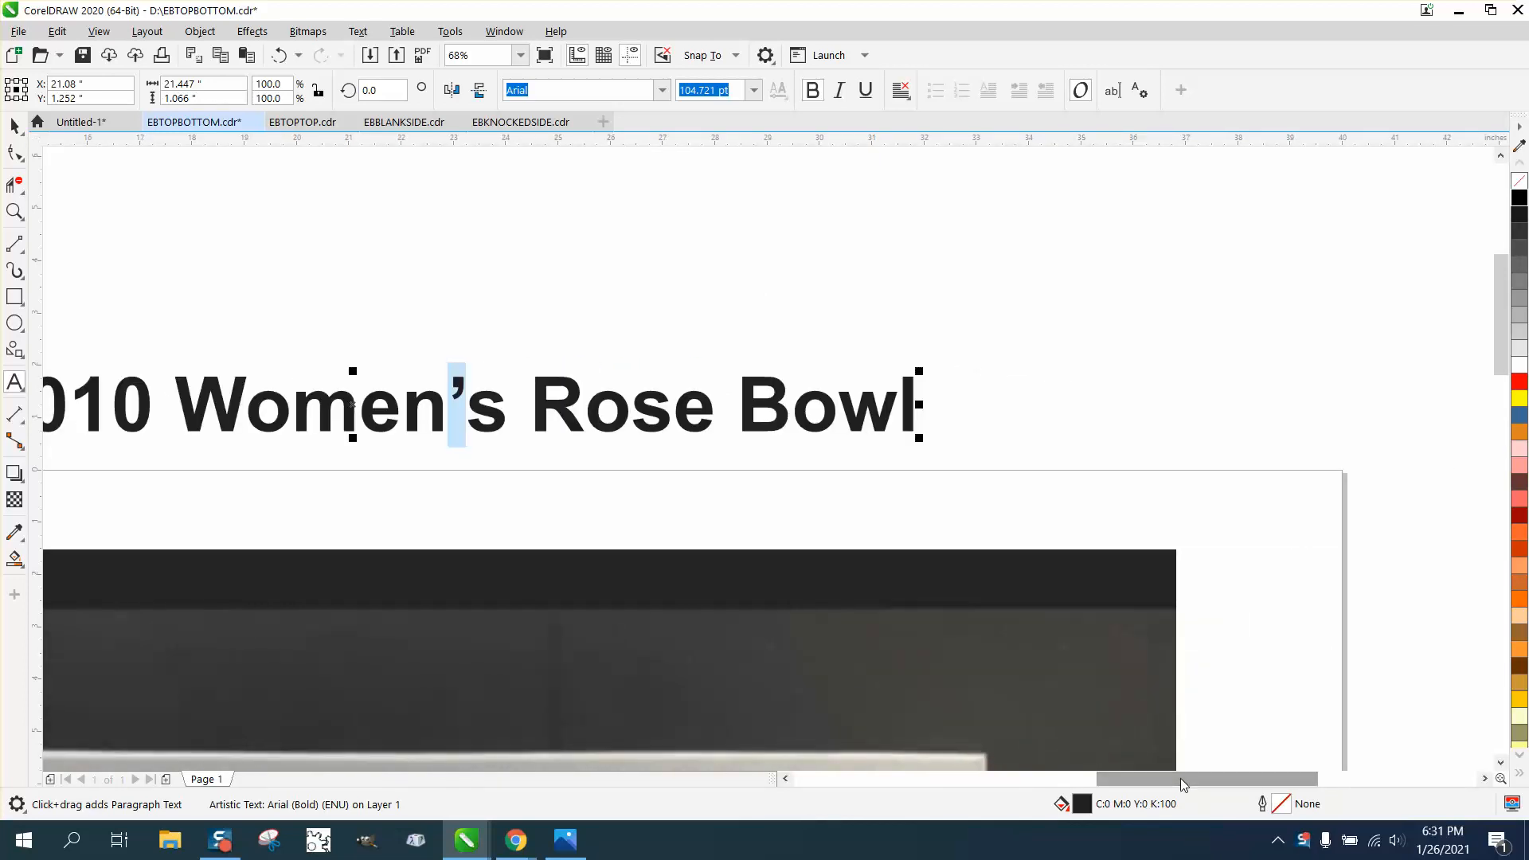
{"action": "left_click", "coordinate": [662, 96]}
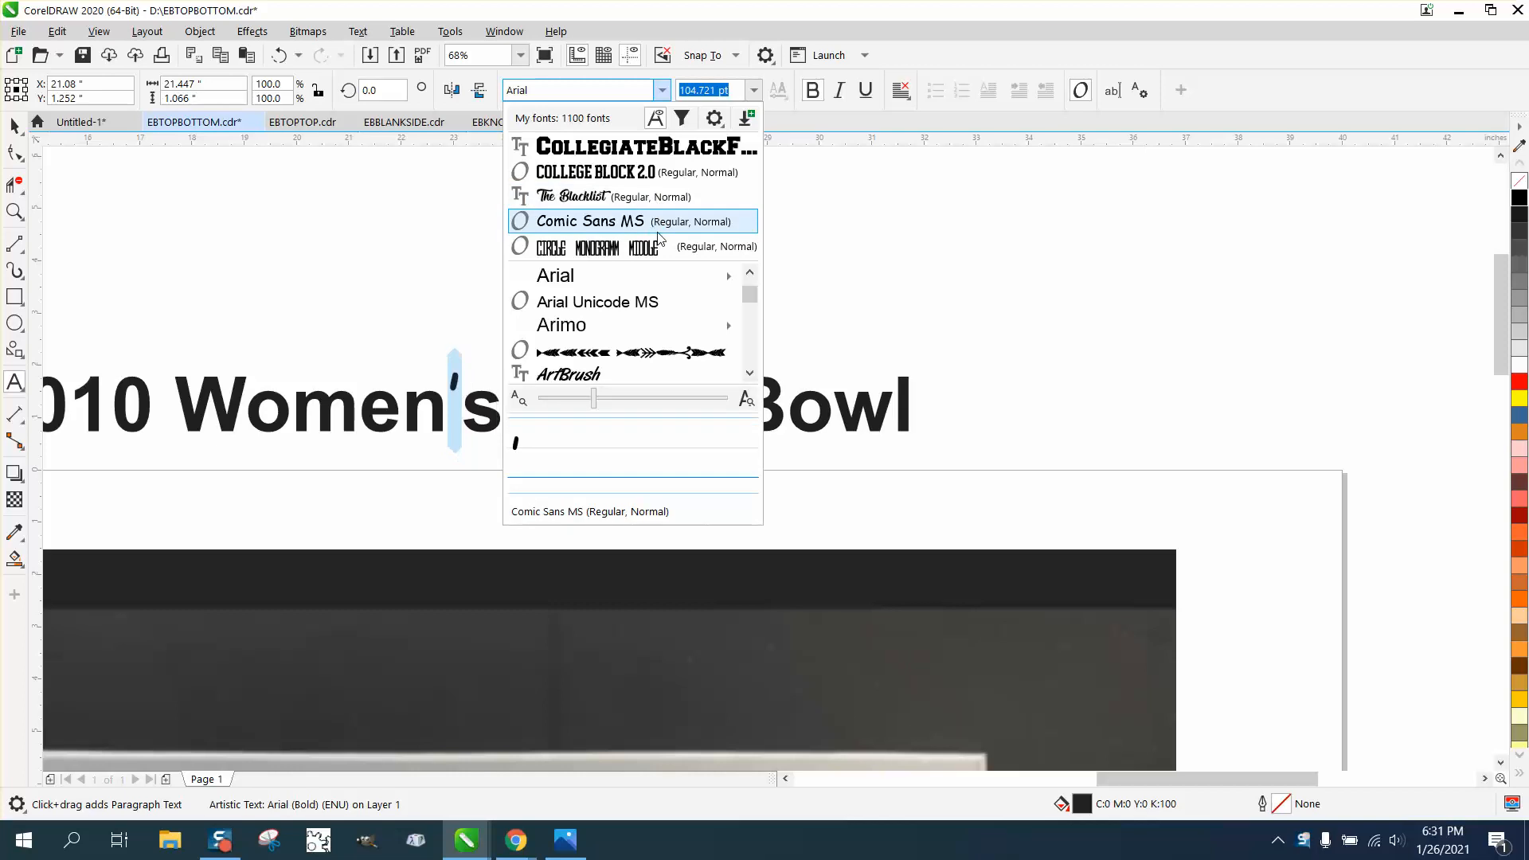
{"action": "key", "text": "Down"}
{"action": "key", "text": "Down"}
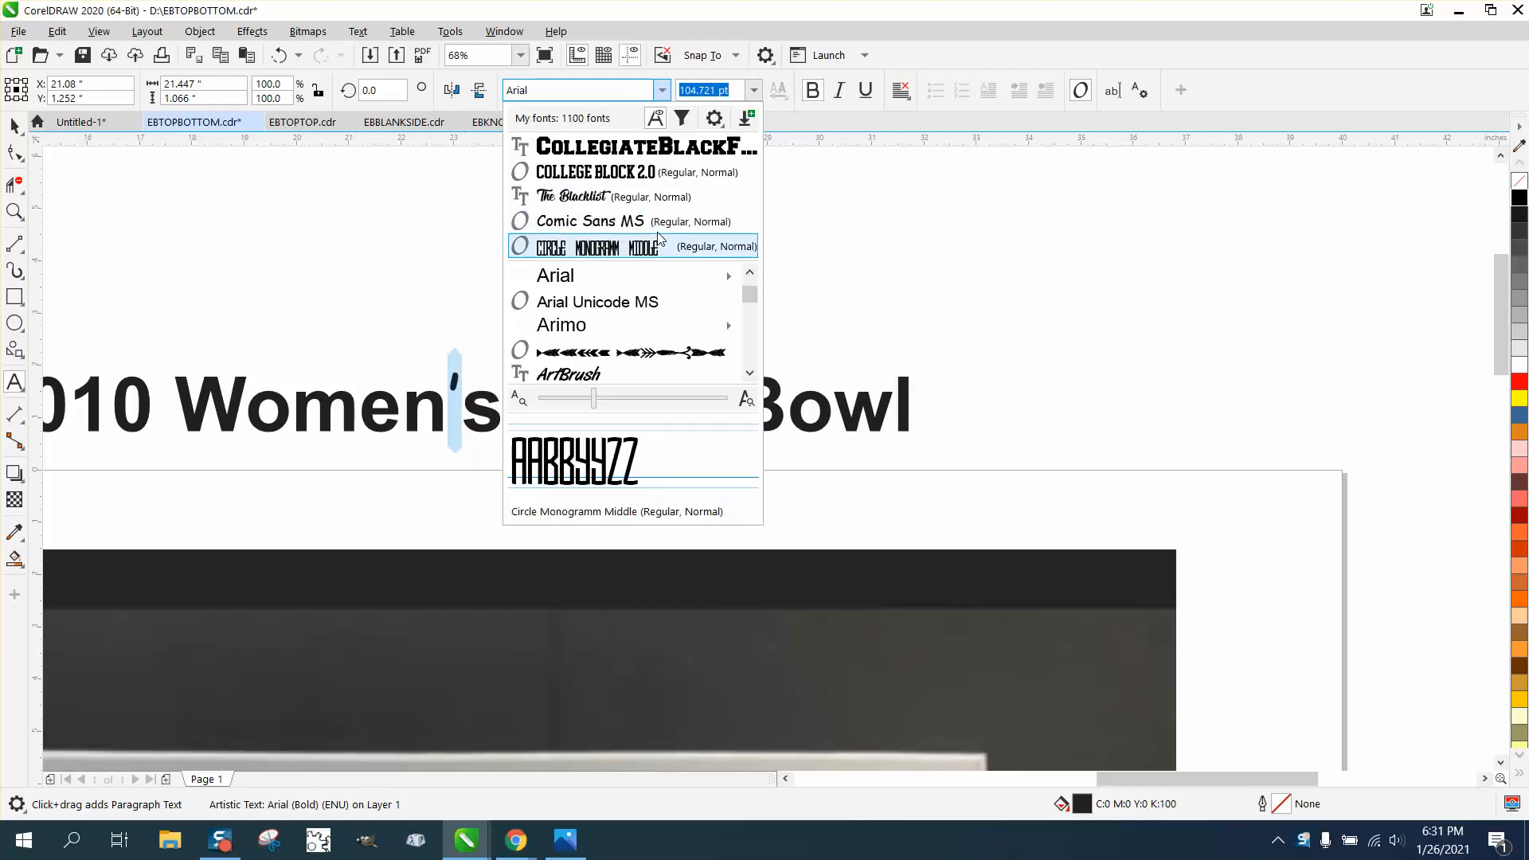
{"action": "key", "text": "Down"}
{"action": "key", "text": "Down"}
{"action": "key", "text": "Down"}
{"action": "key", "text": "Down"}
{"action": "key", "text": "Down"}
{"action": "key", "text": "Down"}
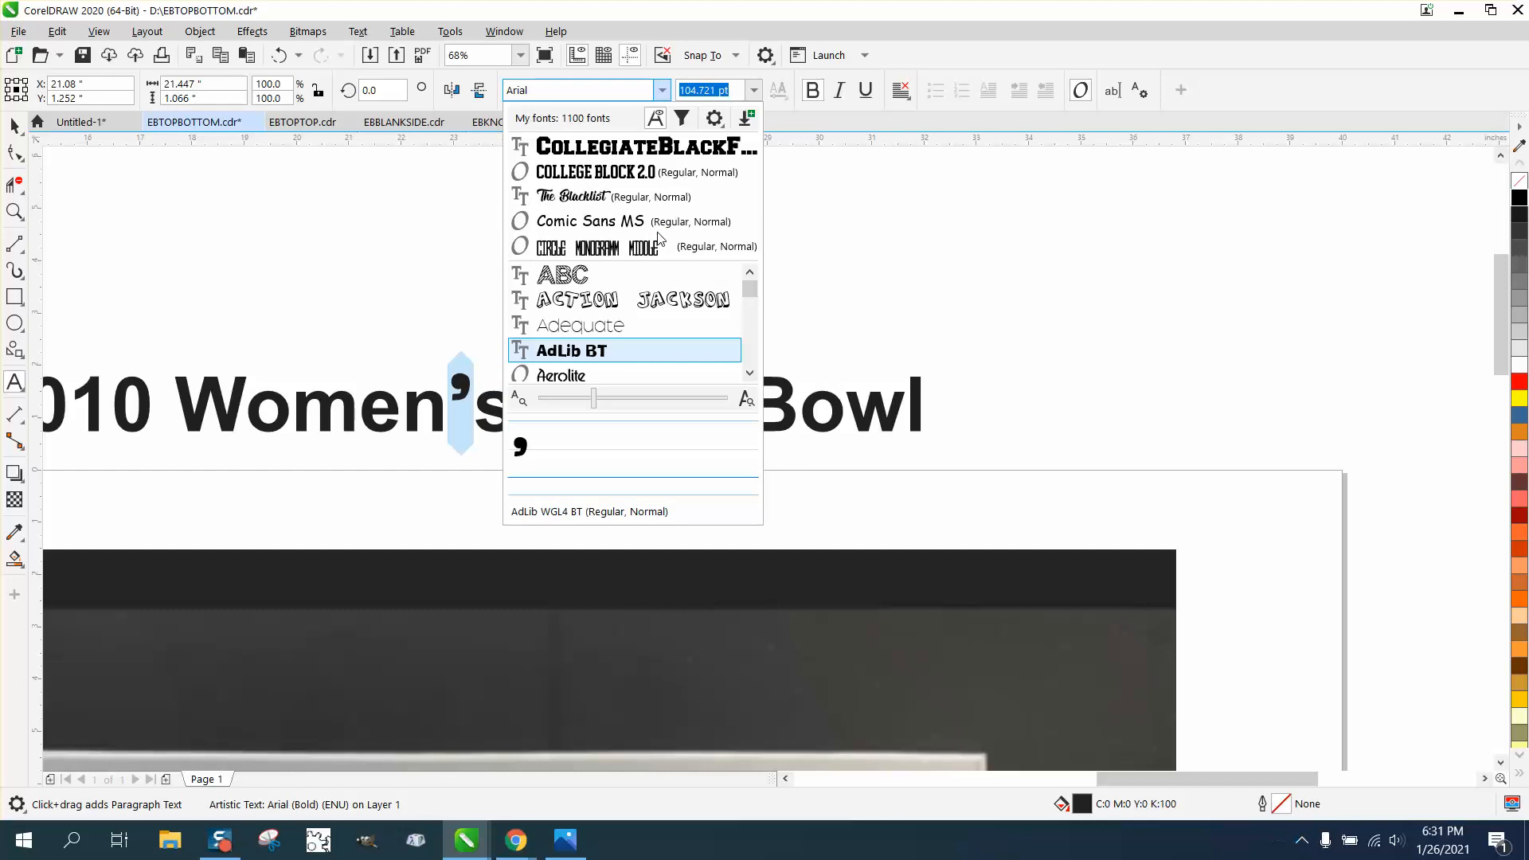
{"action": "key", "text": "Down"}
{"action": "key", "text": "Down"}
{"action": "key", "text": "Down"}
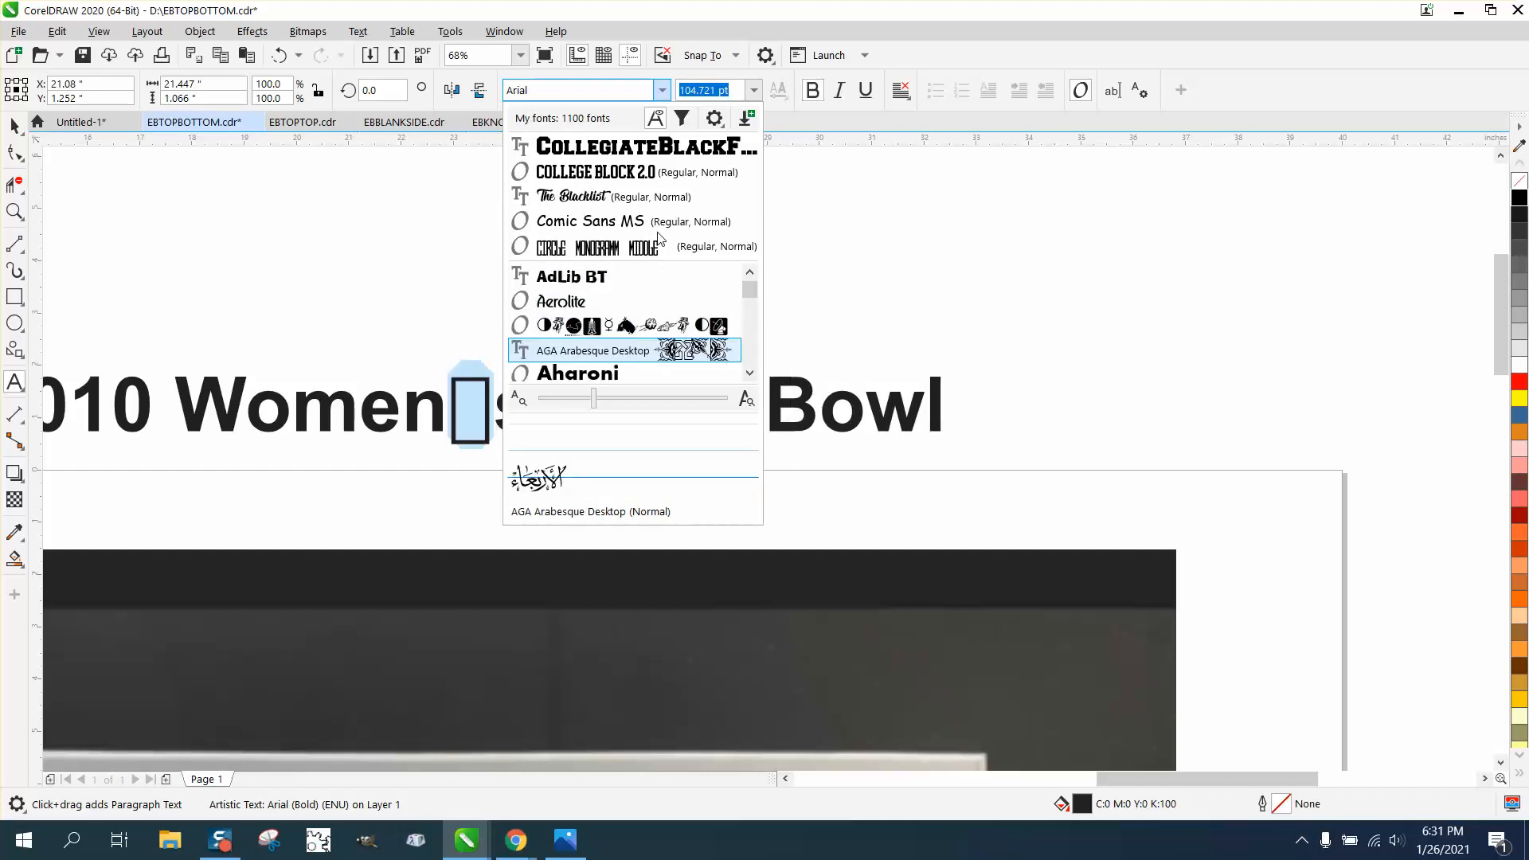
{"action": "key", "text": "Down"}
{"action": "key", "text": "Down"}
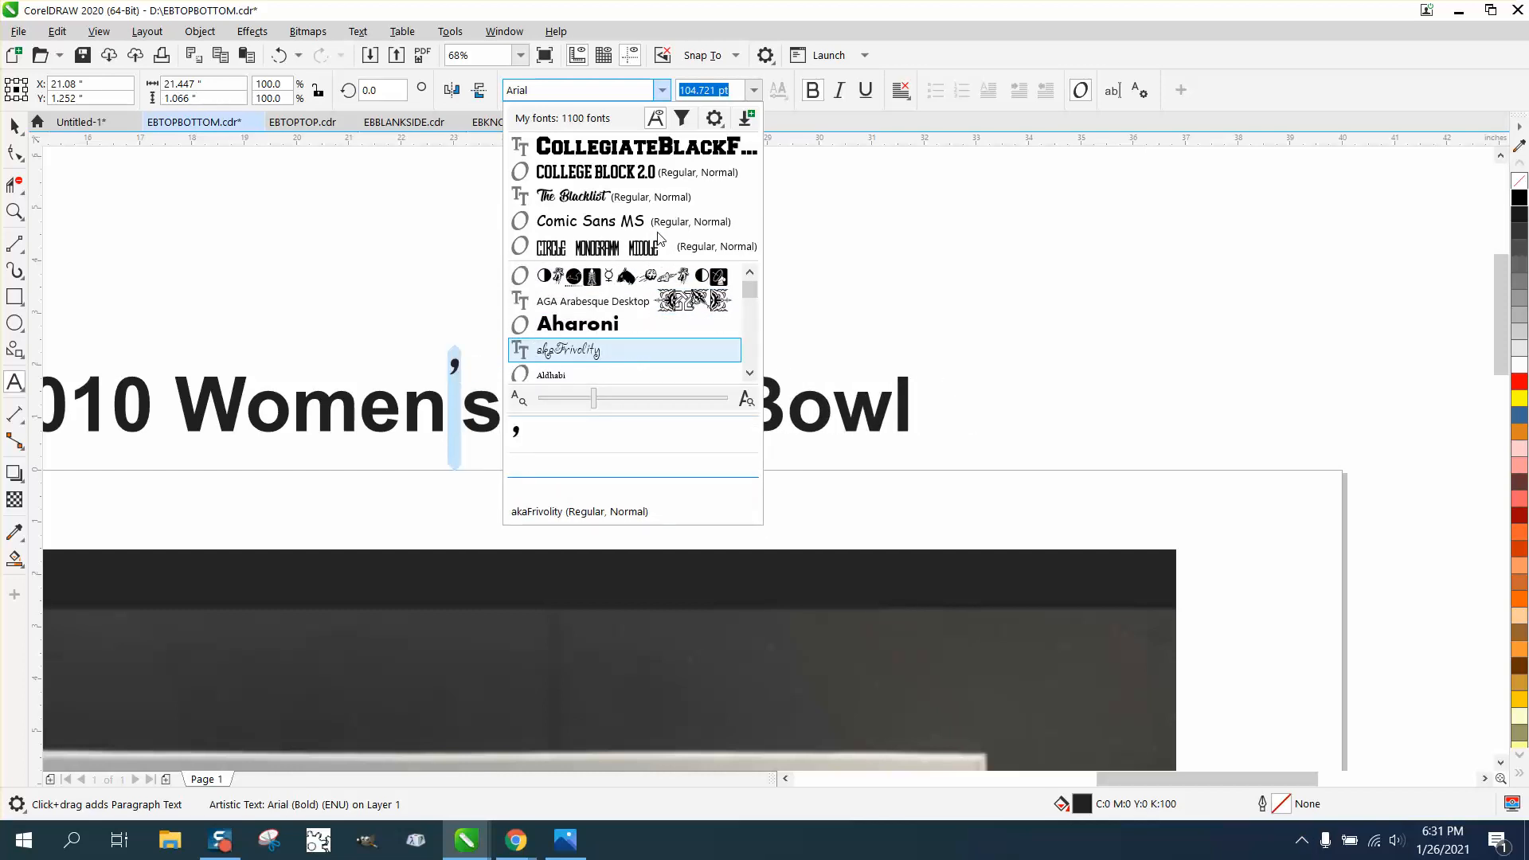
{"action": "key", "text": "Up"}
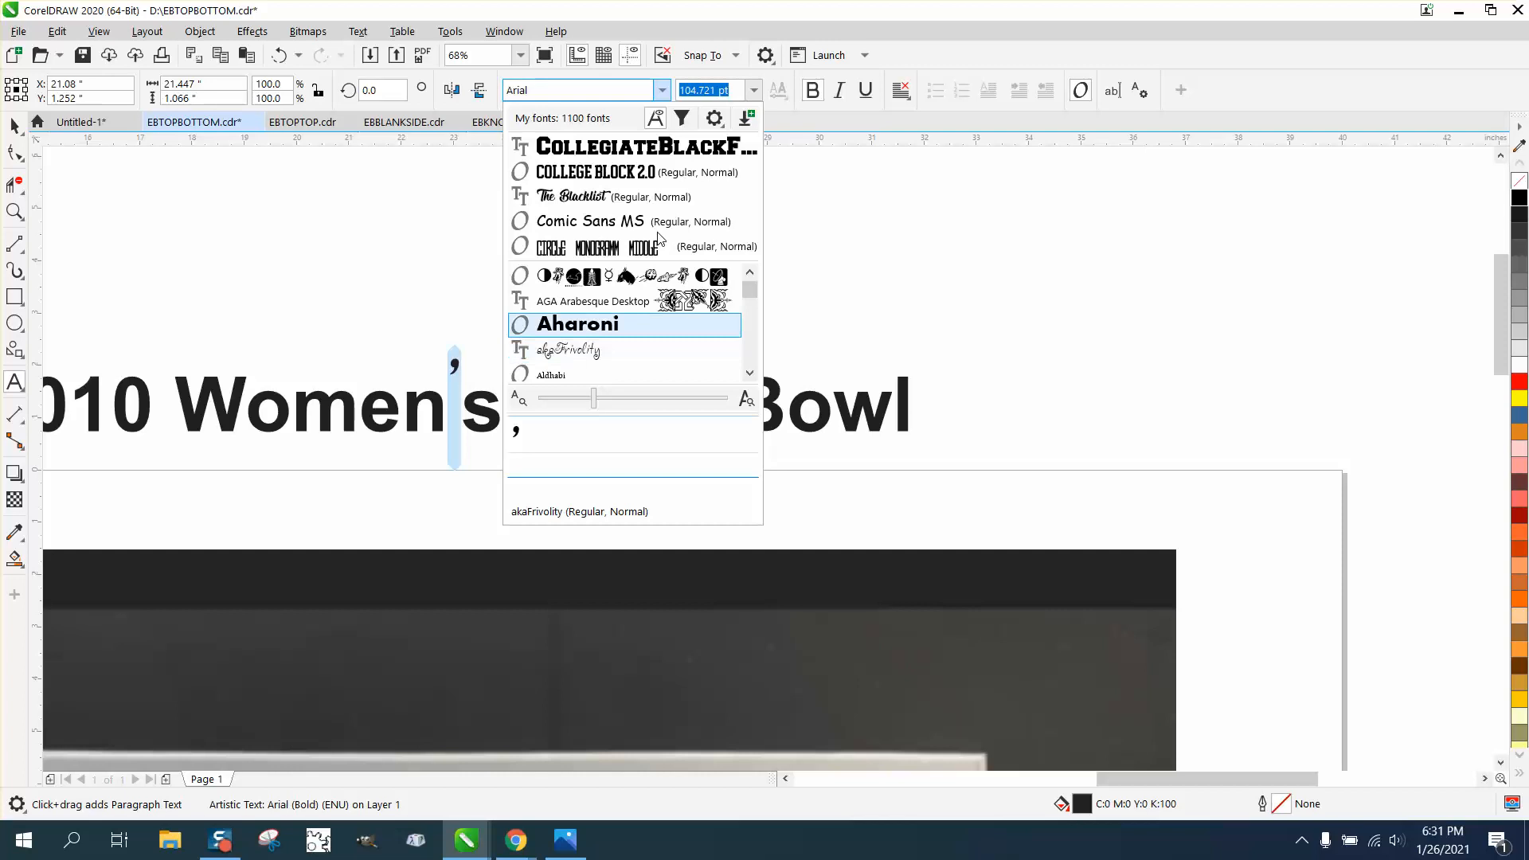
{"action": "key", "text": "Down"}
{"action": "key", "text": "Down"}
{"action": "key", "text": "Down"}
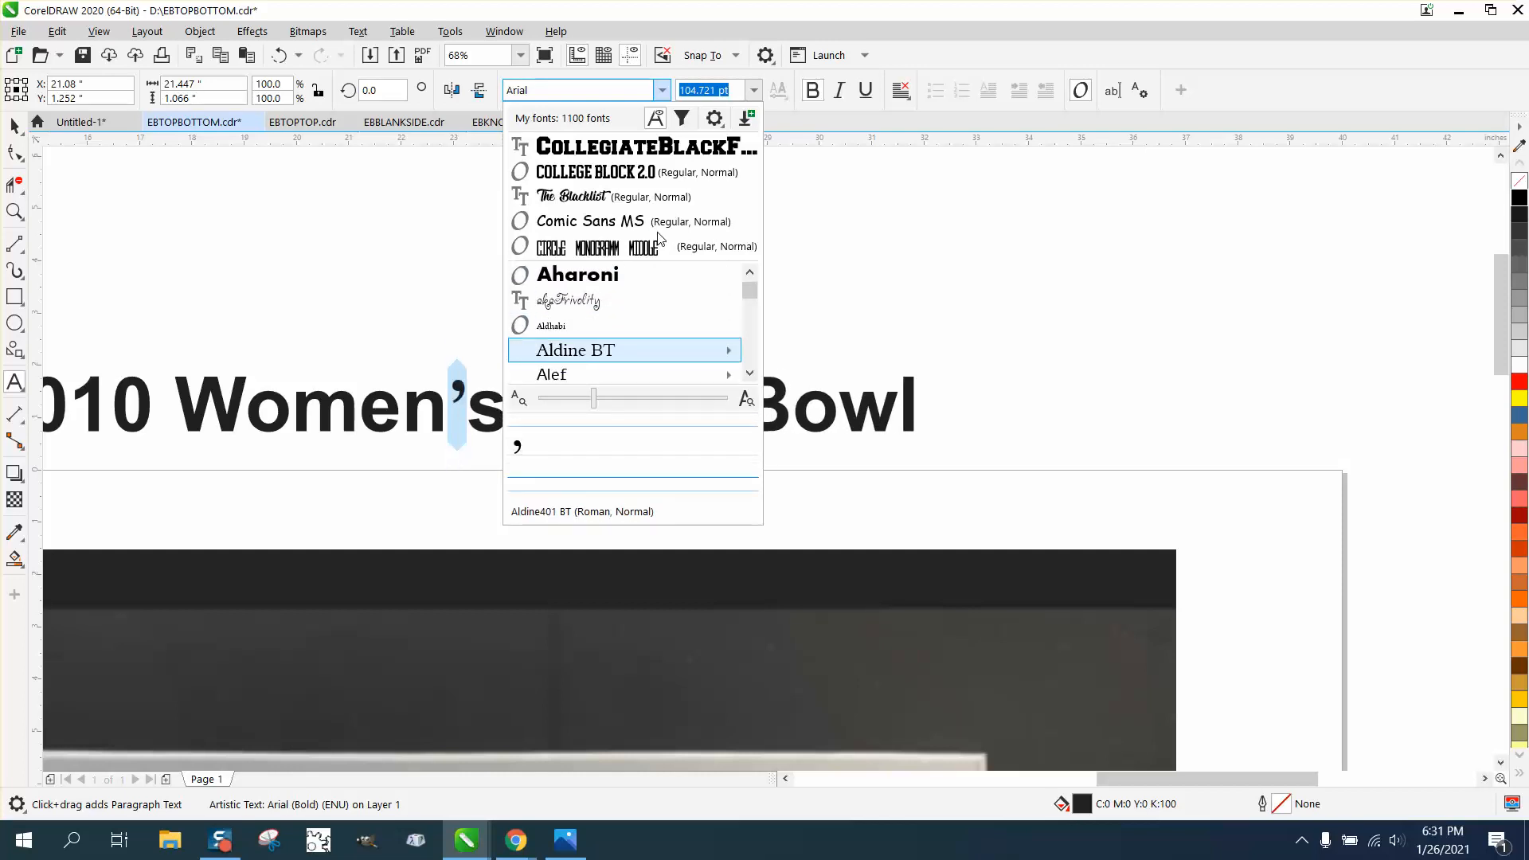
{"action": "key", "text": "Down"}
{"action": "key", "text": "Down"}
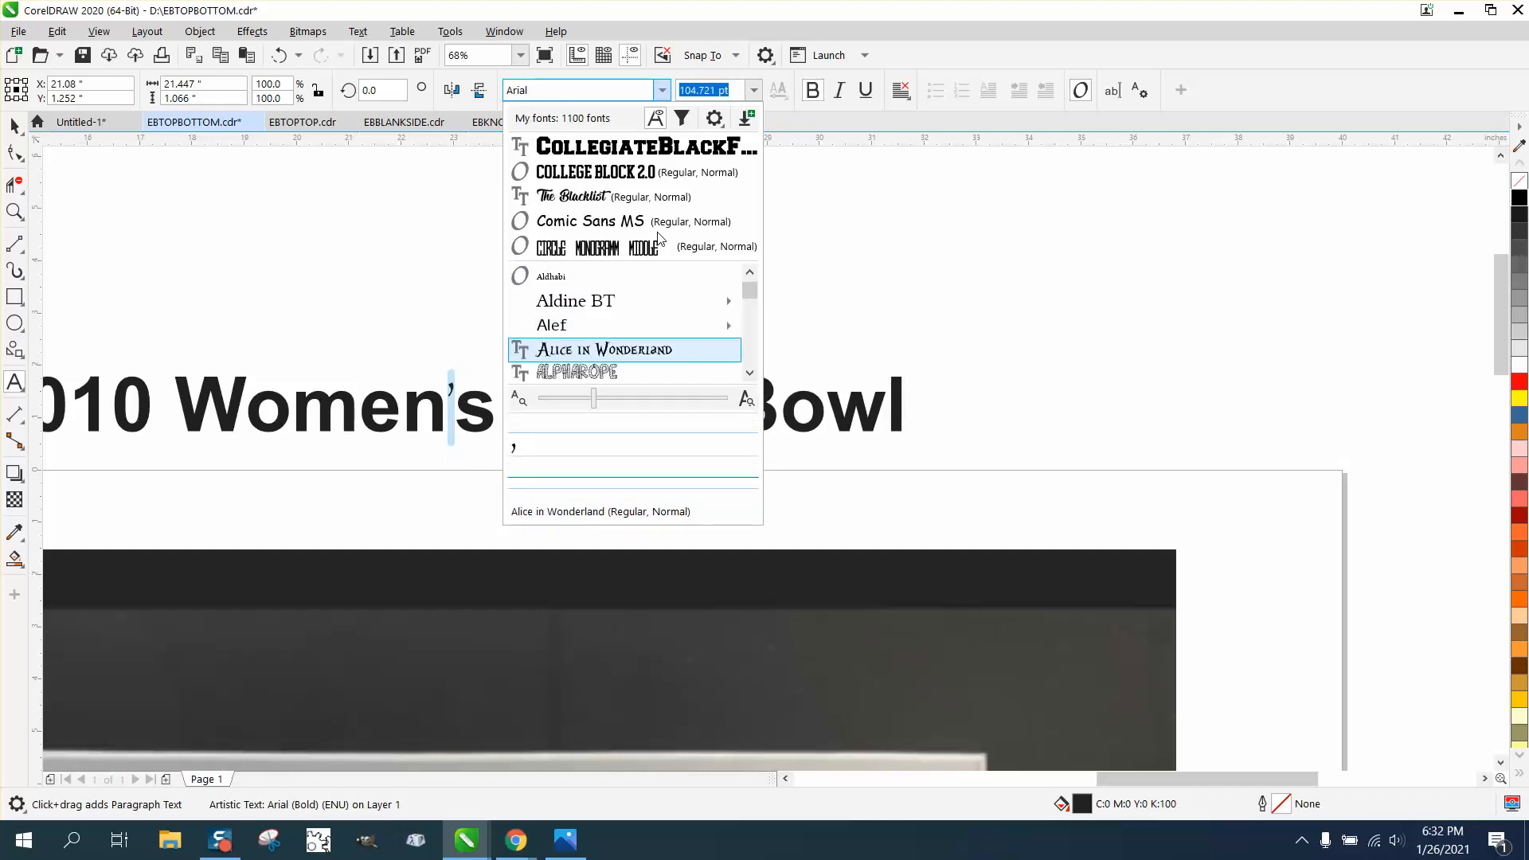
{"action": "key", "text": "Down"}
{"action": "key", "text": "Down"}
{"action": "key", "text": "Down"}
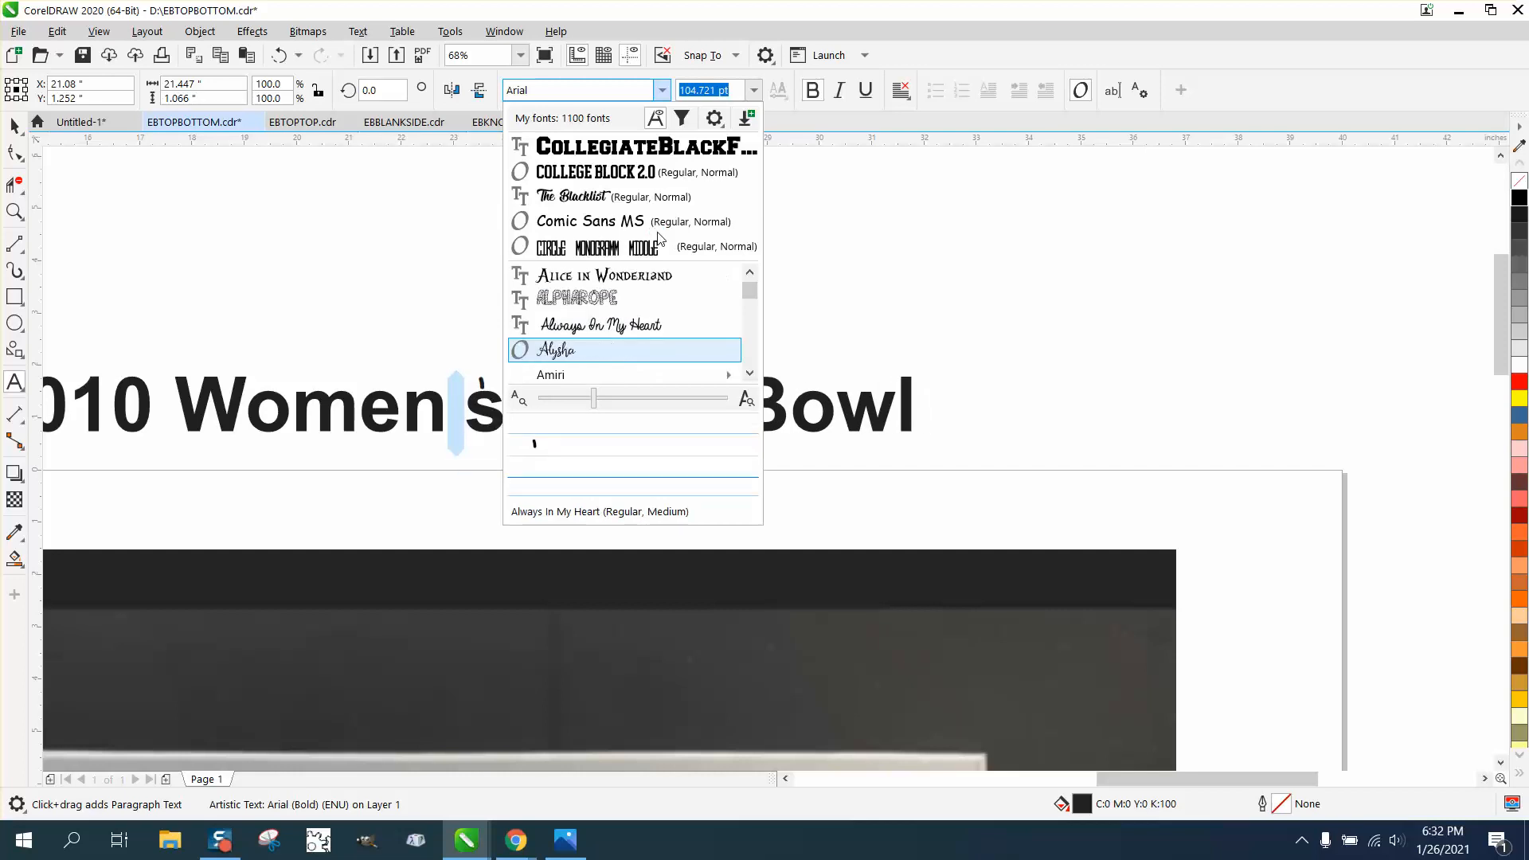
{"action": "key", "text": "Down"}
{"action": "key", "text": "Down"}
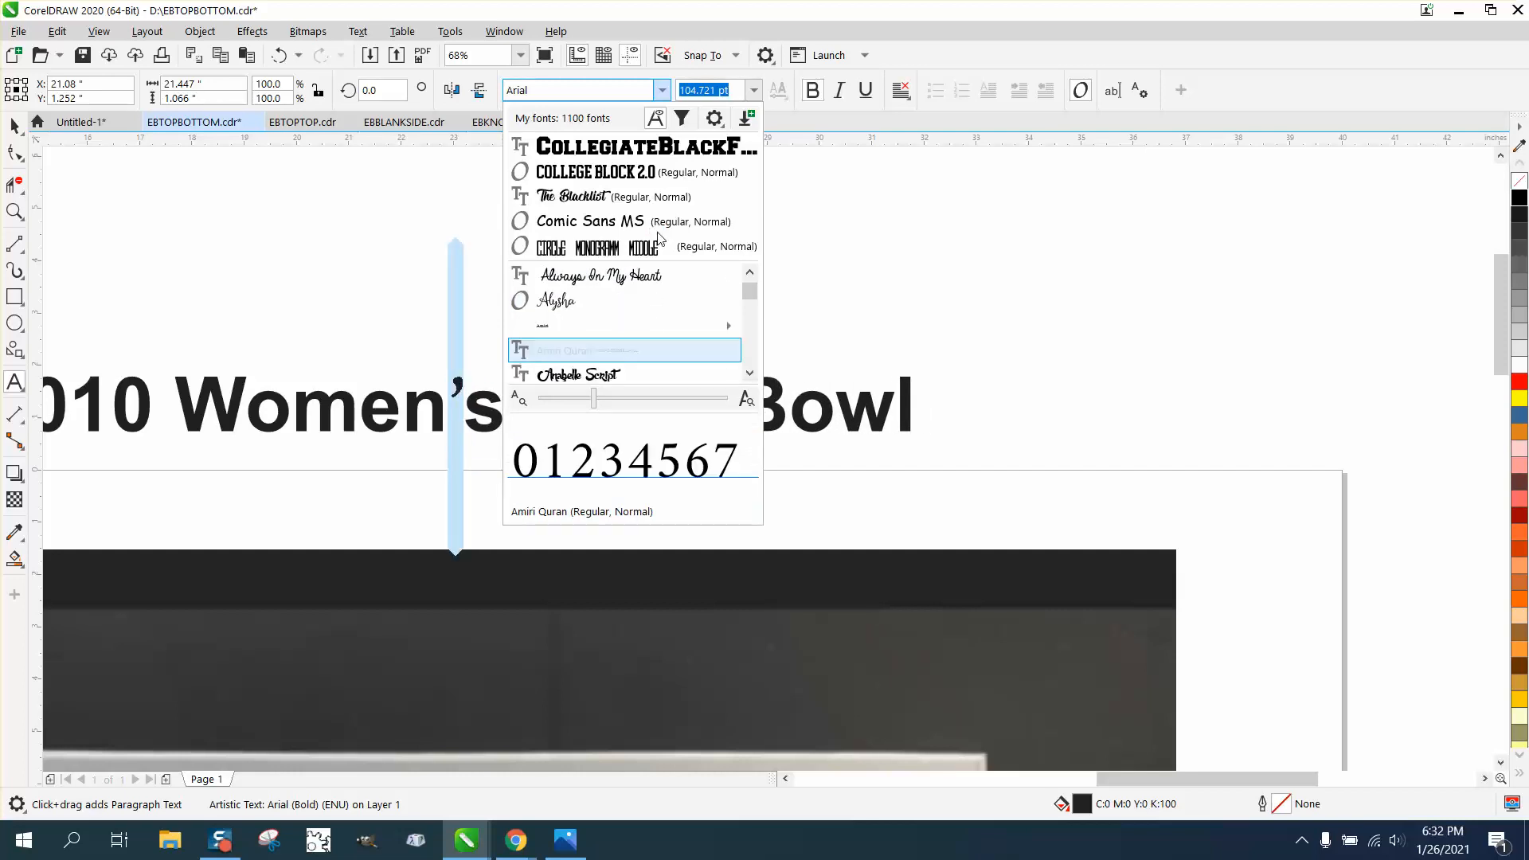
{"action": "key", "text": "Down"}
{"action": "key", "text": "Down"}
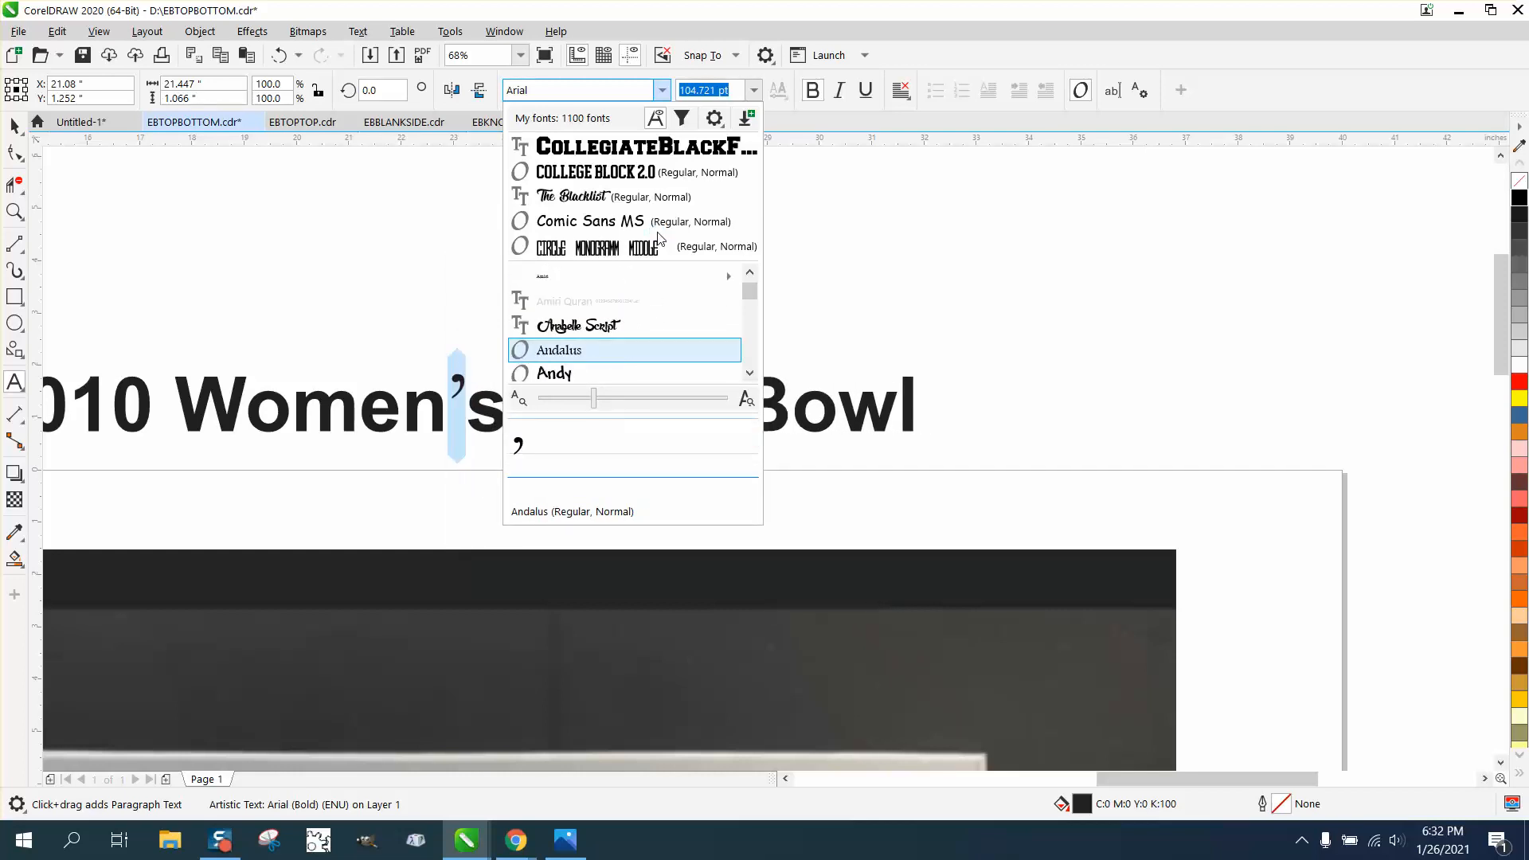
{"action": "key", "text": "Down"}
{"action": "key", "text": "Down"}
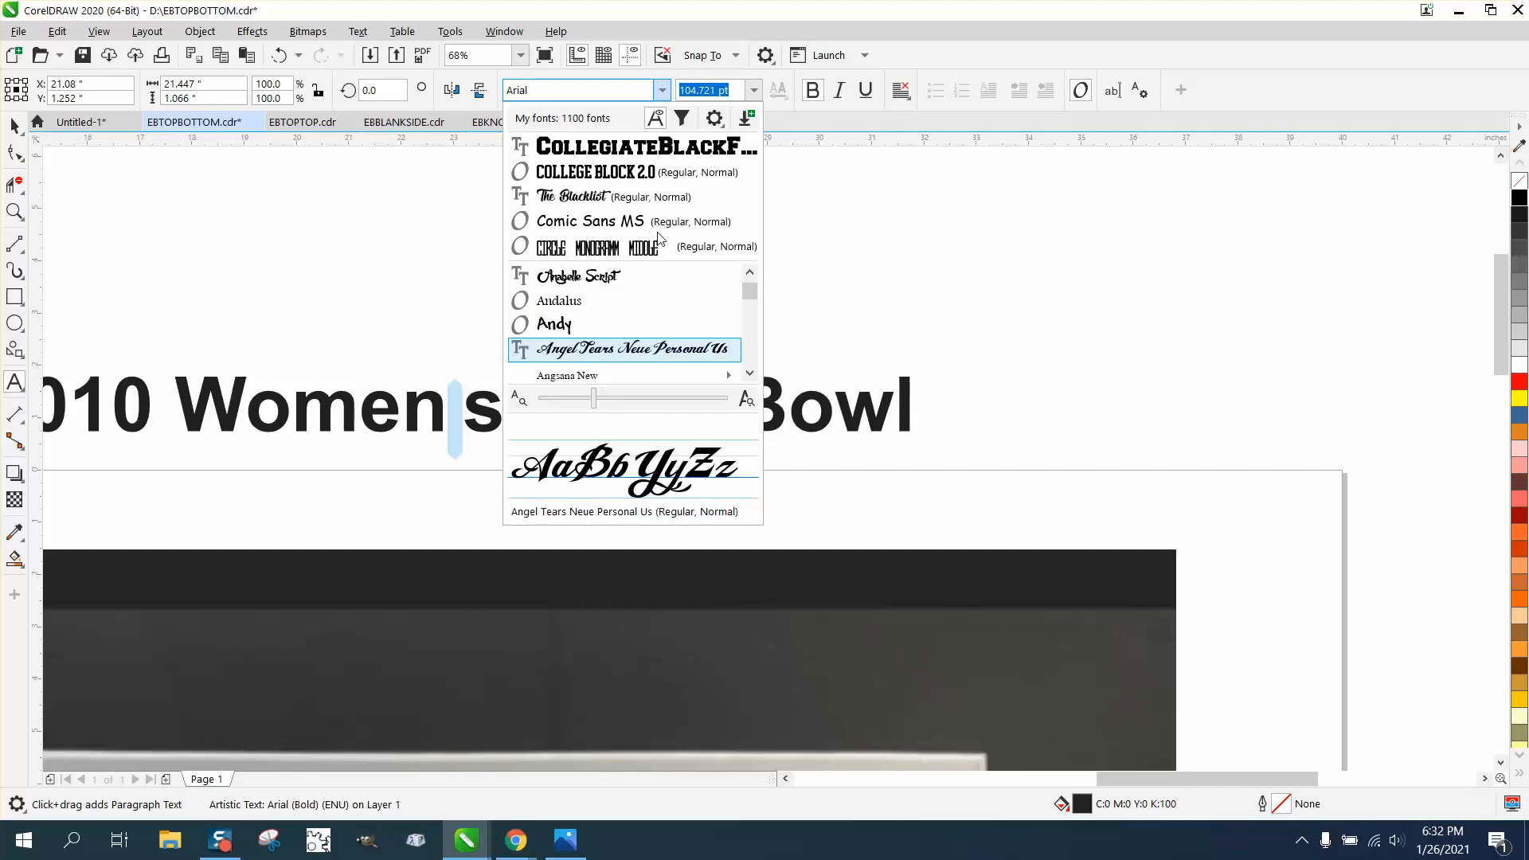
{"action": "key", "text": "Escape"}
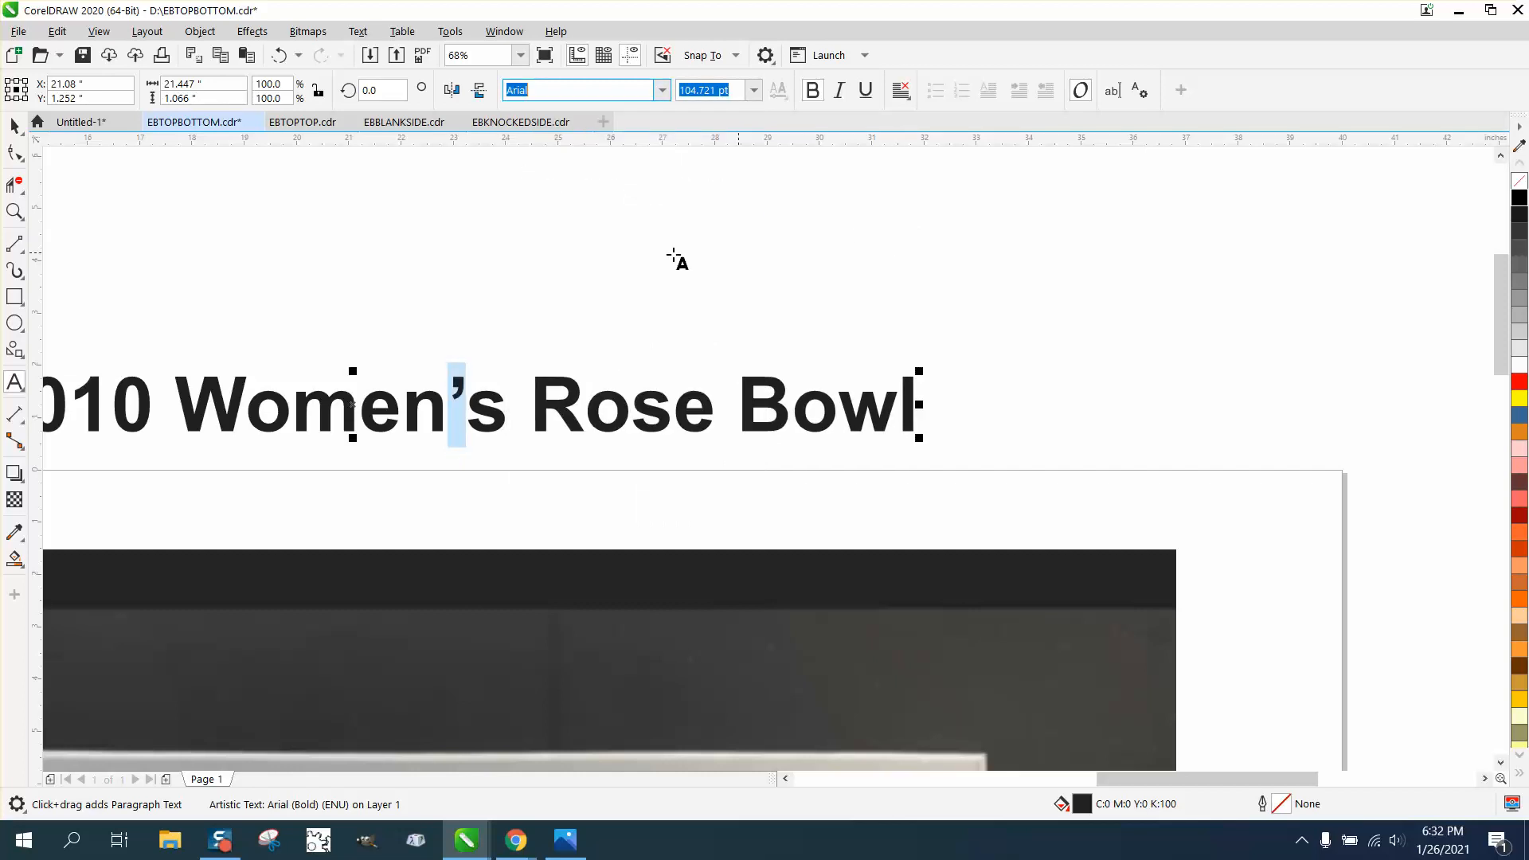
Zoom in on the photo's apostrophe and draw a rectangle over it
{"action": "scroll", "coordinate": [569, 426], "scroll_direction": "down", "scroll_amount": 2}
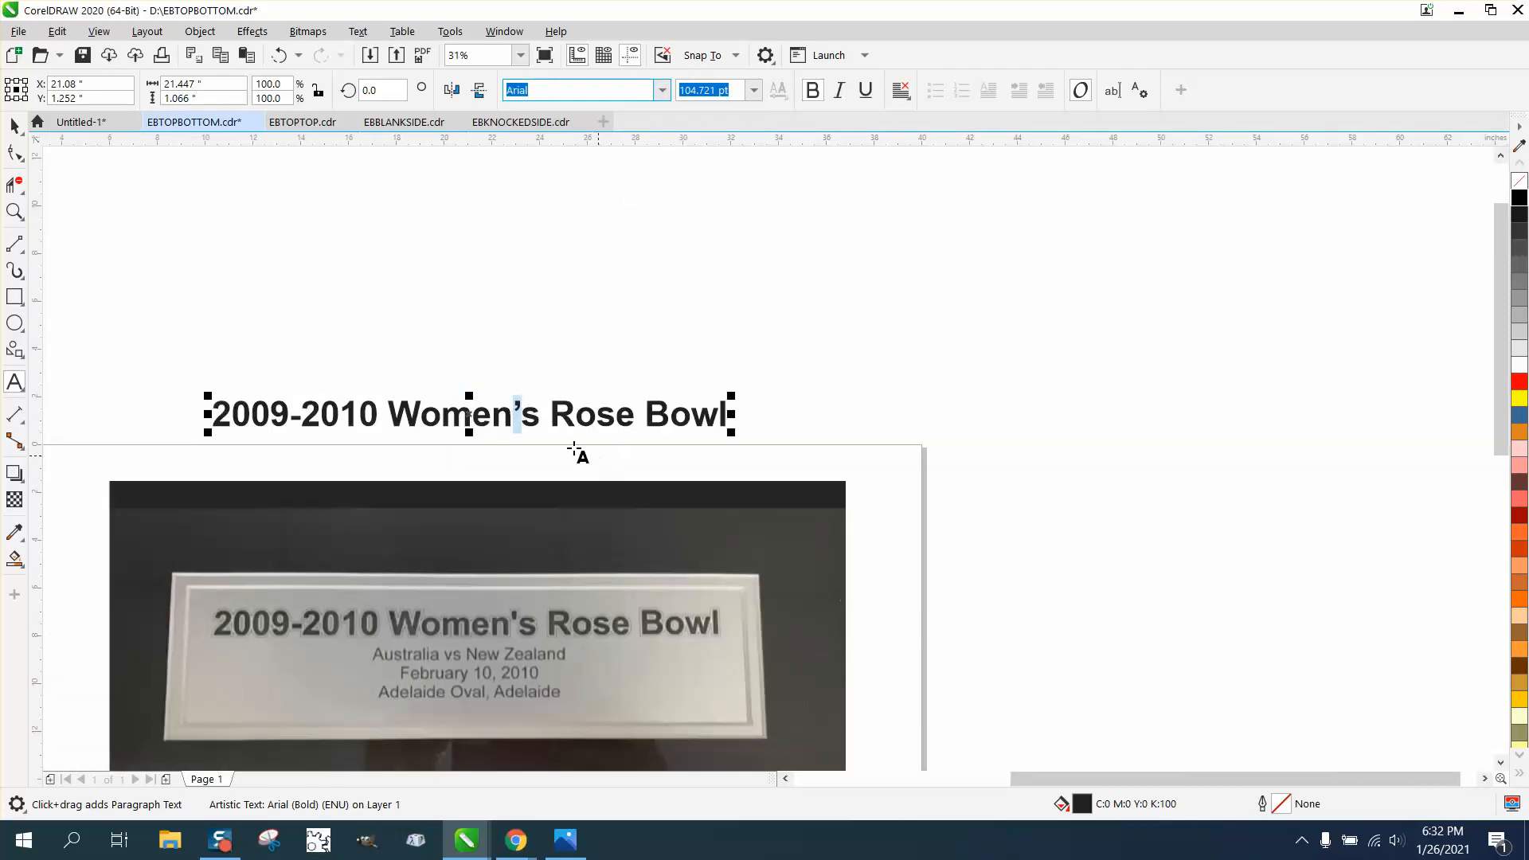
{"action": "left_click", "coordinate": [15, 211]}
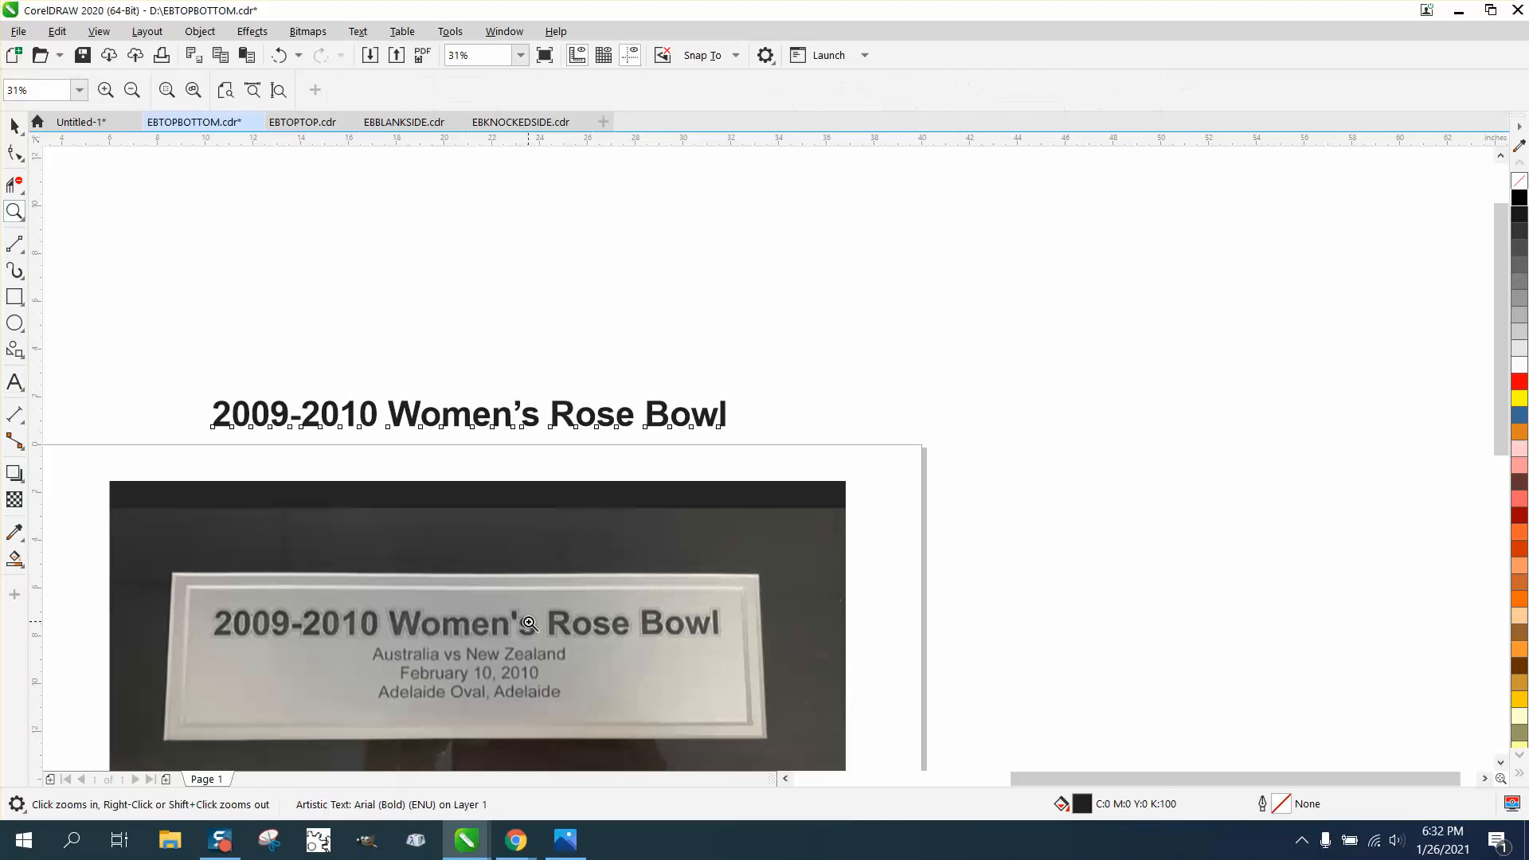
{"action": "left_click_drag", "start_coordinate": [502, 603], "coordinate": [567, 633]}
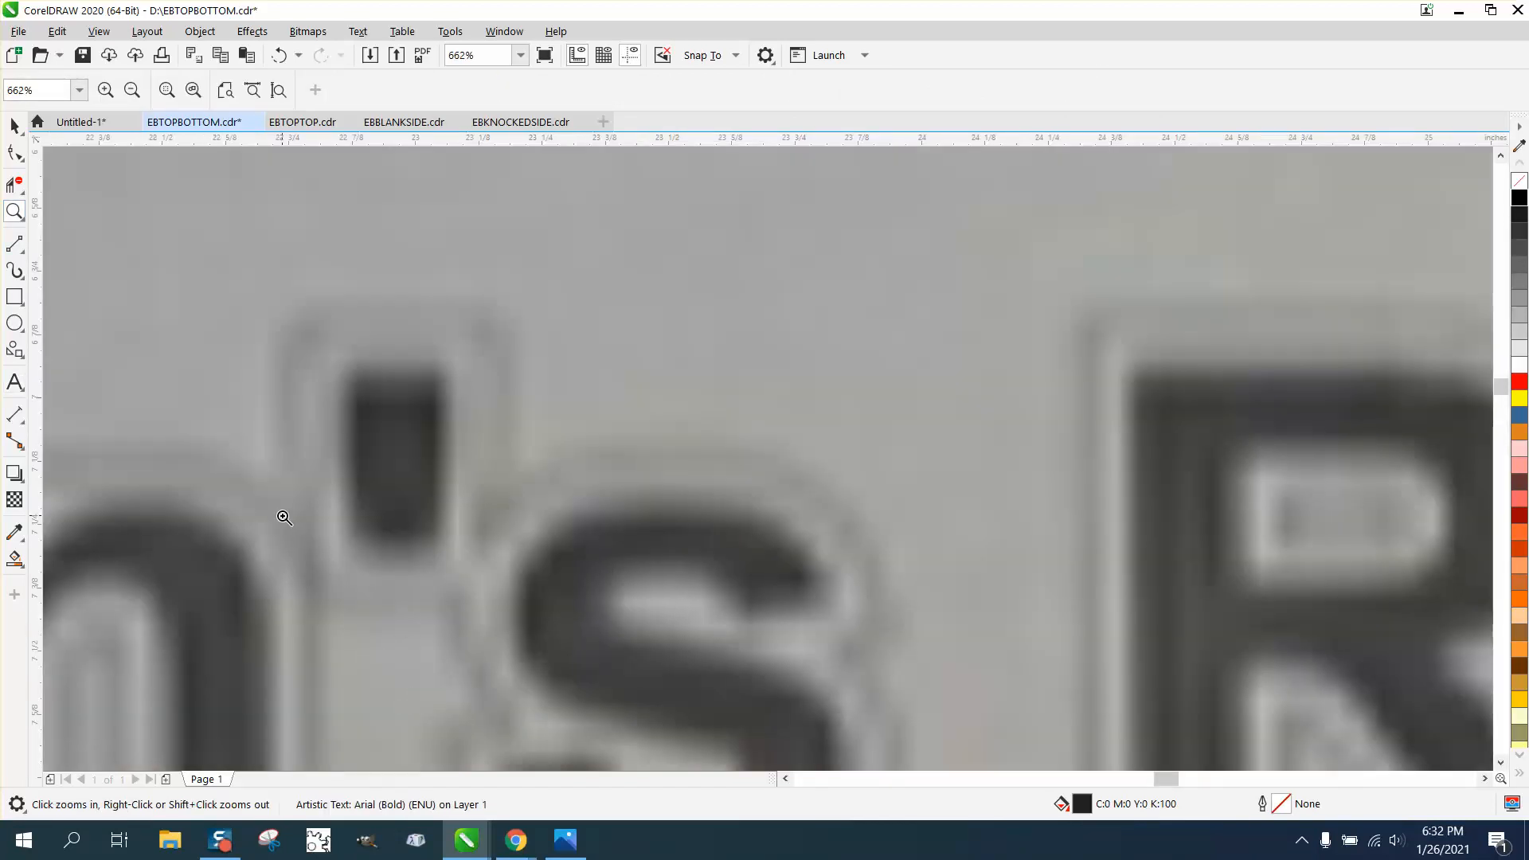
{"action": "left_click", "coordinate": [14, 297]}
{"action": "left_click_drag", "start_coordinate": [349, 371], "coordinate": [451, 547]}
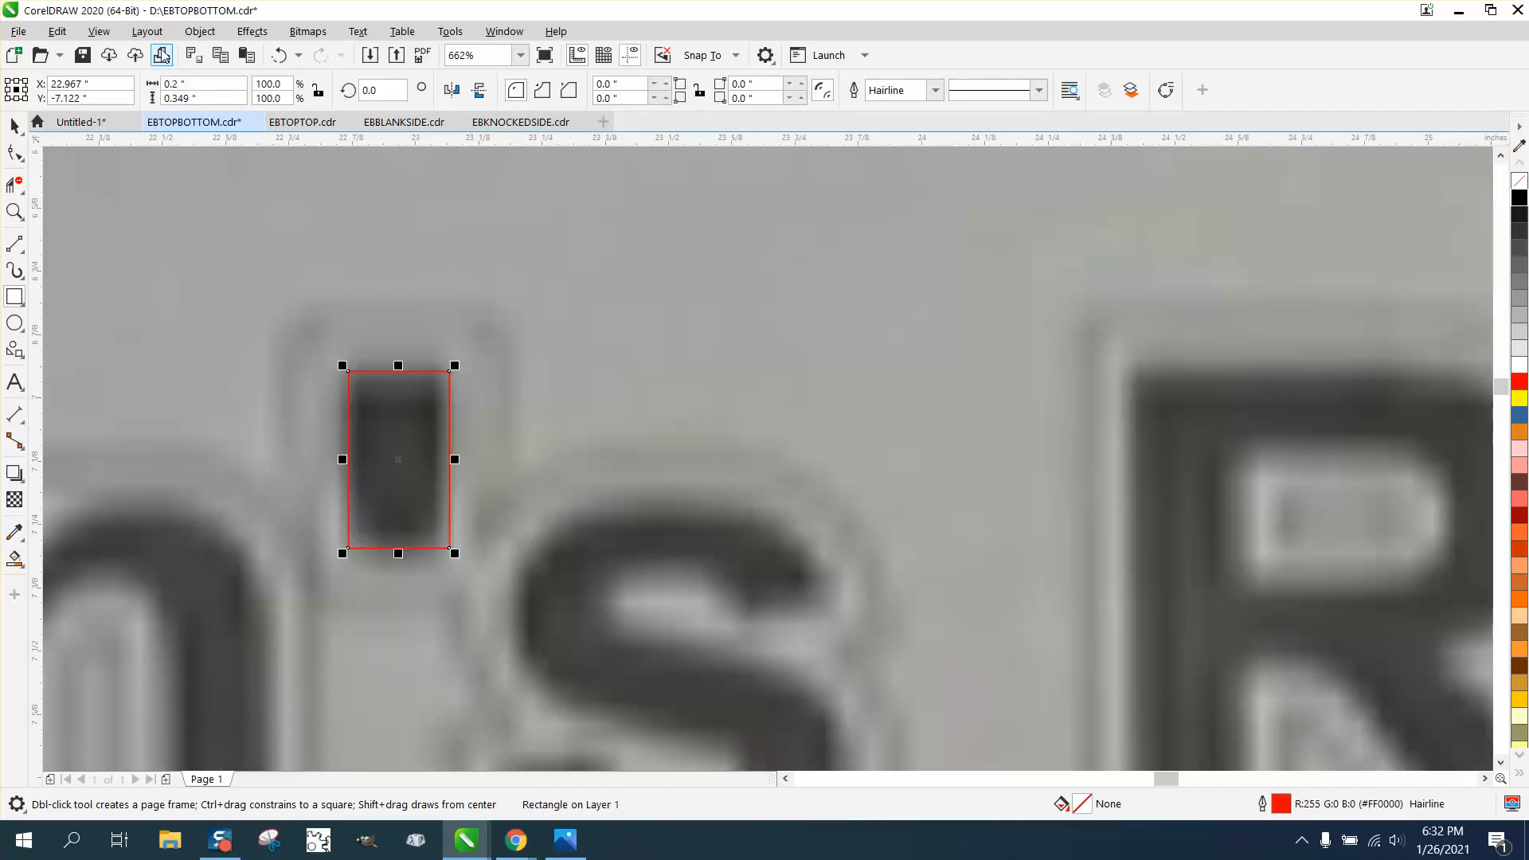
Convert the apostrophe rectangle to curves for node editing
{"action": "left_click", "coordinate": [200, 31]}
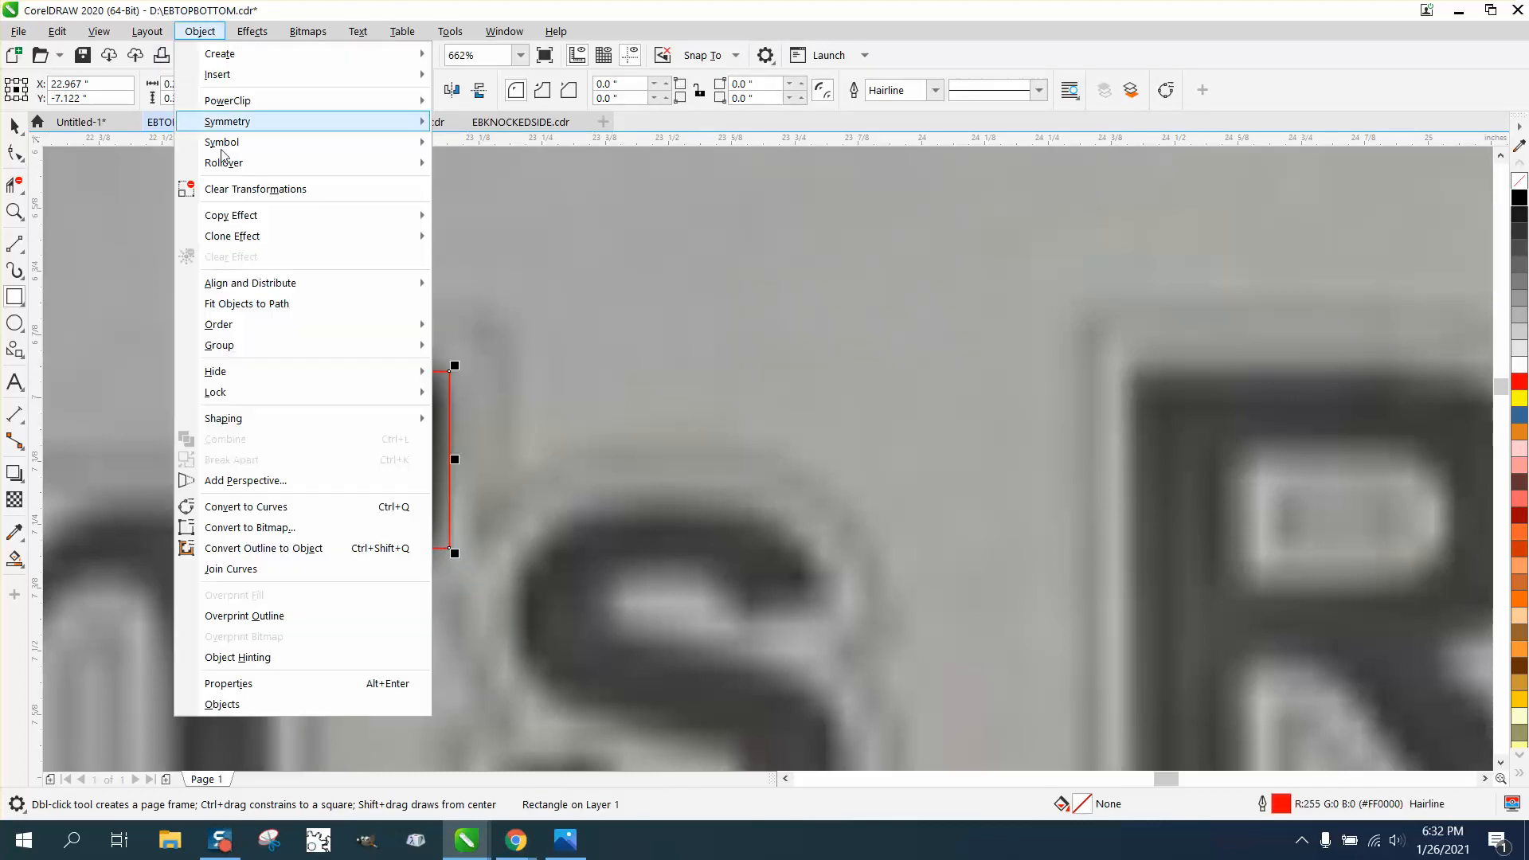
{"action": "left_click", "coordinate": [254, 506]}
{"action": "left_click", "coordinate": [22, 159]}
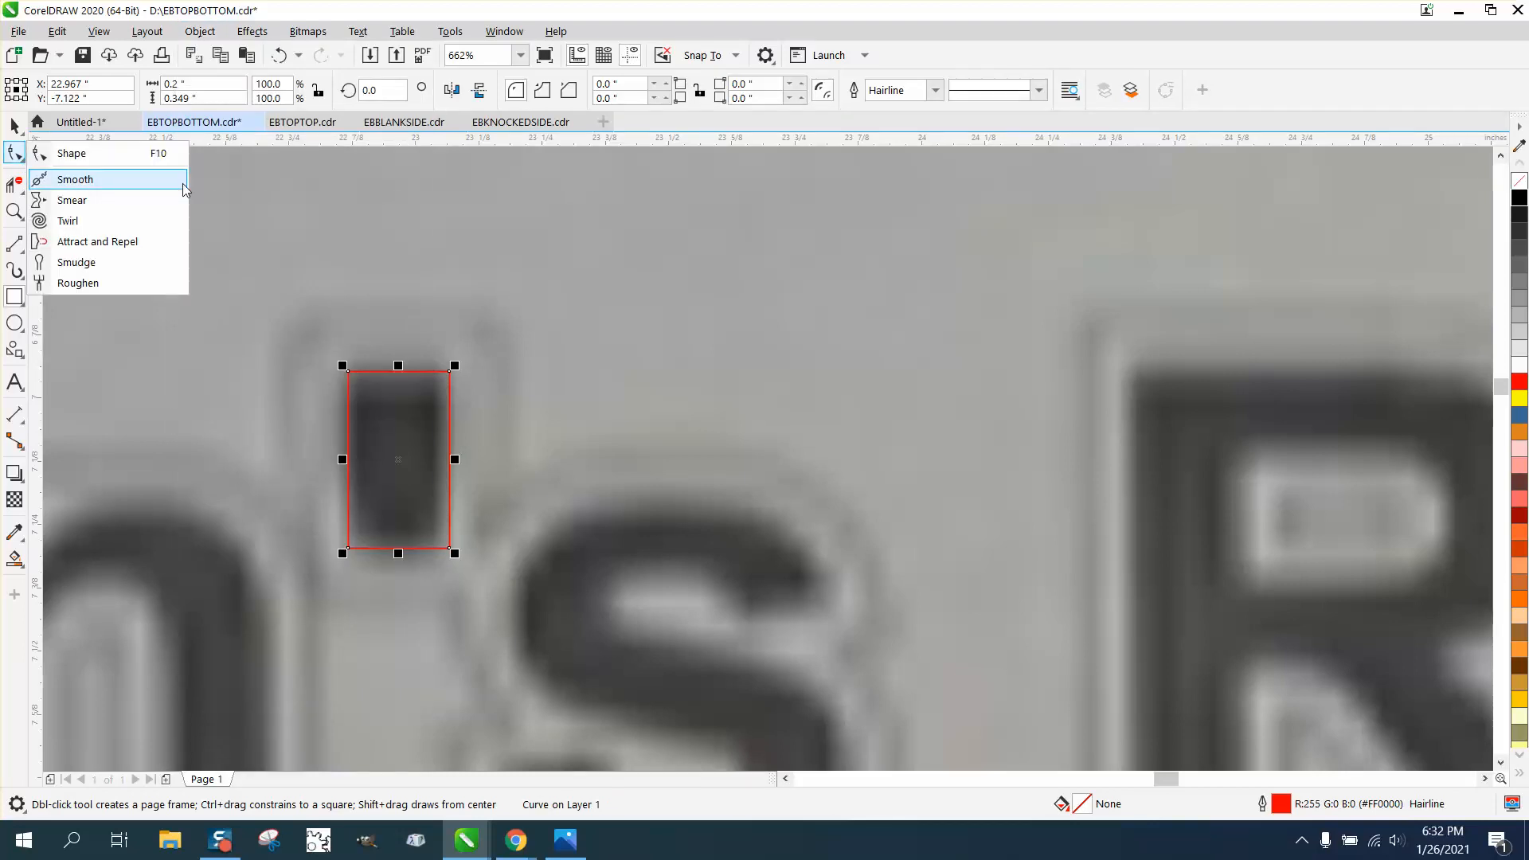
{"action": "scroll", "coordinate": [355, 249], "scroll_direction": "down", "scroll_amount": 5}
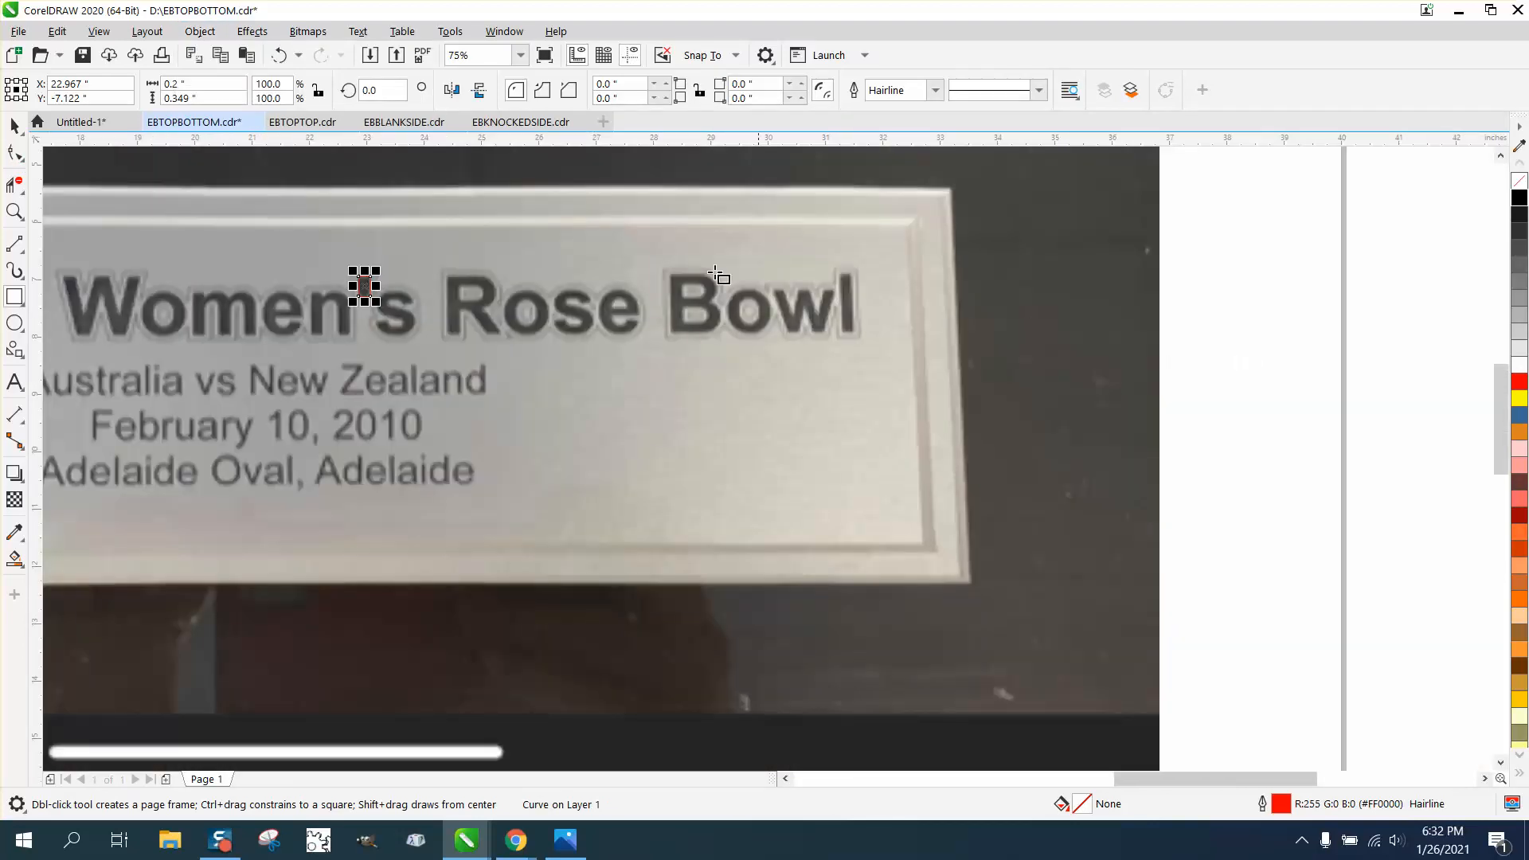
Change the nudge distance, zoom in on the apostrophe, and remove a bottom-corner node
{"action": "left_click", "coordinate": [14, 126]}
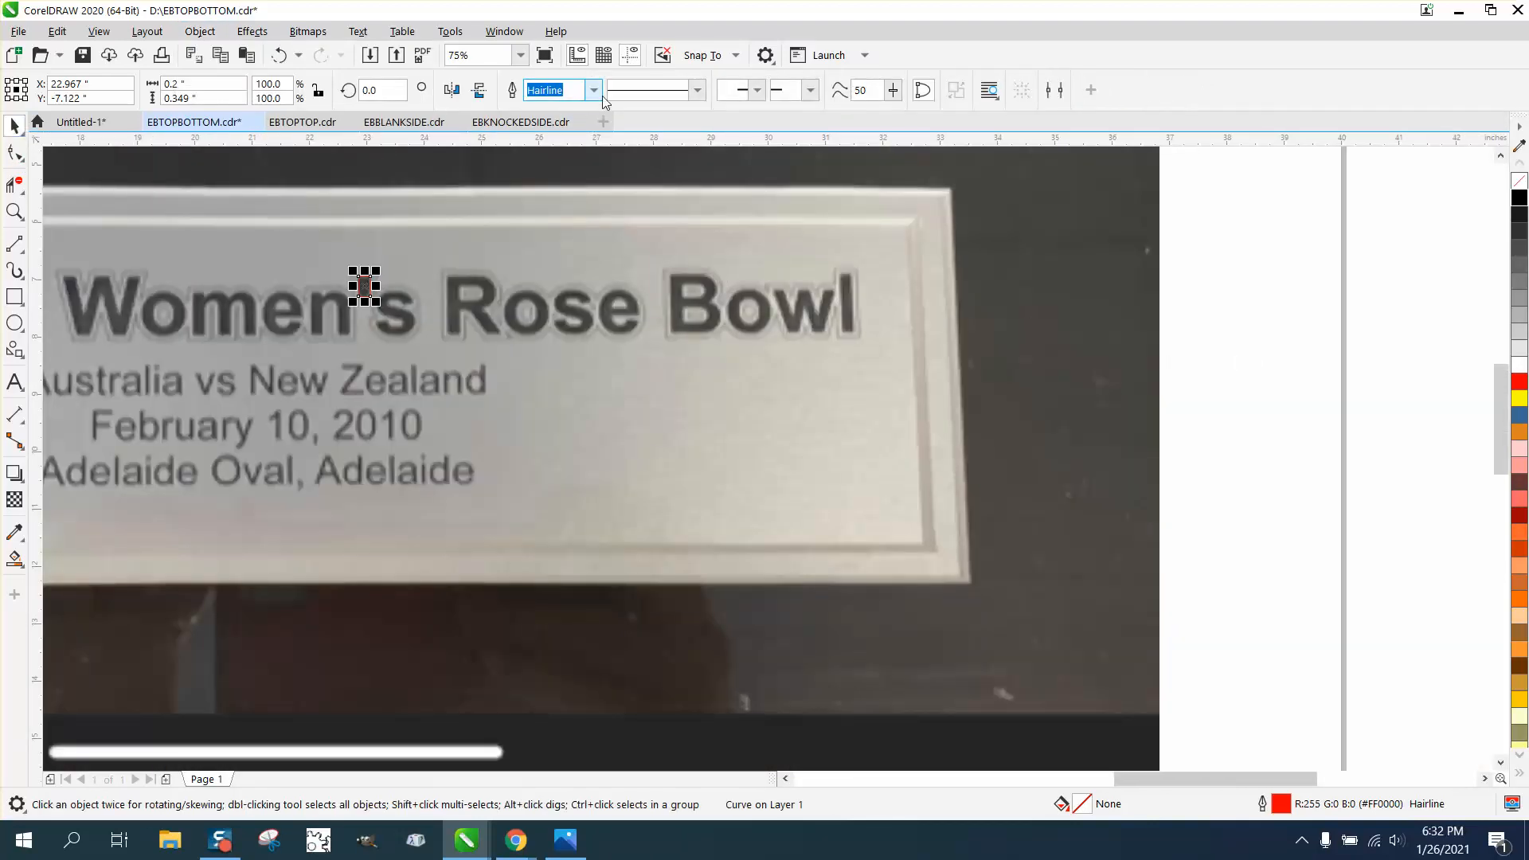
{"action": "left_click", "coordinate": [1202, 214]}
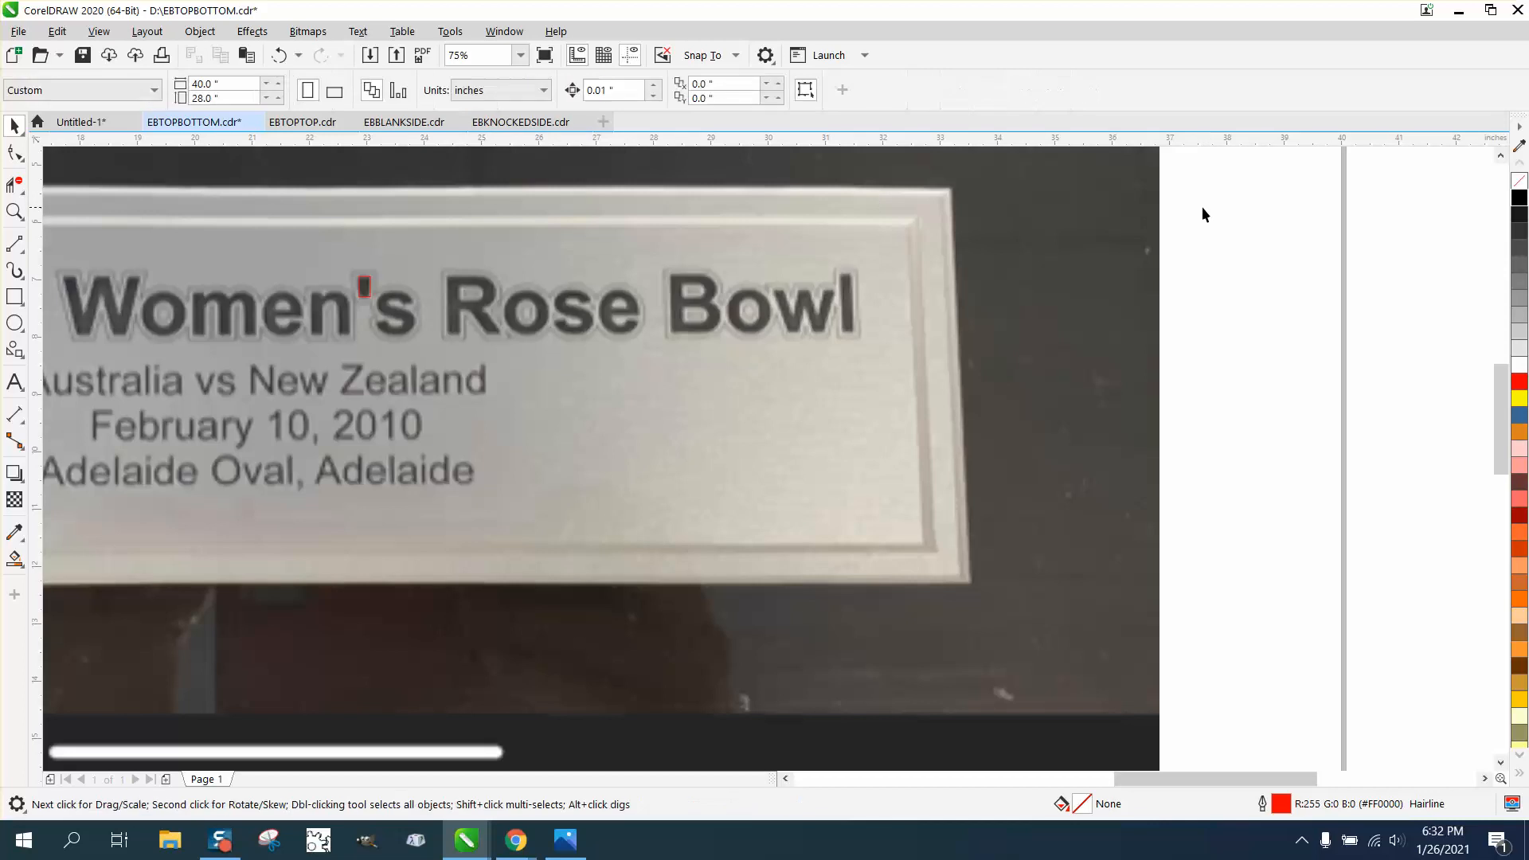
{"action": "double_click", "coordinate": [617, 90]}
{"action": "type", "text": "."}
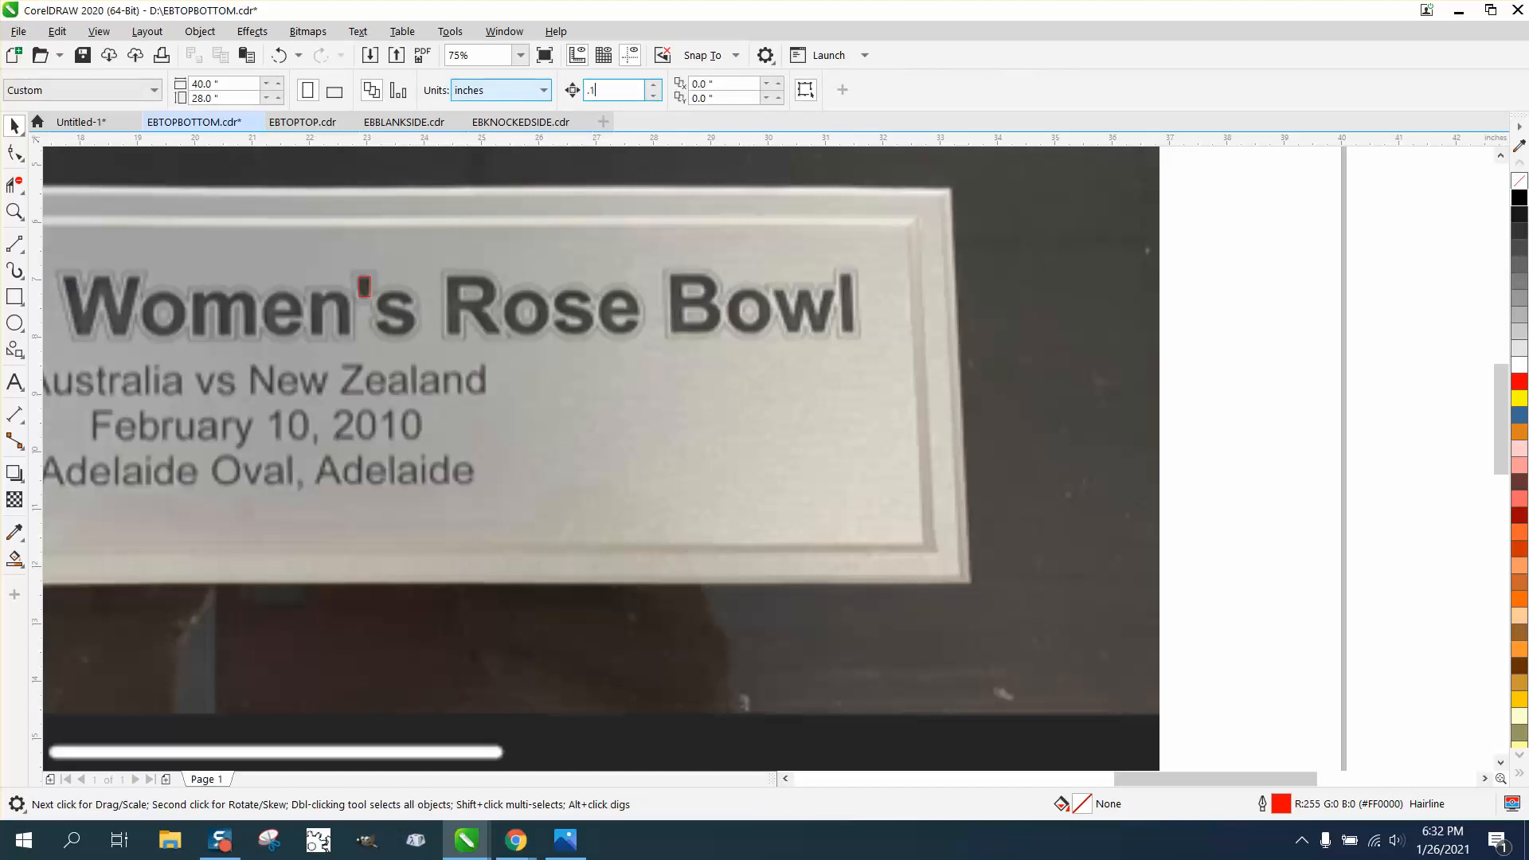
{"action": "left_click", "coordinate": [14, 211]}
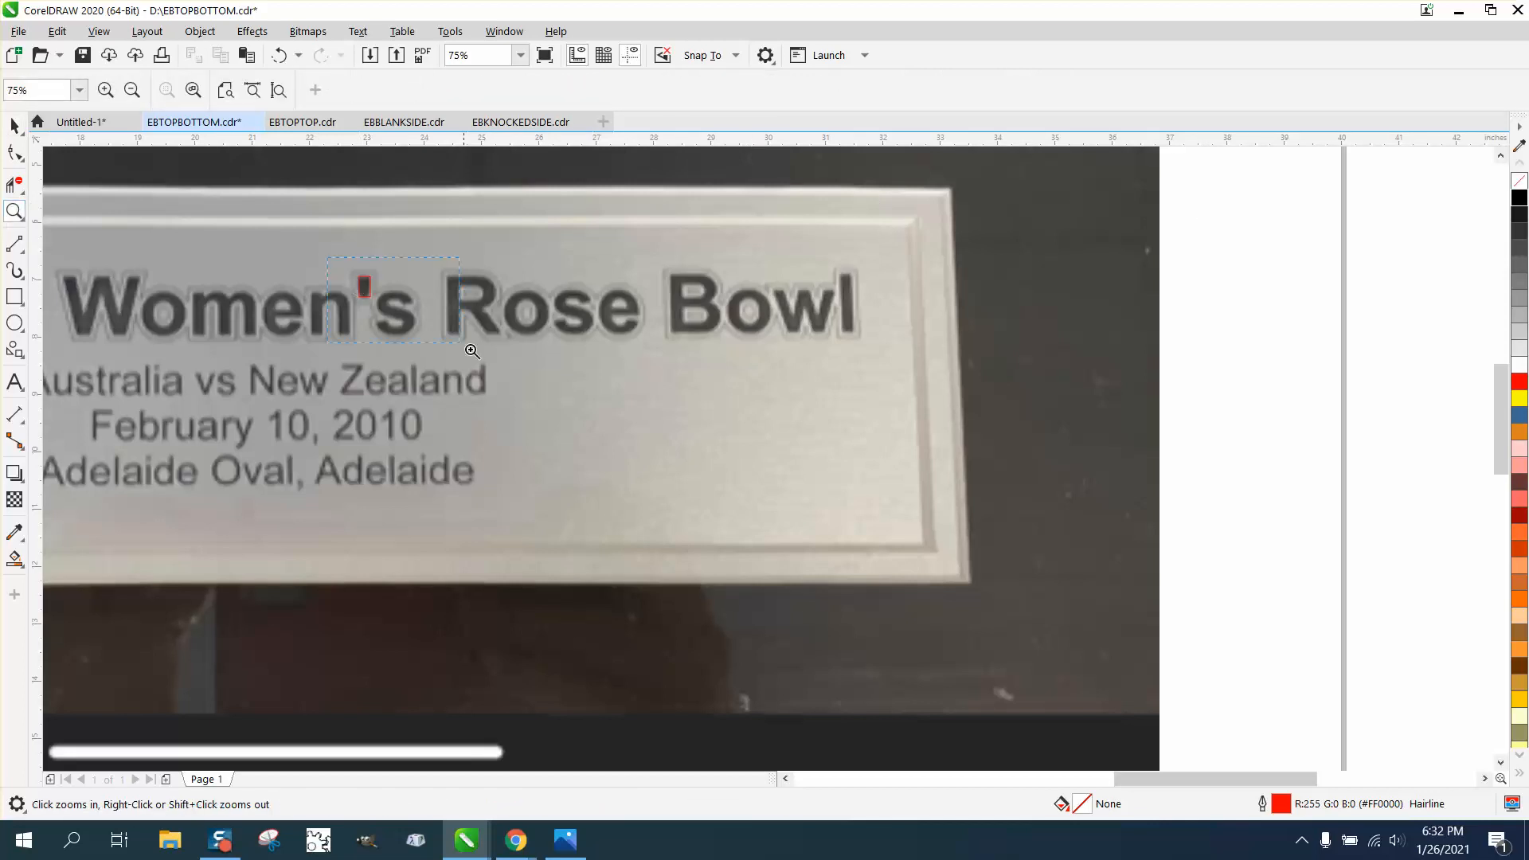
{"action": "left_click_drag", "start_coordinate": [472, 351], "coordinate": [469, 348]}
{"action": "key", "text": "F10"}
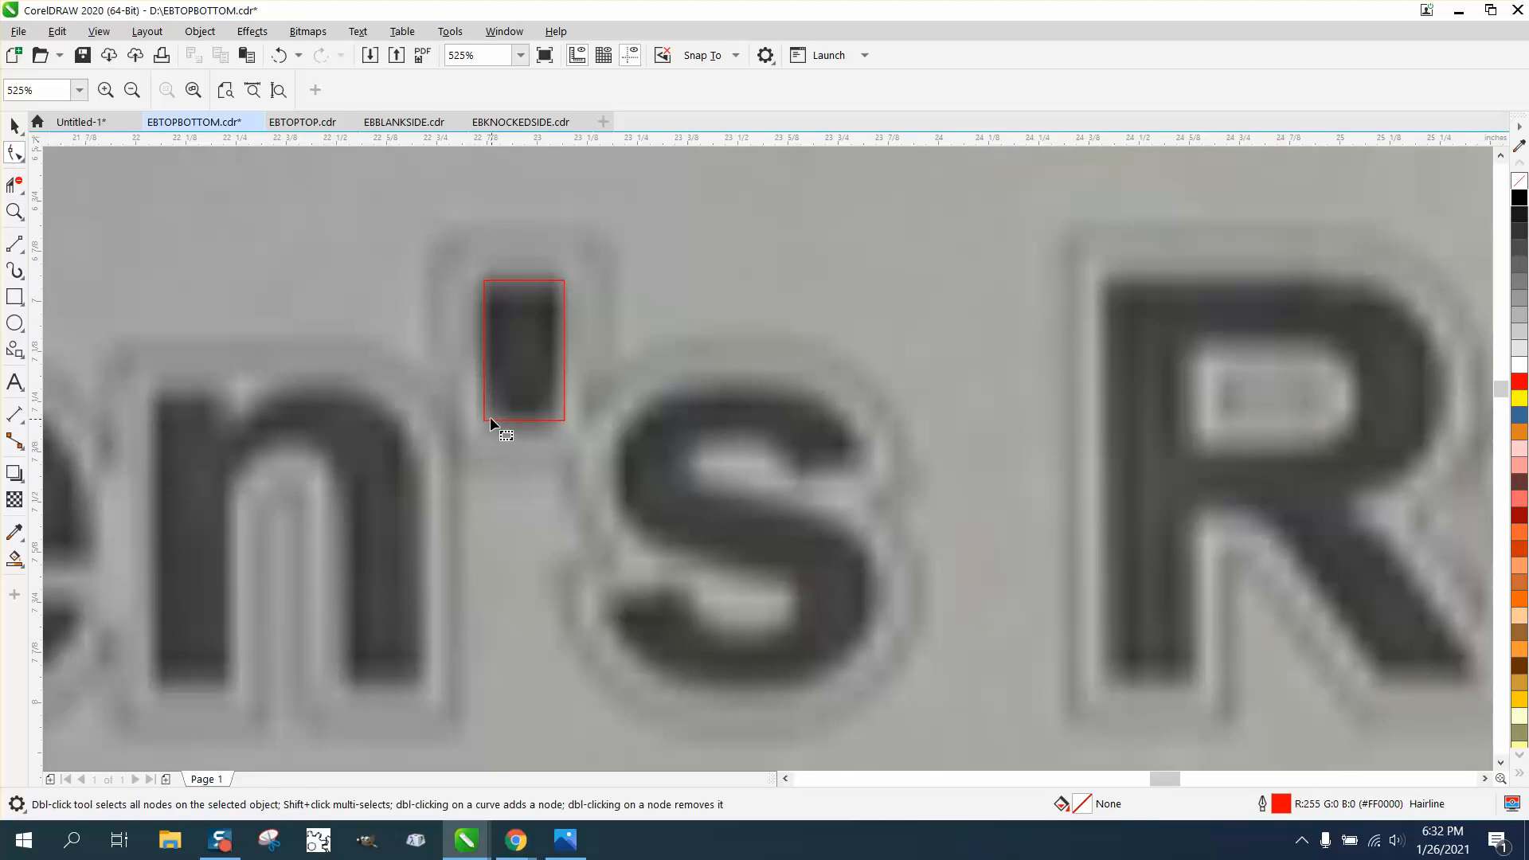
{"action": "left_click", "coordinate": [490, 418]}
{"action": "double_click", "coordinate": [483, 420]}
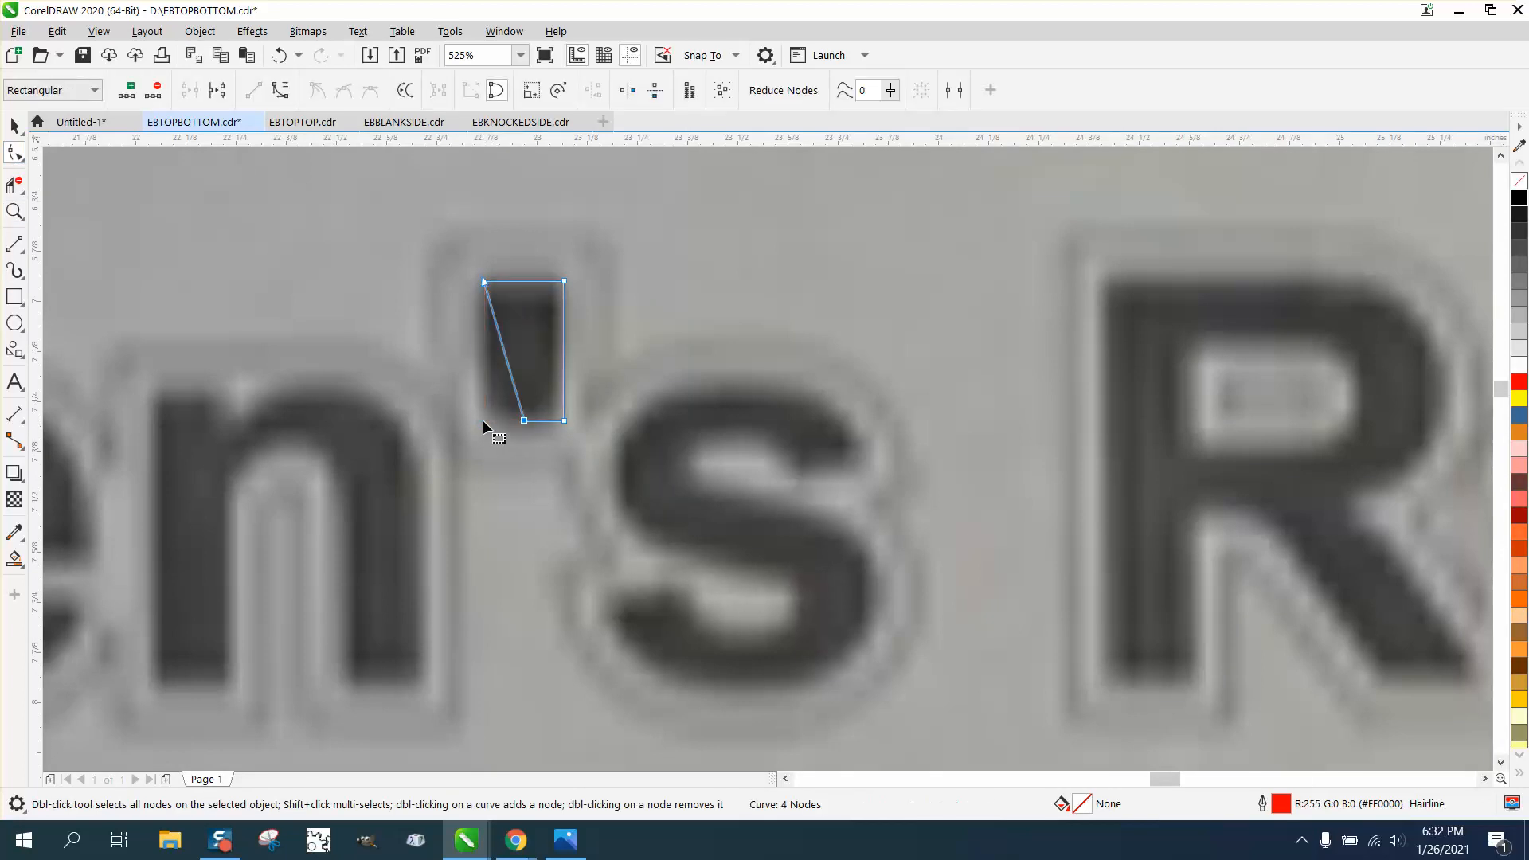
{"action": "scroll", "coordinate": [483, 419], "scroll_direction": "down", "scroll_amount": 10}
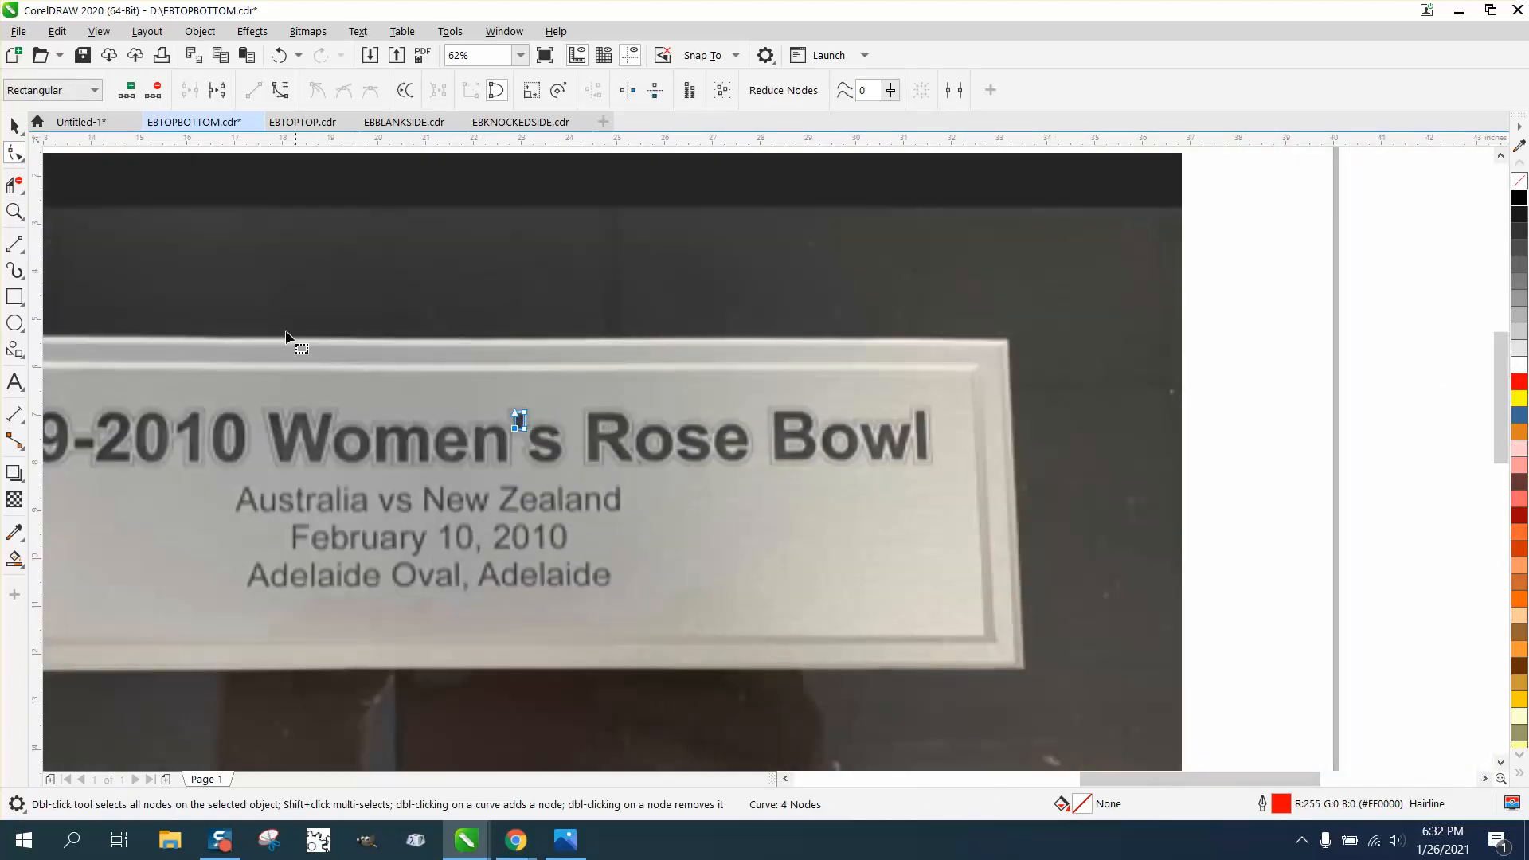
Set nudge distance to 0.05" and move both bottom nodes inward to taper the shape
{"action": "left_click", "coordinate": [14, 127]}
{"action": "left_click", "coordinate": [1258, 271]}
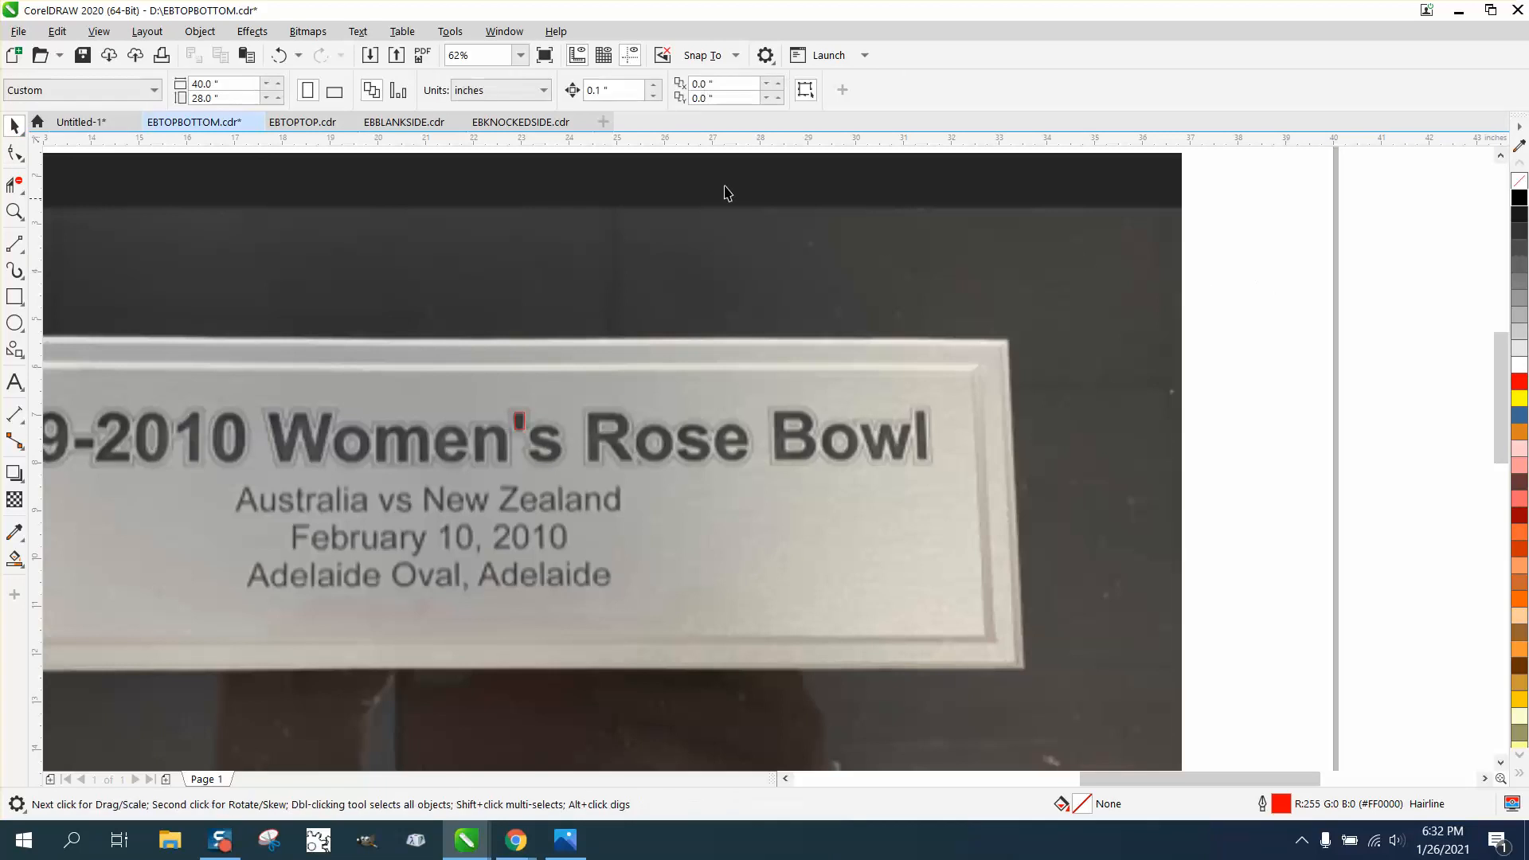
{"action": "left_click_drag", "start_coordinate": [607, 93], "coordinate": [528, 93]}
{"action": "type", "text": "."}
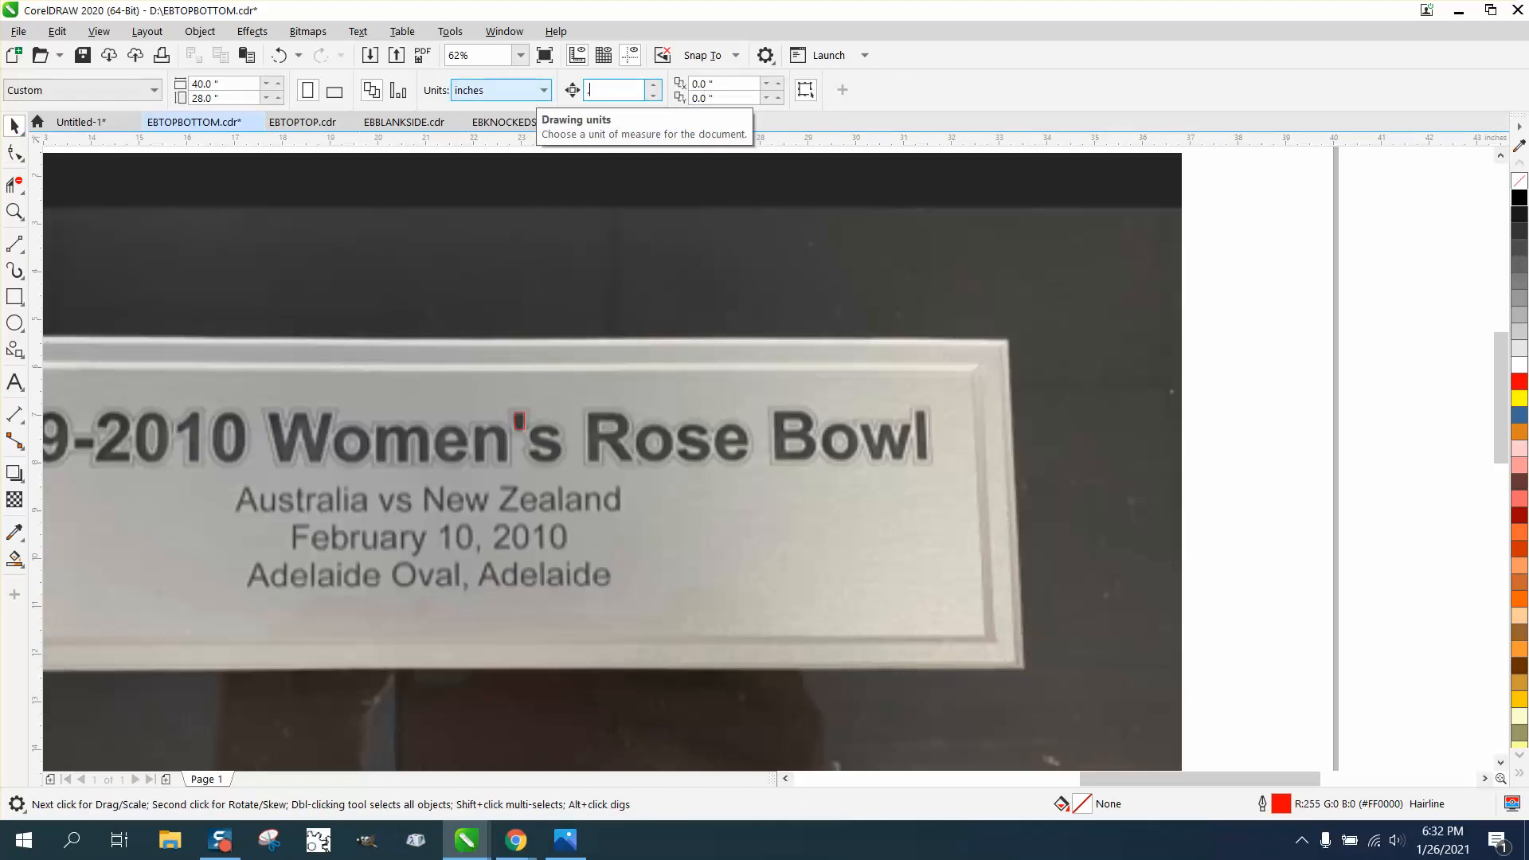
{"action": "type", "text": "05"}
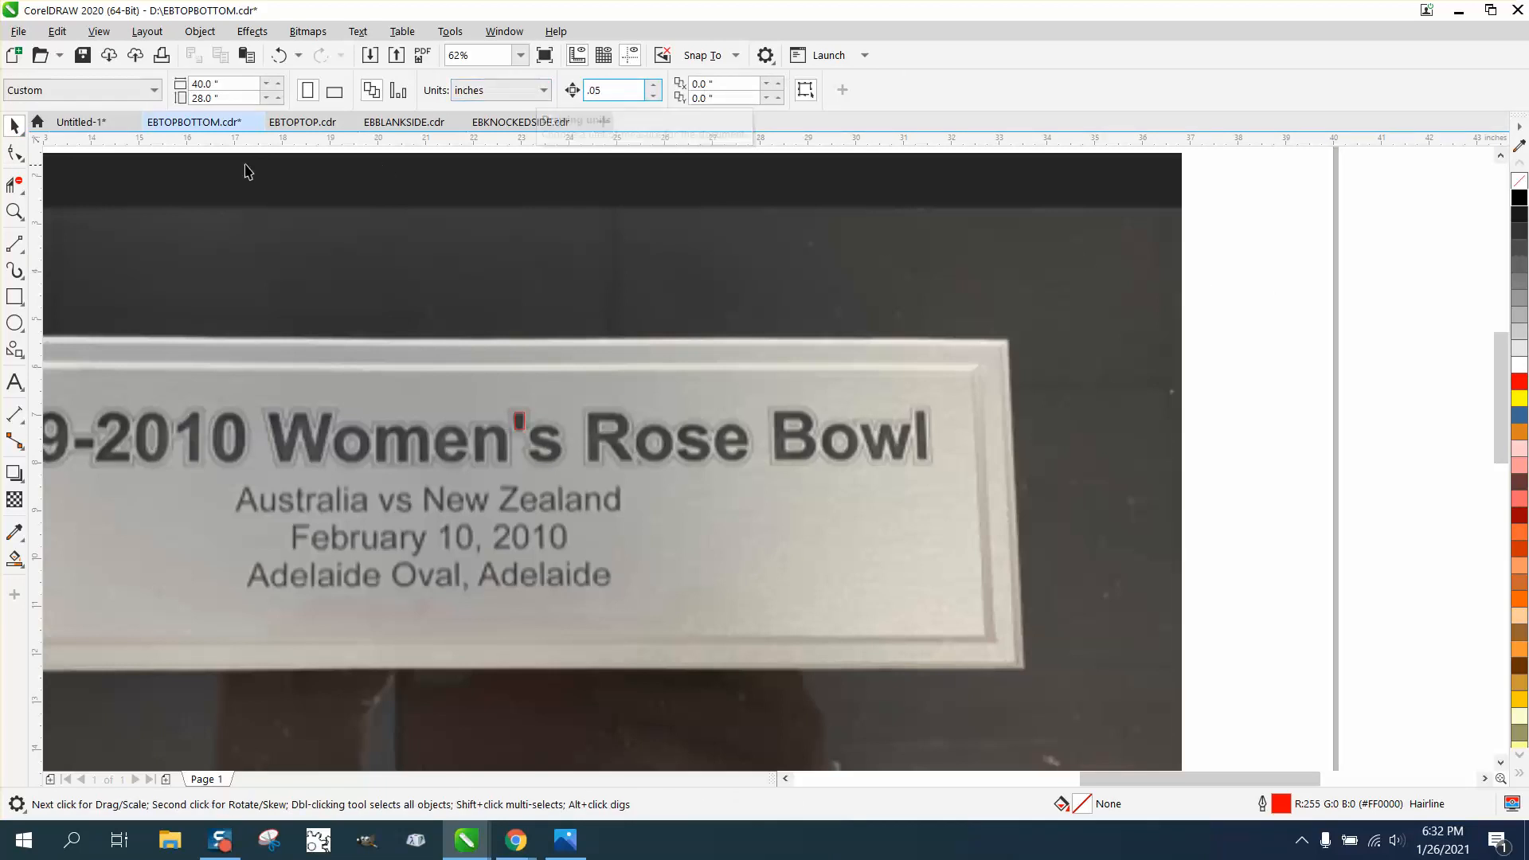
{"action": "left_click", "coordinate": [15, 211]}
{"action": "left_click_drag", "start_coordinate": [498, 397], "coordinate": [619, 475]}
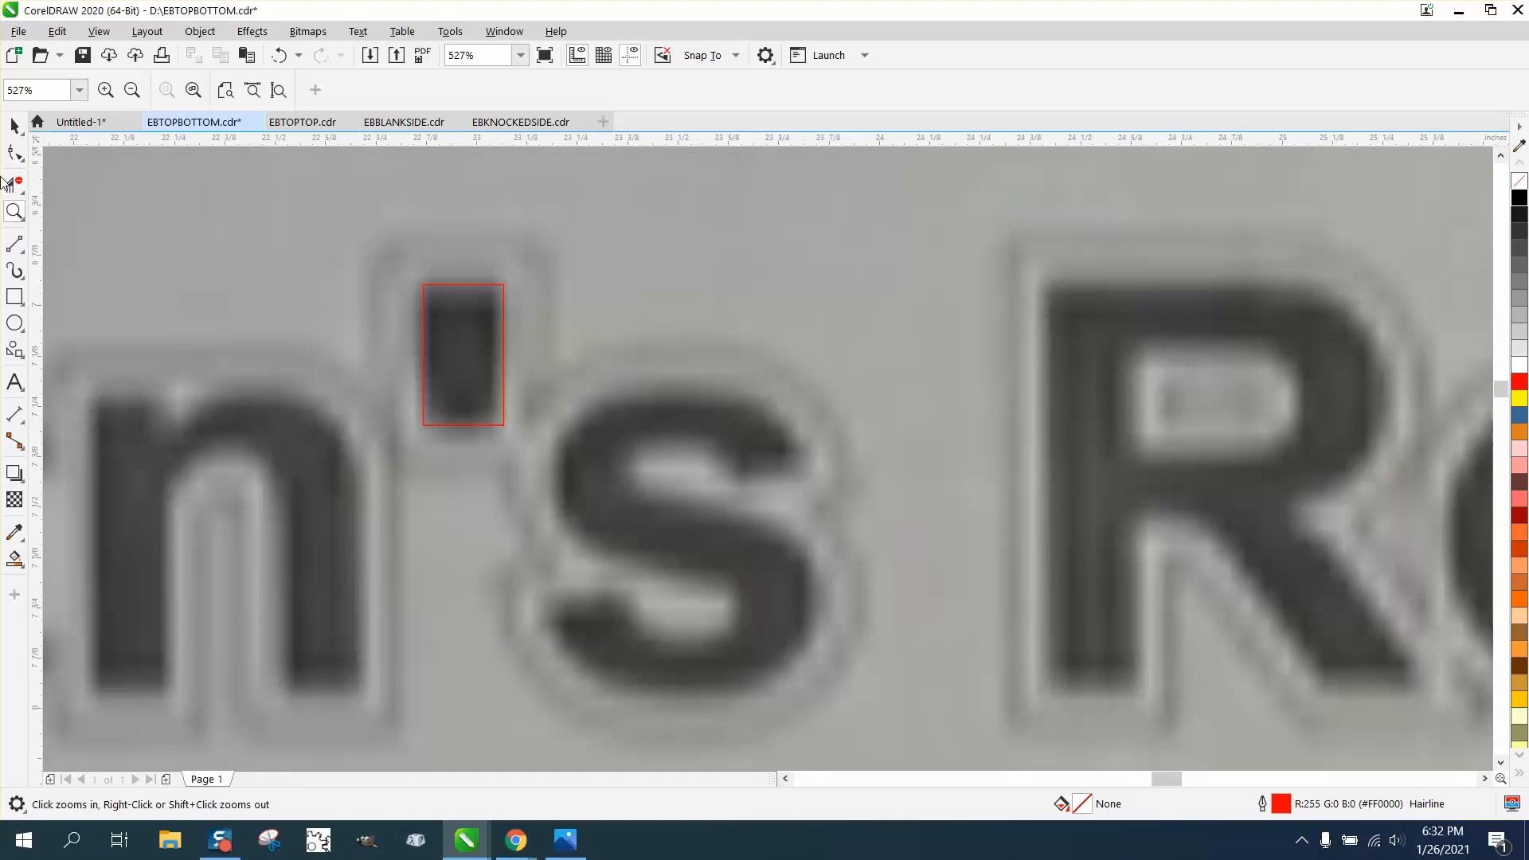
{"action": "key", "text": "F10"}
{"action": "left_click", "coordinate": [424, 424]}
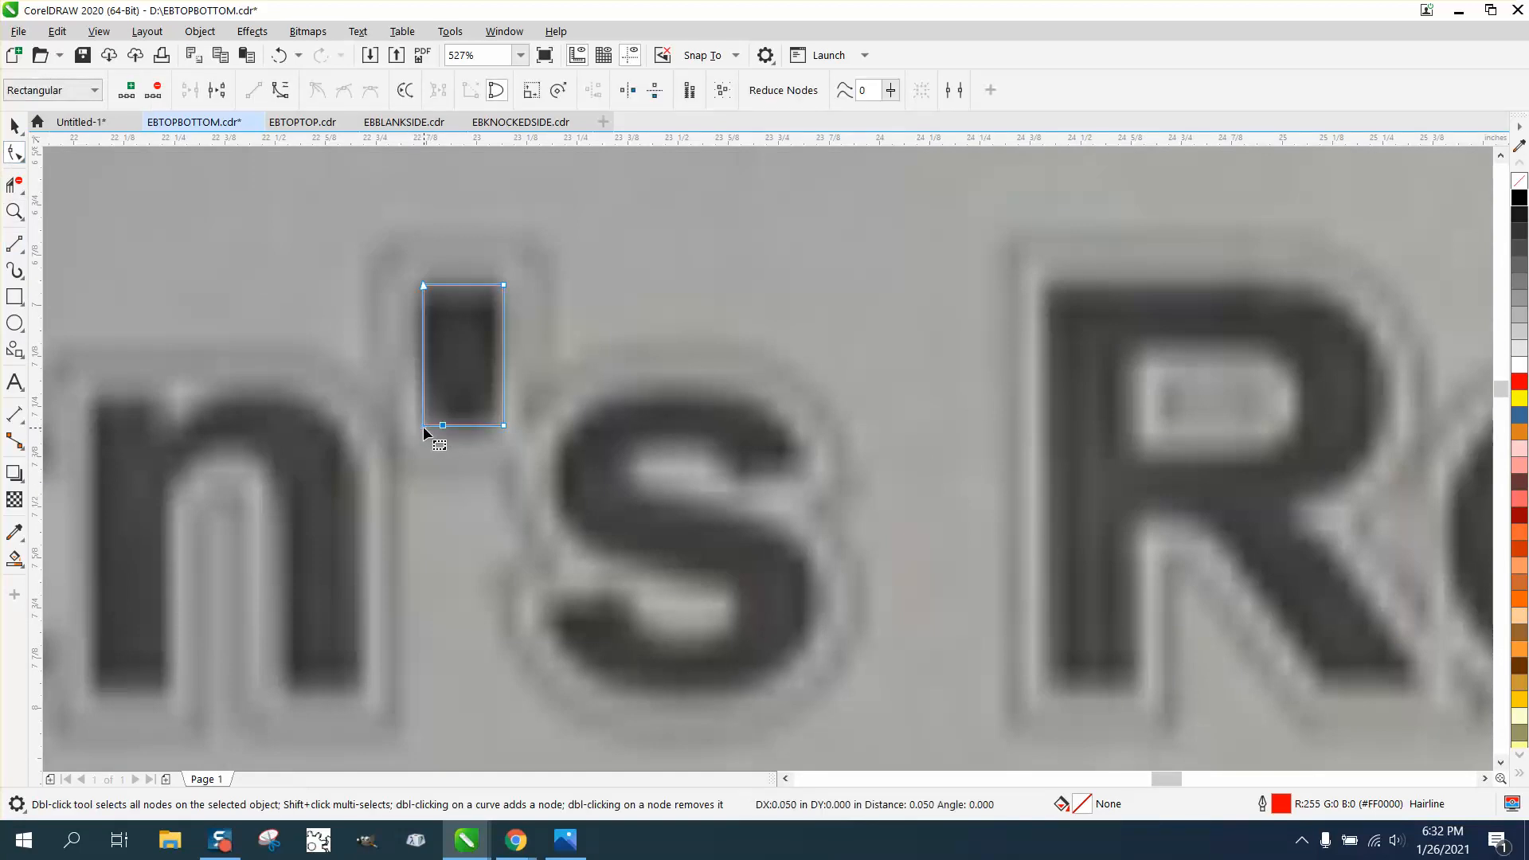
{"action": "left_click_drag", "start_coordinate": [423, 426], "coordinate": [443, 425]}
{"action": "key", "text": "Left"}
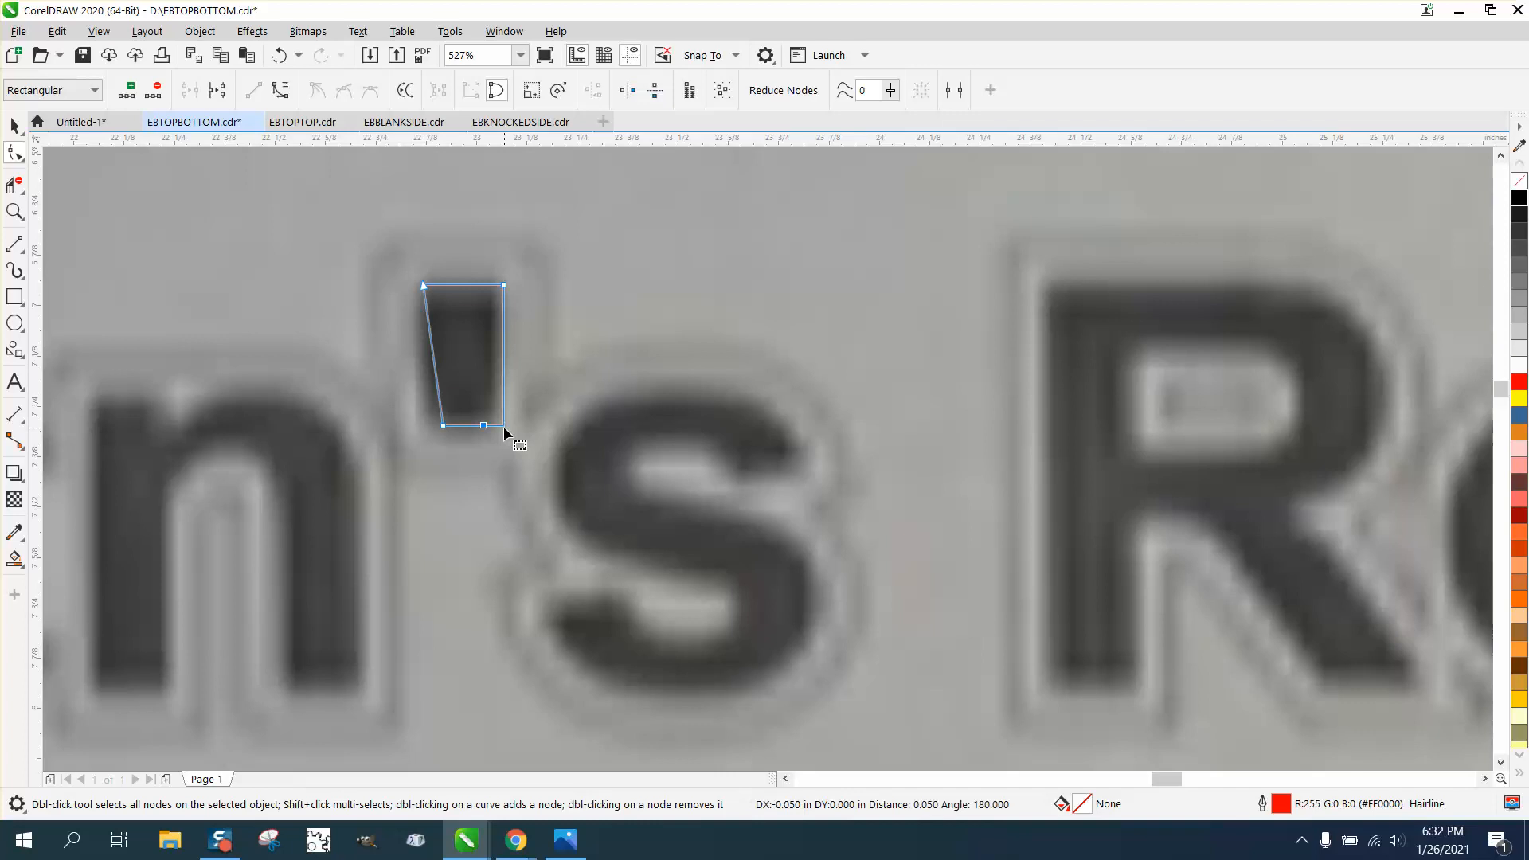
Fill the apostrophe wedge with black
{"action": "left_click", "coordinate": [1520, 199]}
{"action": "scroll", "coordinate": [609, 263], "scroll_direction": "down", "scroll_amount": 2}
{"action": "scroll", "coordinate": [607, 258], "scroll_direction": "down", "scroll_amount": 5}
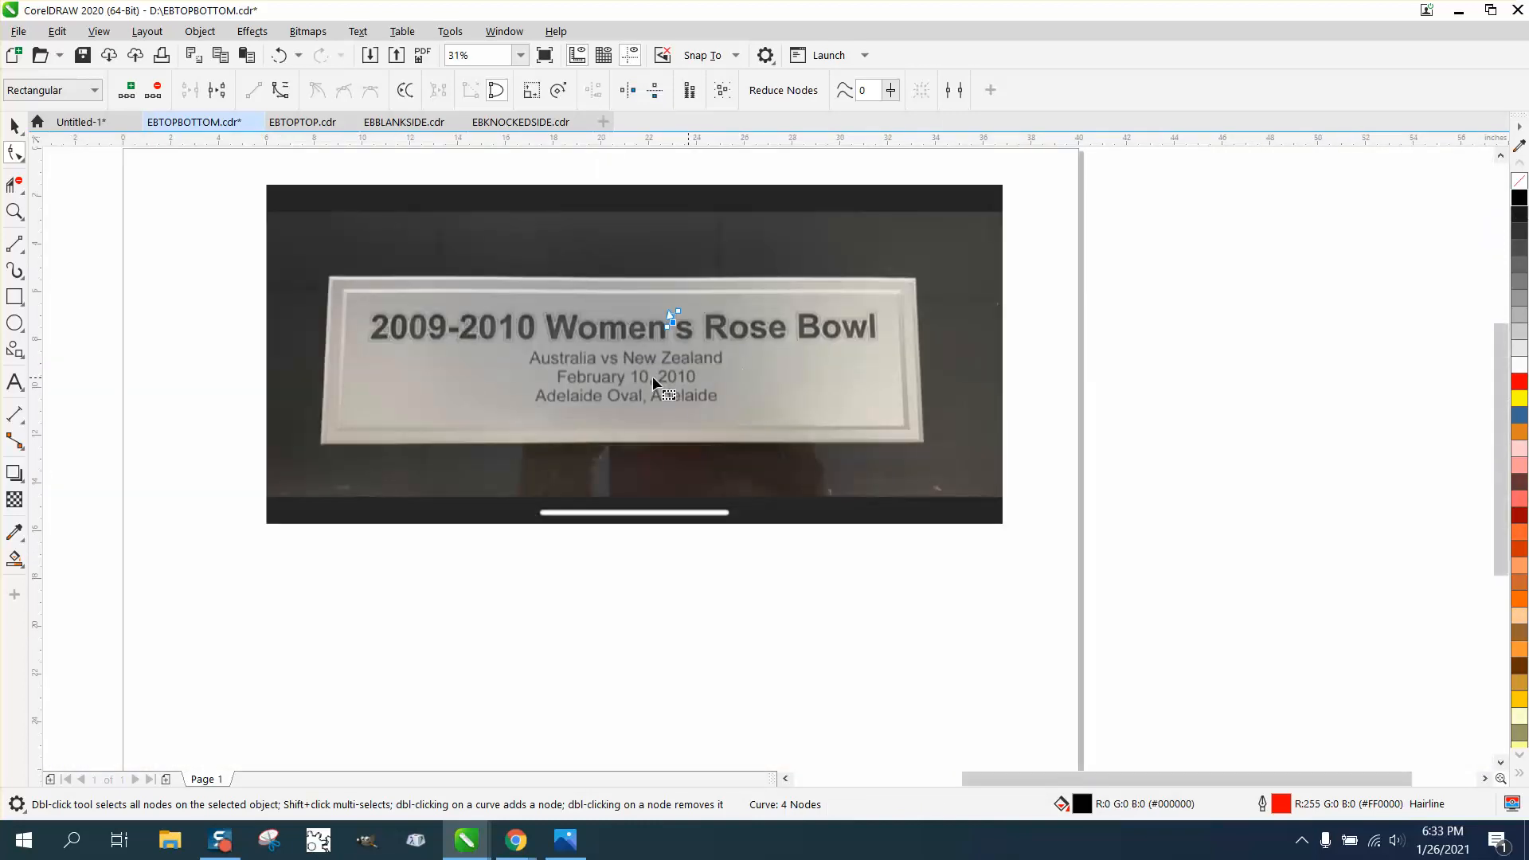
Set nudge distance to 2" and nudge the wedge apostrophe down below the photo
{"action": "scroll", "coordinate": [495, 365], "scroll_direction": "down", "scroll_amount": 2}
{"action": "left_click", "coordinate": [14, 125]}
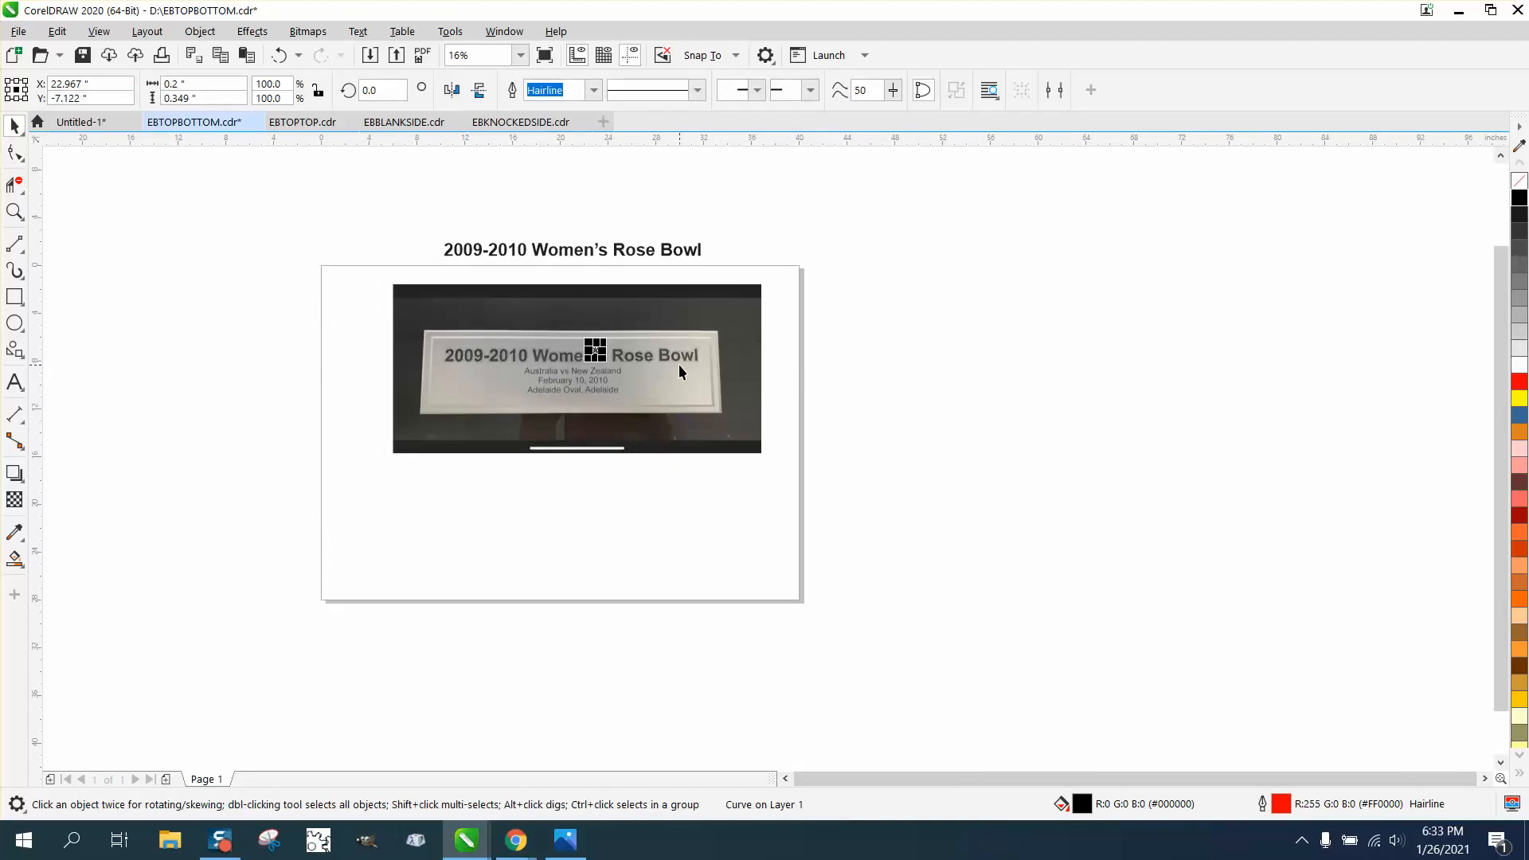
{"action": "left_click", "coordinate": [853, 309]}
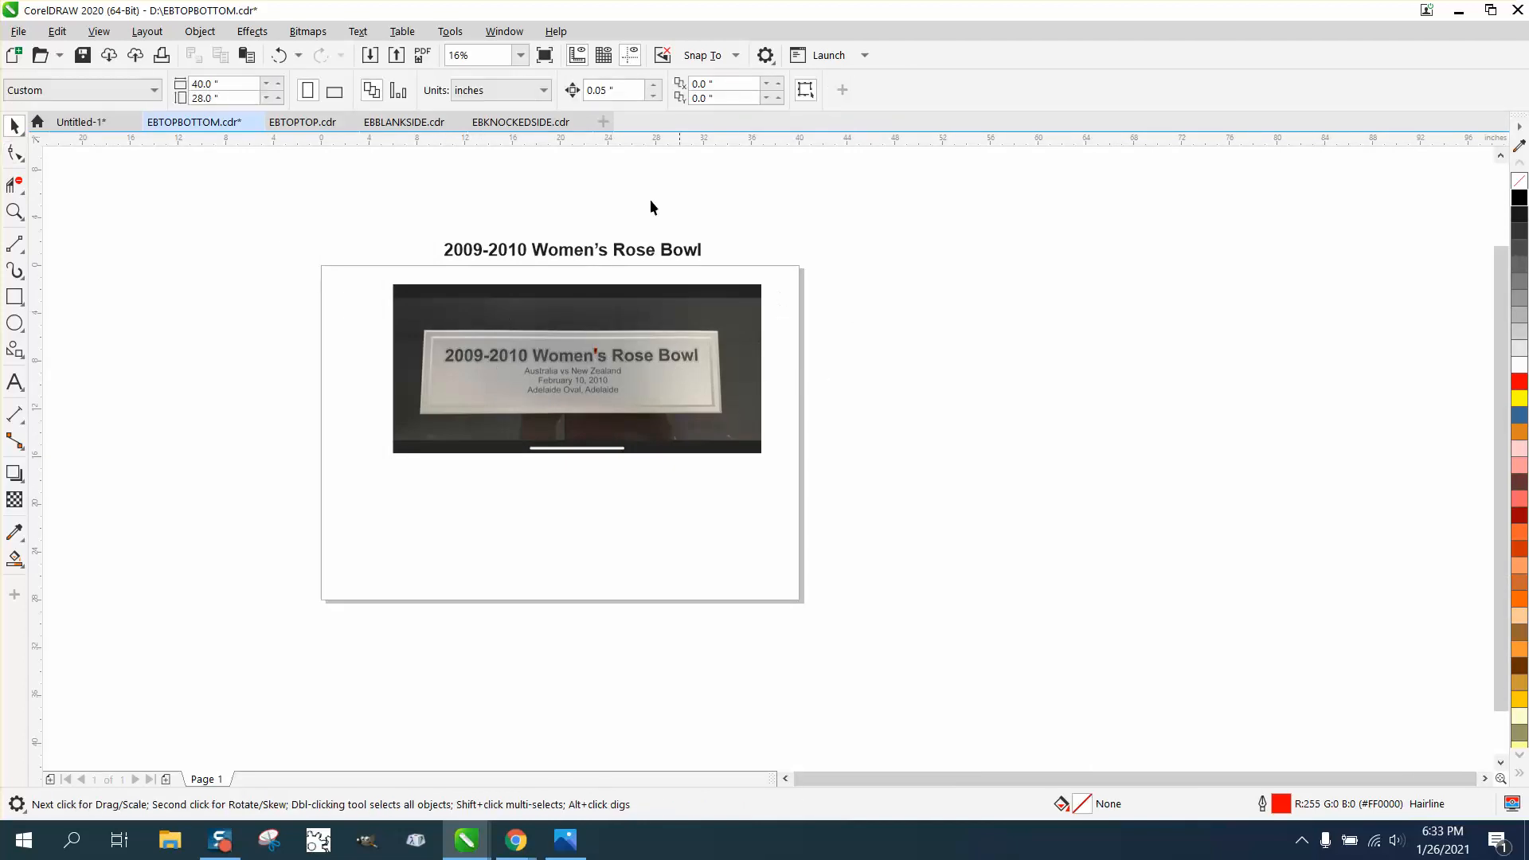
{"action": "left_click_drag", "start_coordinate": [629, 88], "coordinate": [566, 93]}
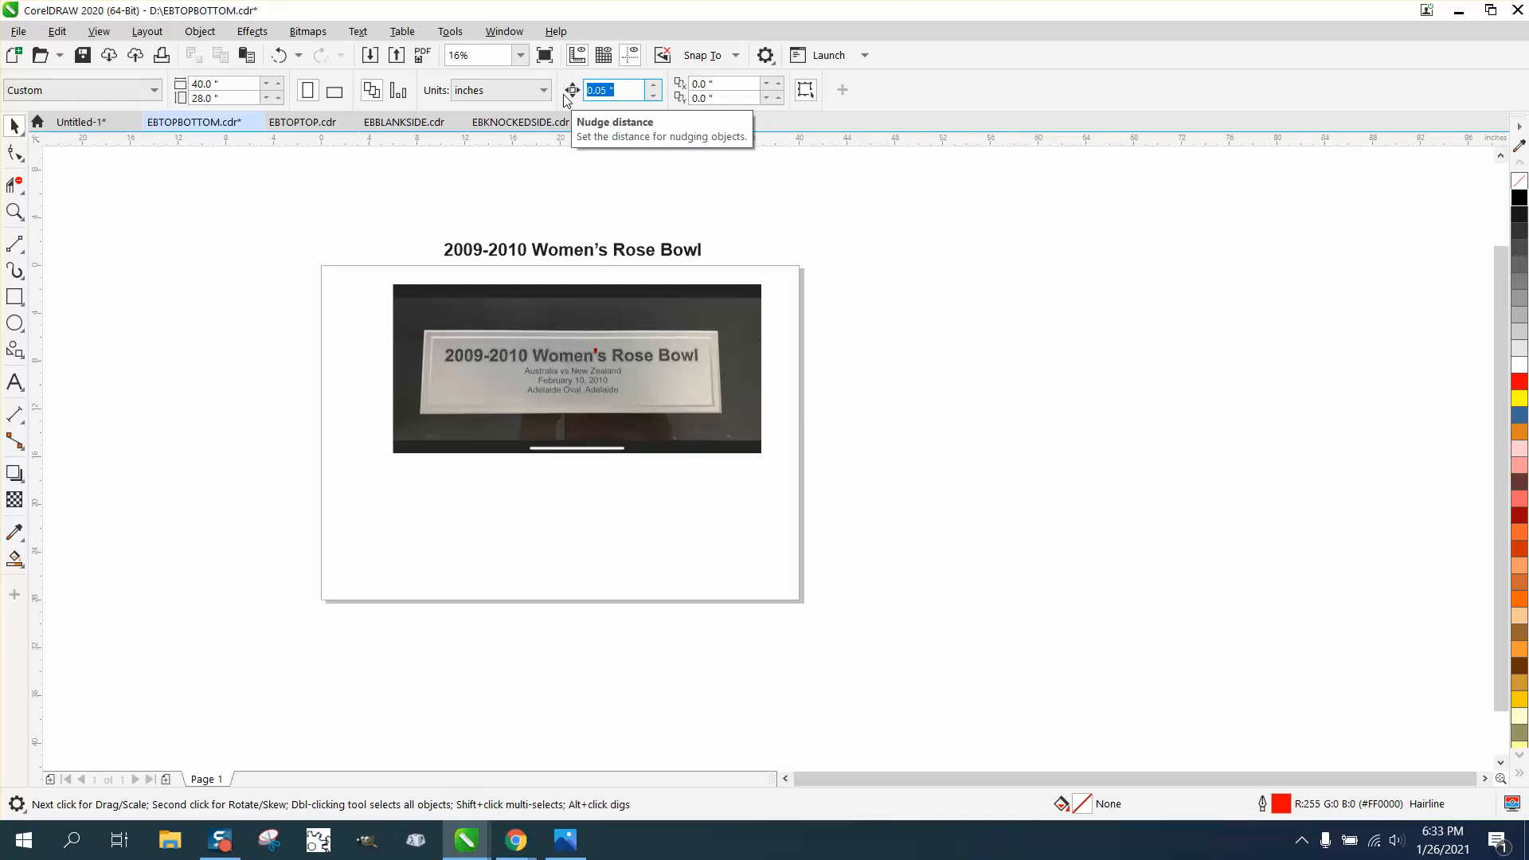
{"action": "type", "text": "2"}
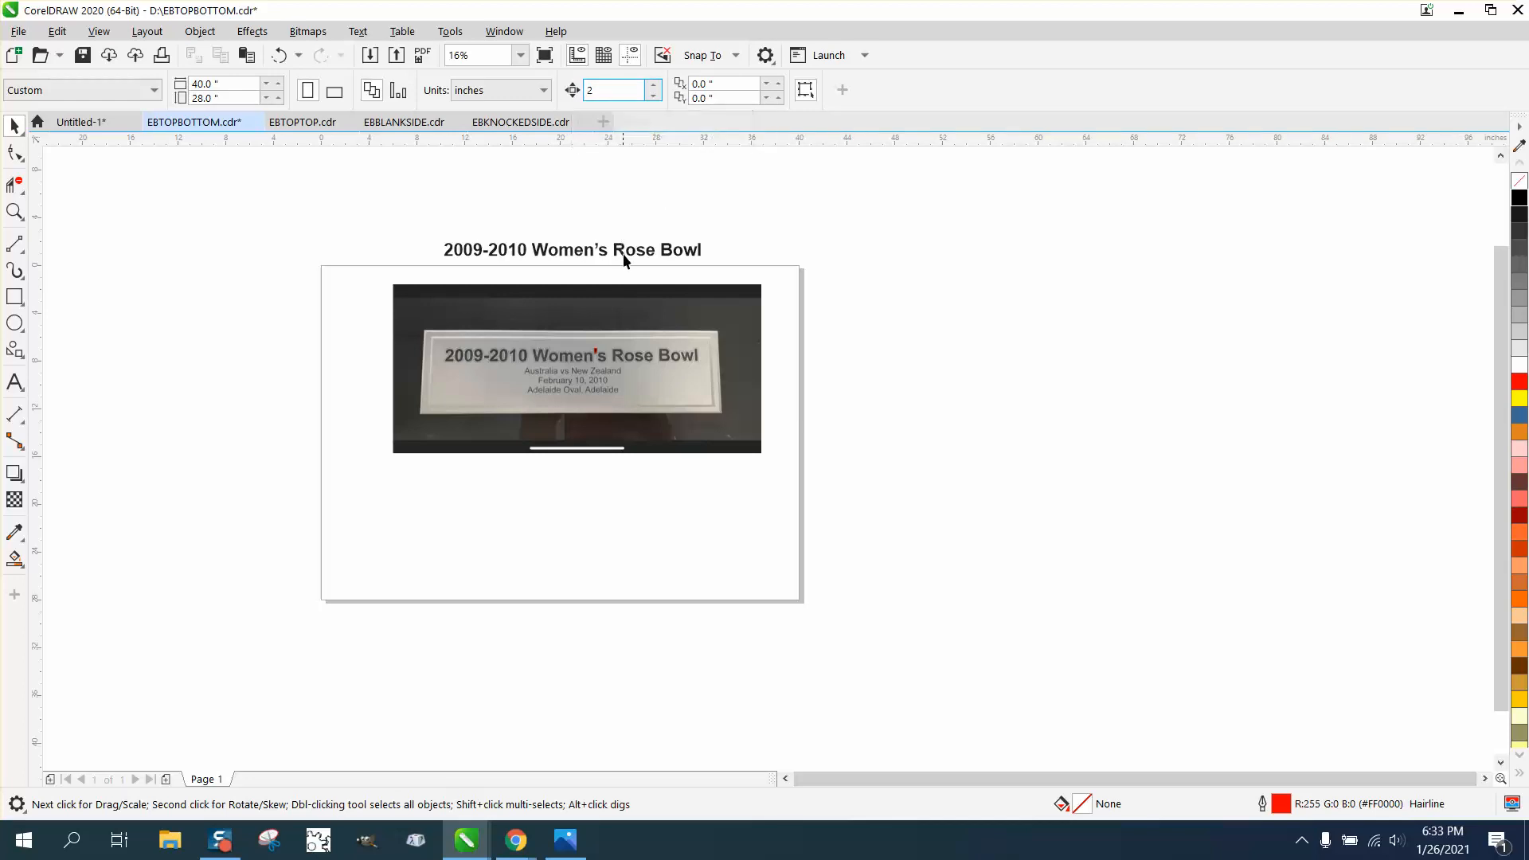
{"action": "left_click", "coordinate": [596, 352]}
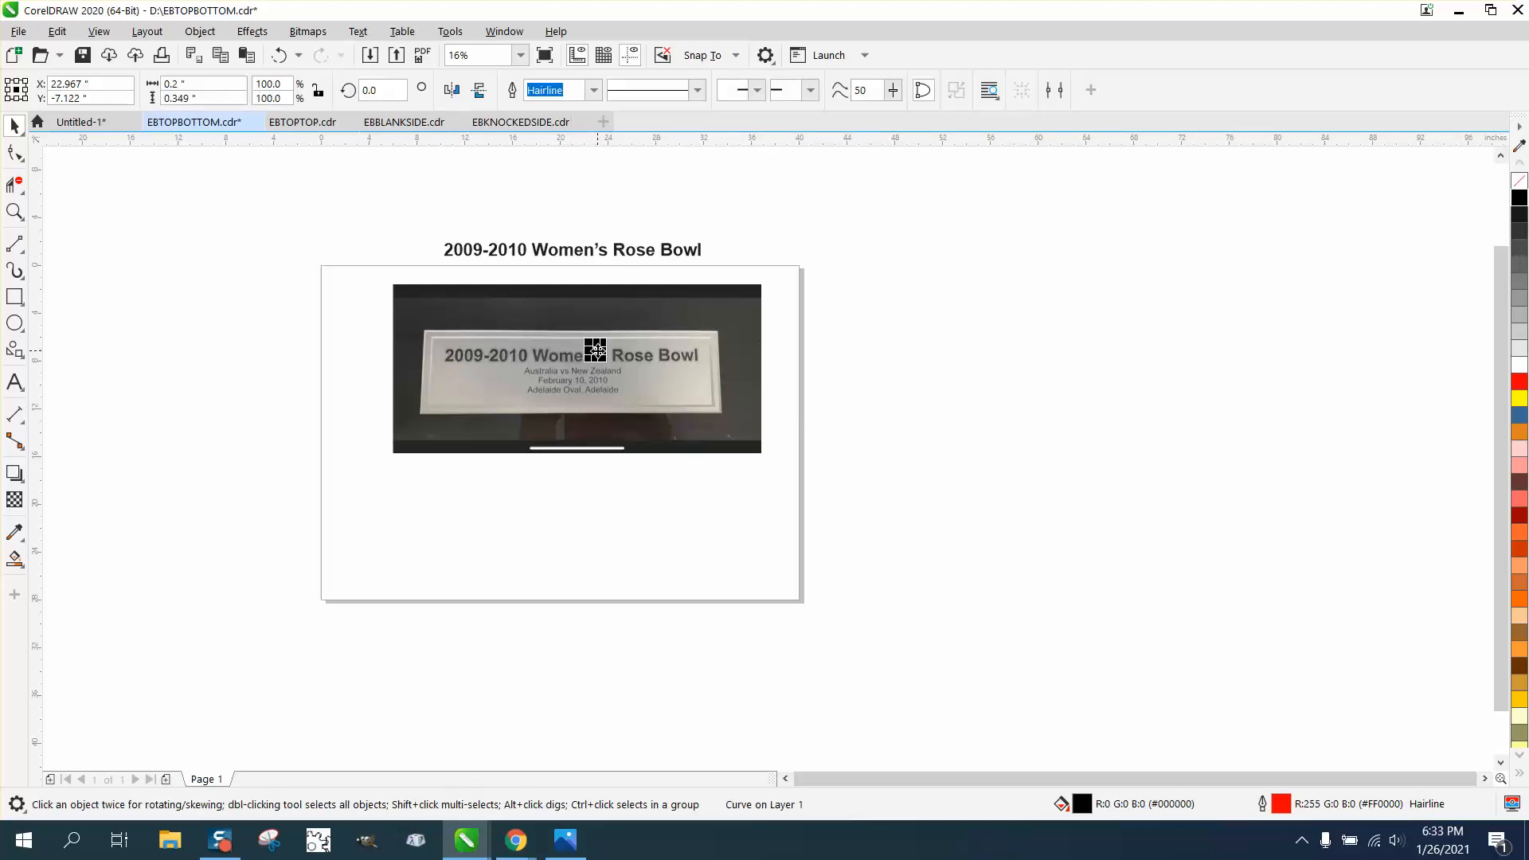
{"action": "key", "text": "Down"}
{"action": "key", "text": "Down"}
{"action": "key", "text": "Down"}
{"action": "key", "text": "Down"}
{"action": "key", "text": "Down"}
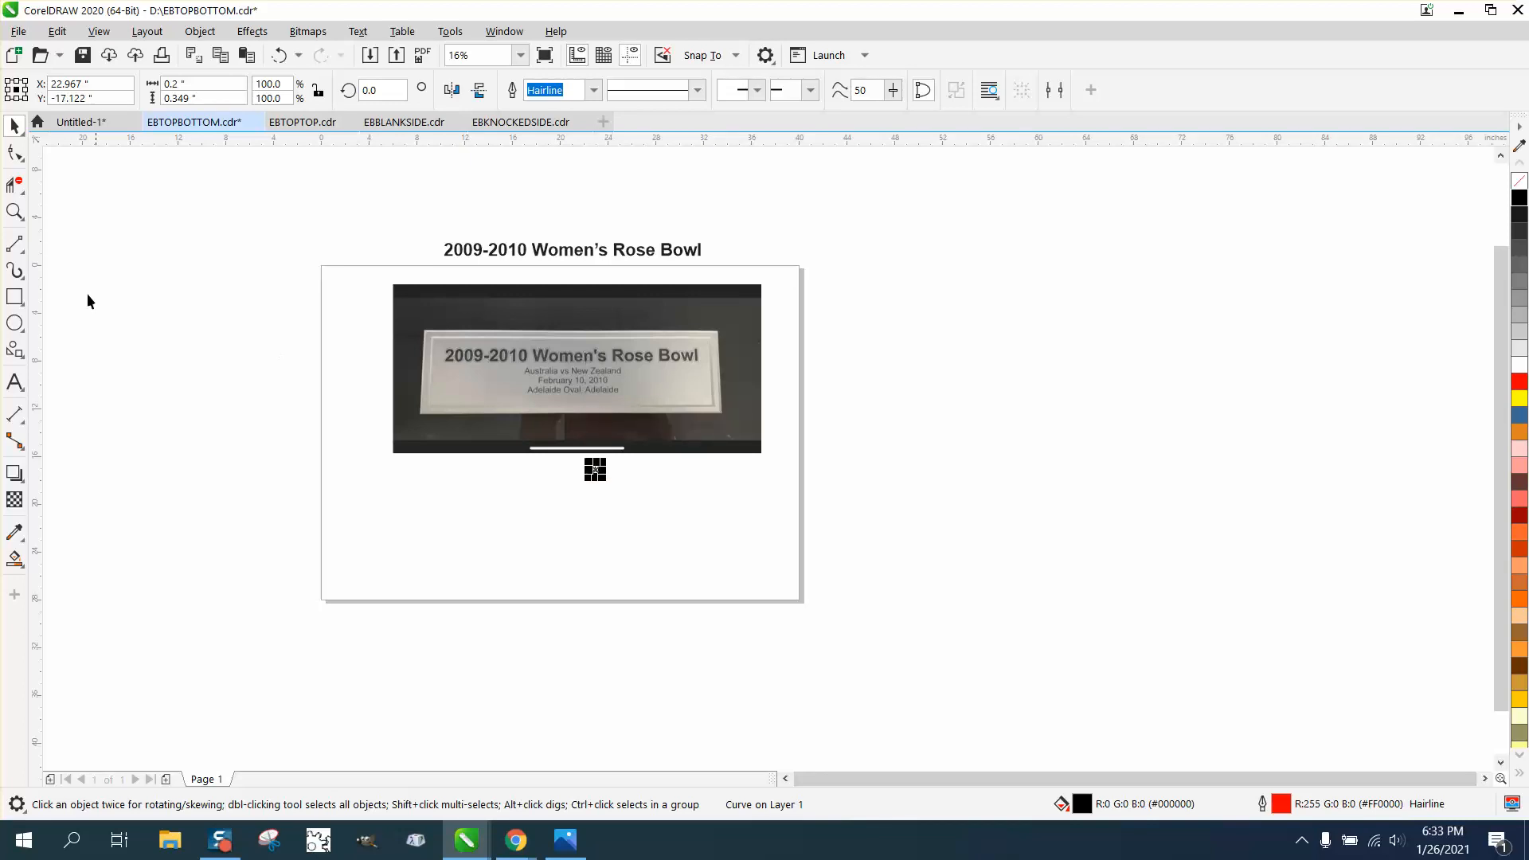
Zoom in on the black wedge and remove its outline
{"action": "left_click", "coordinate": [14, 211]}
{"action": "left_click_drag", "start_coordinate": [589, 469], "coordinate": [685, 504]}
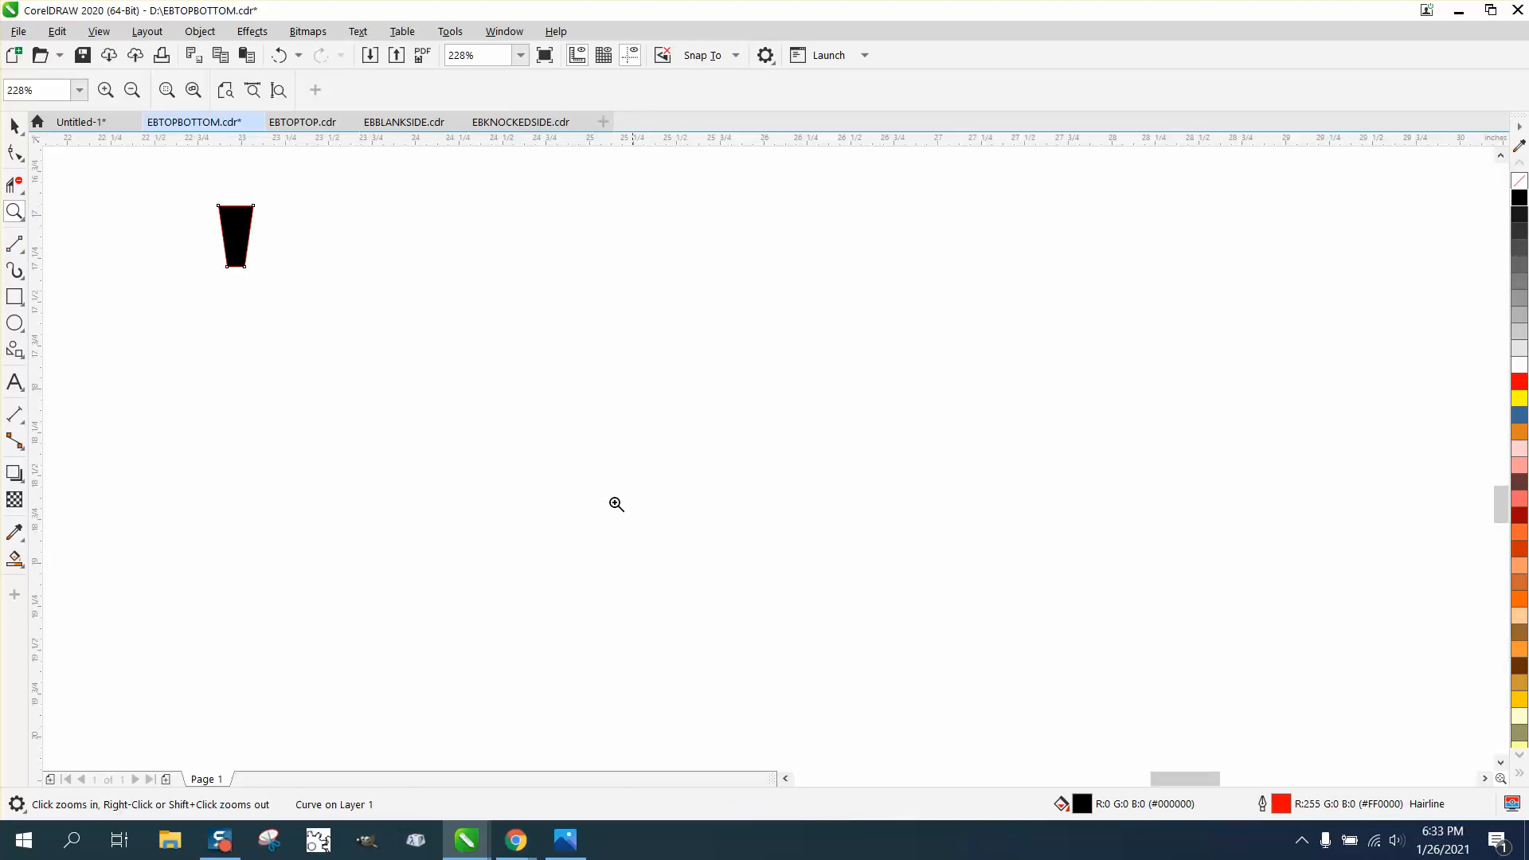
{"action": "left_click", "coordinate": [14, 125]}
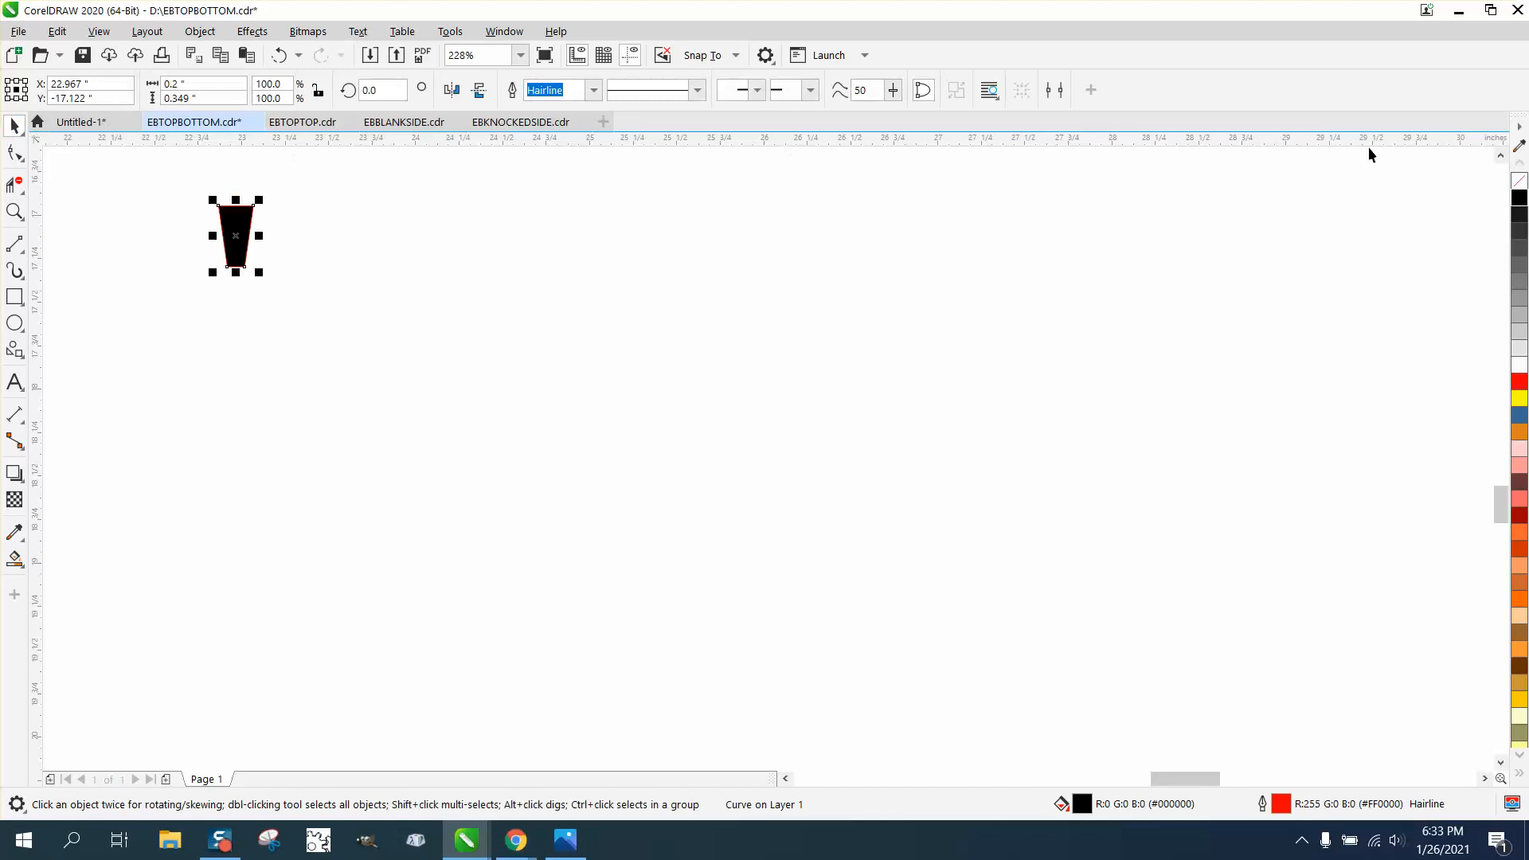
{"action": "right_click", "coordinate": [1520, 185]}
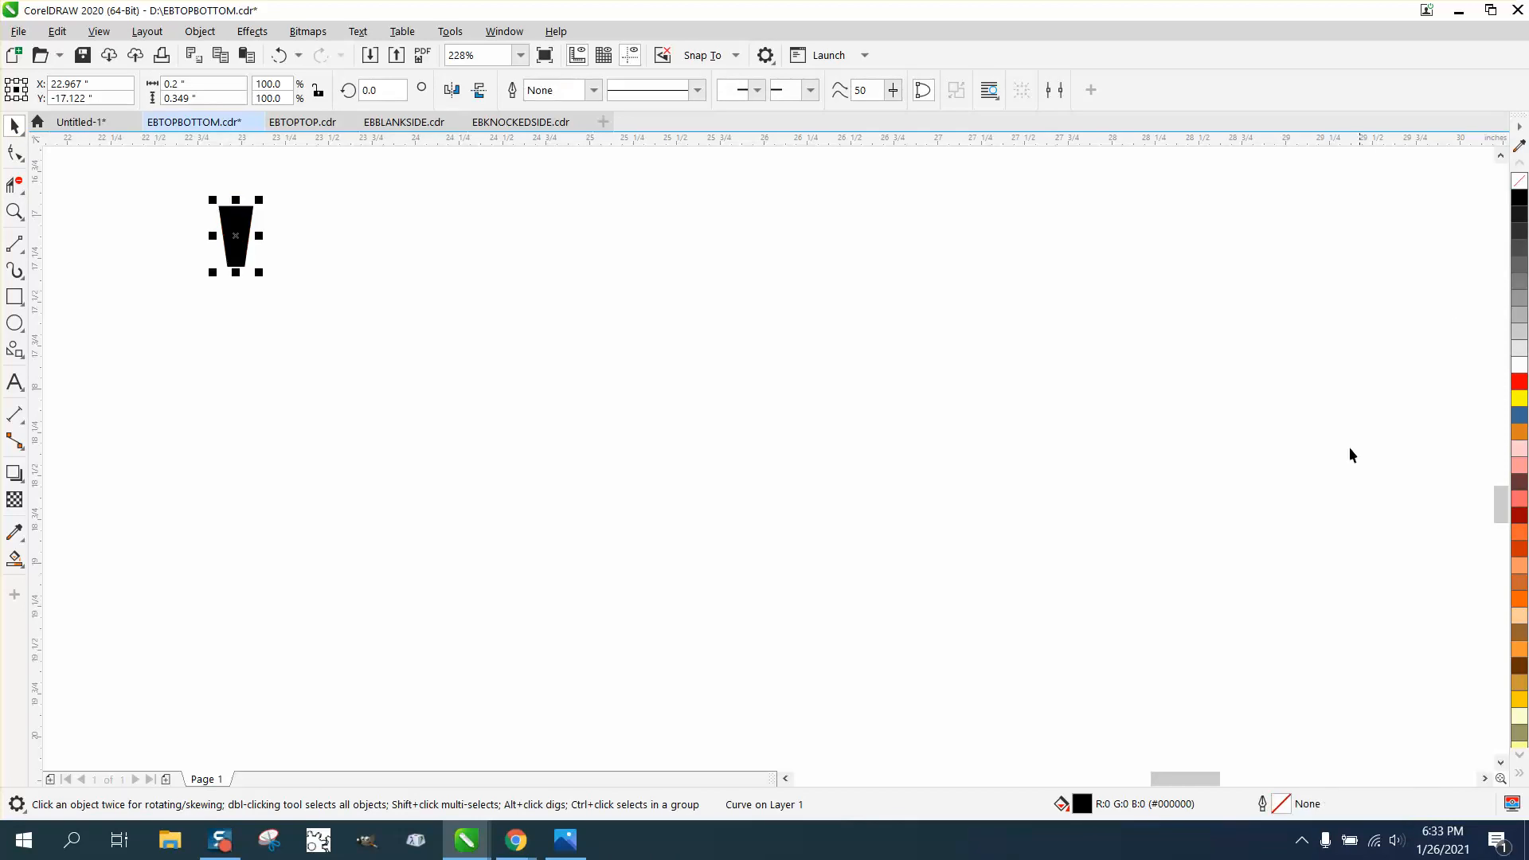
{"action": "scroll", "coordinate": [1302, 534], "scroll_direction": "down", "scroll_amount": 2}
{"action": "scroll", "coordinate": [1258, 540], "scroll_direction": "down", "scroll_amount": 7}
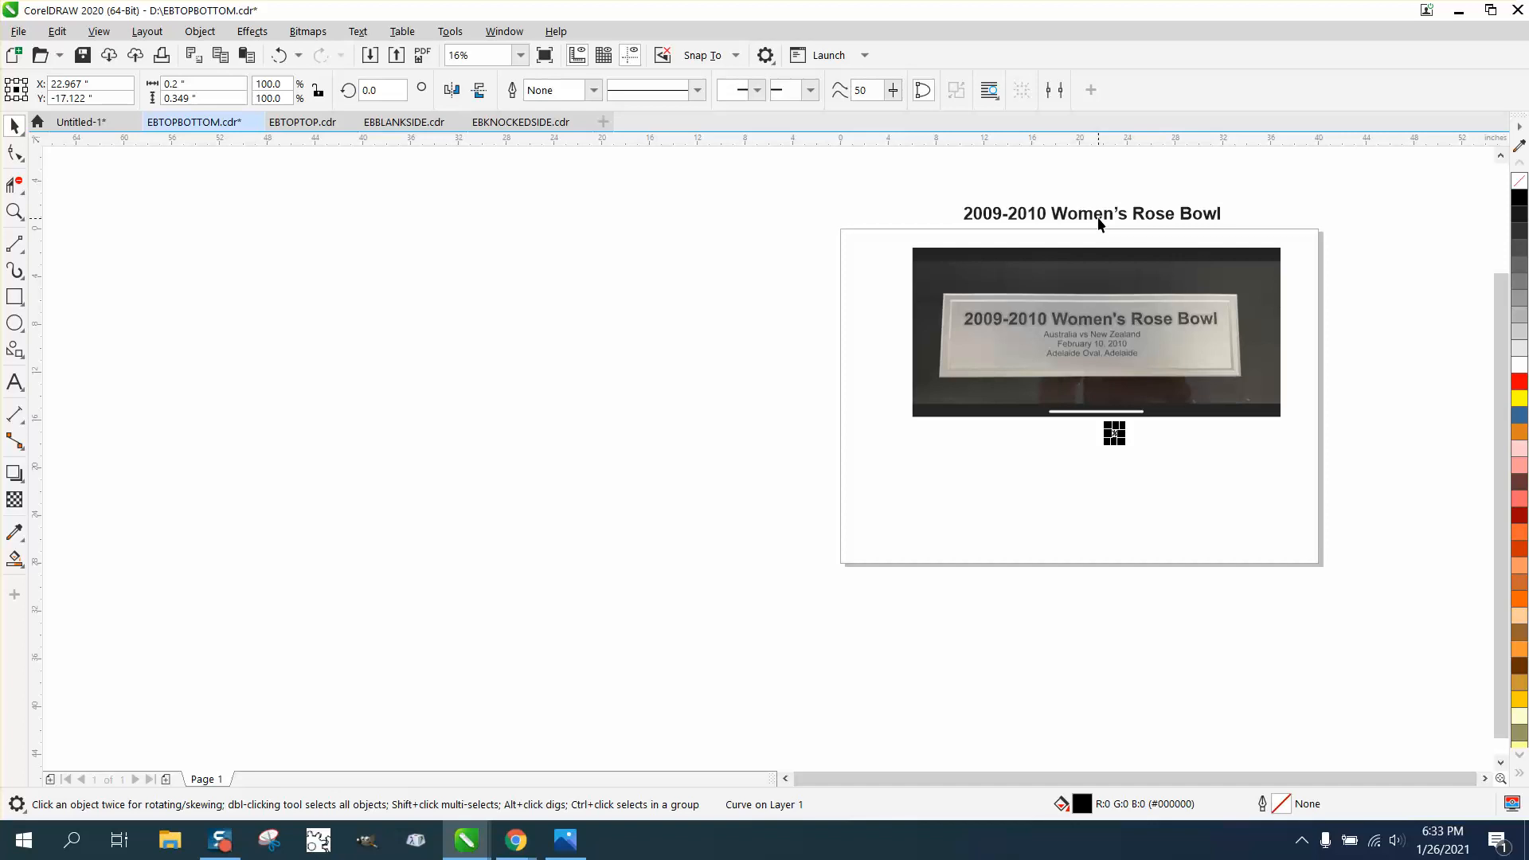
Overlay the title on the photo's lettering using 0.01" nudges, narrowing it to 97.9% width
{"action": "left_click_drag", "start_coordinate": [1097, 222], "coordinate": [1095, 320]}
{"action": "left_click", "coordinate": [14, 211]}
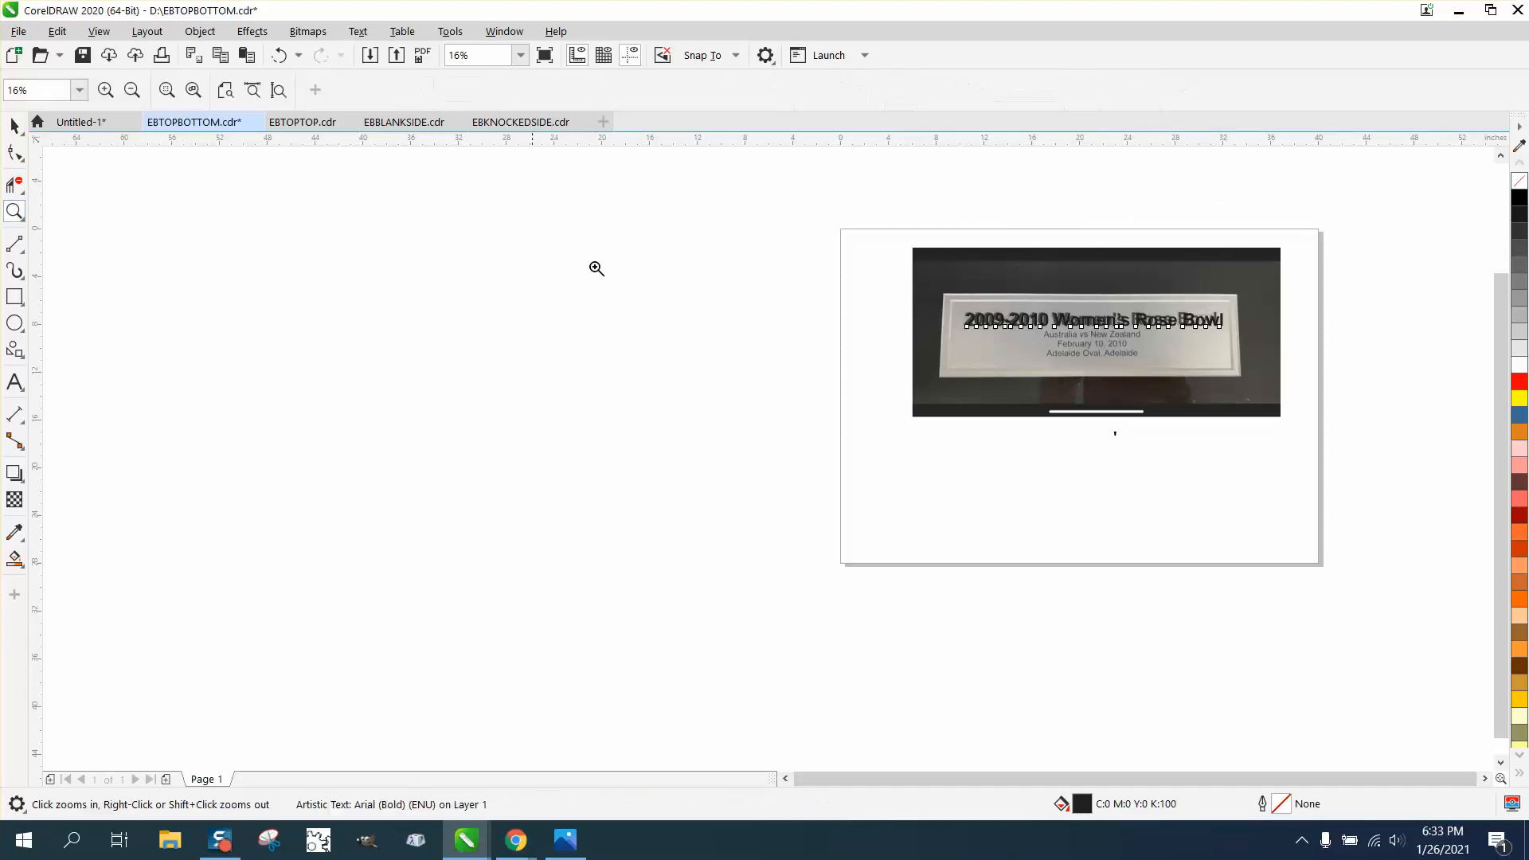
{"action": "left_click_drag", "start_coordinate": [914, 289], "coordinate": [1327, 488]}
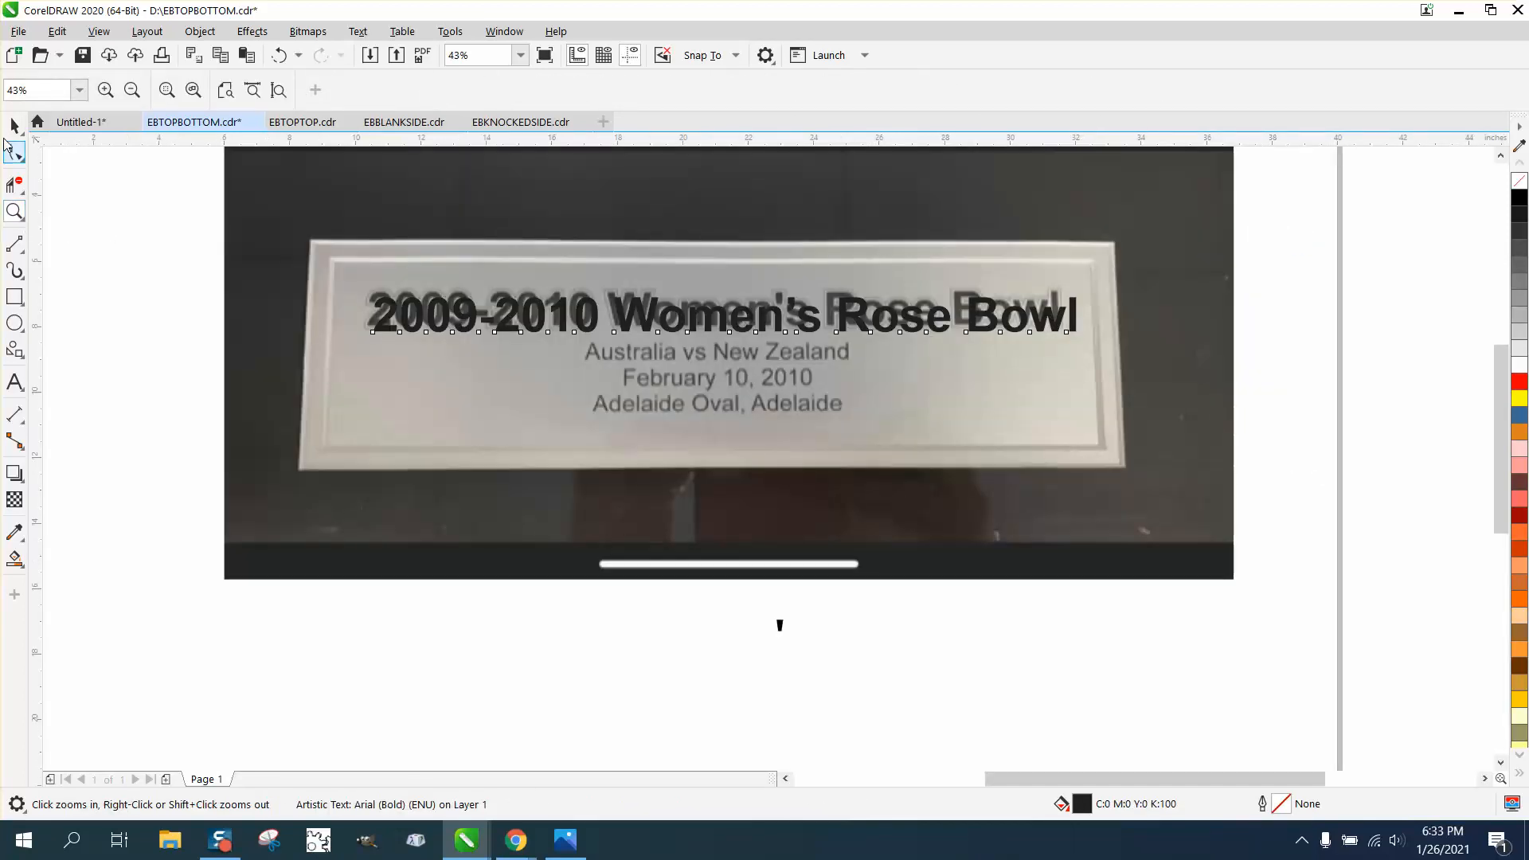
{"action": "left_click", "coordinate": [11, 127]}
{"action": "left_click", "coordinate": [92, 162]}
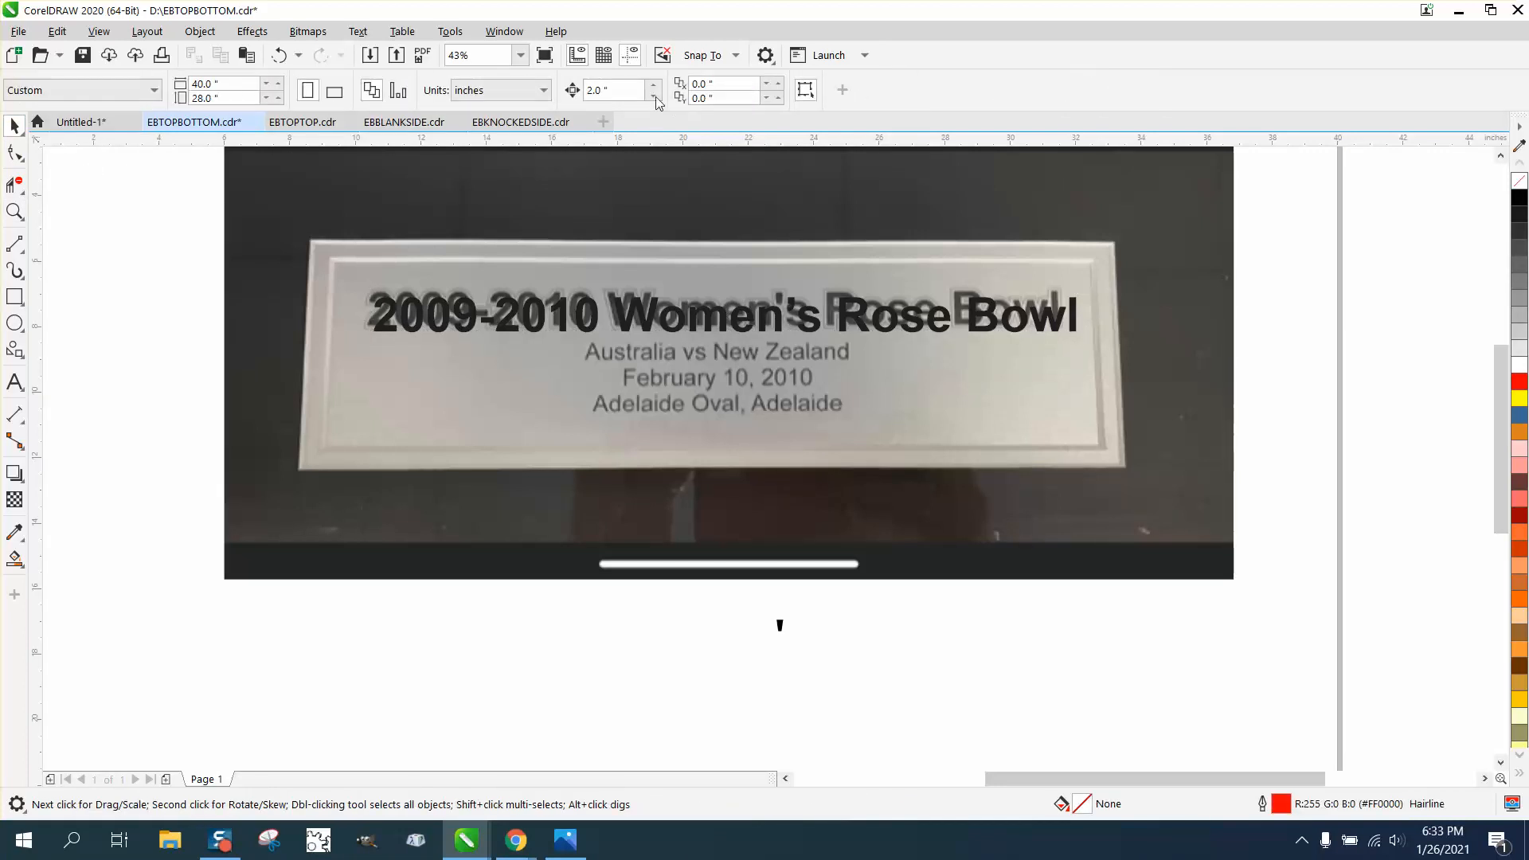
{"action": "left_click", "coordinate": [613, 90]}
{"action": "type", "text": ".0"}
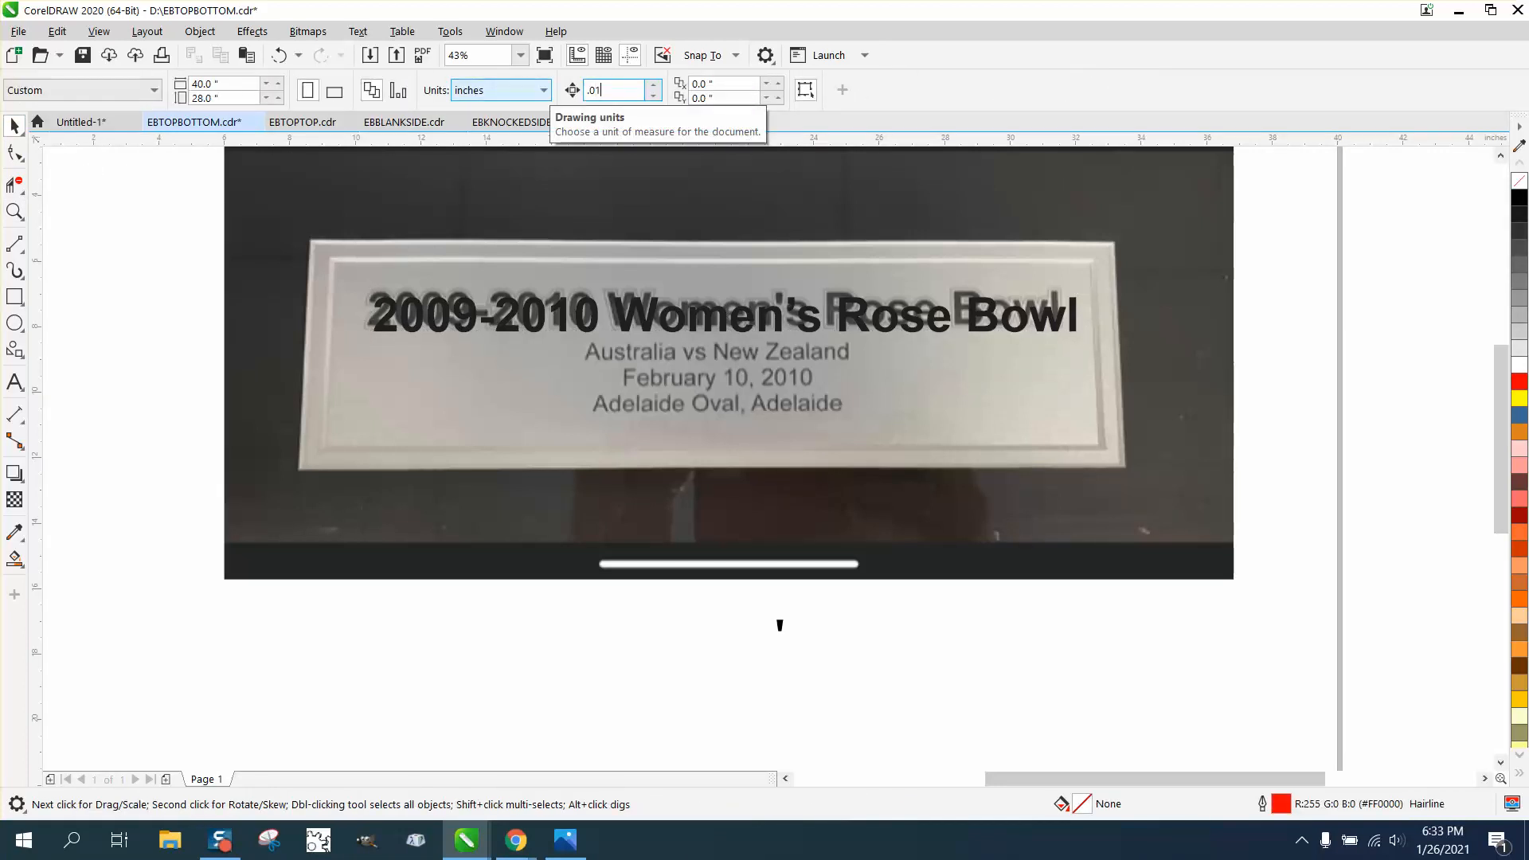
{"action": "type", "text": "1"}
{"action": "left_click", "coordinate": [518, 307]}
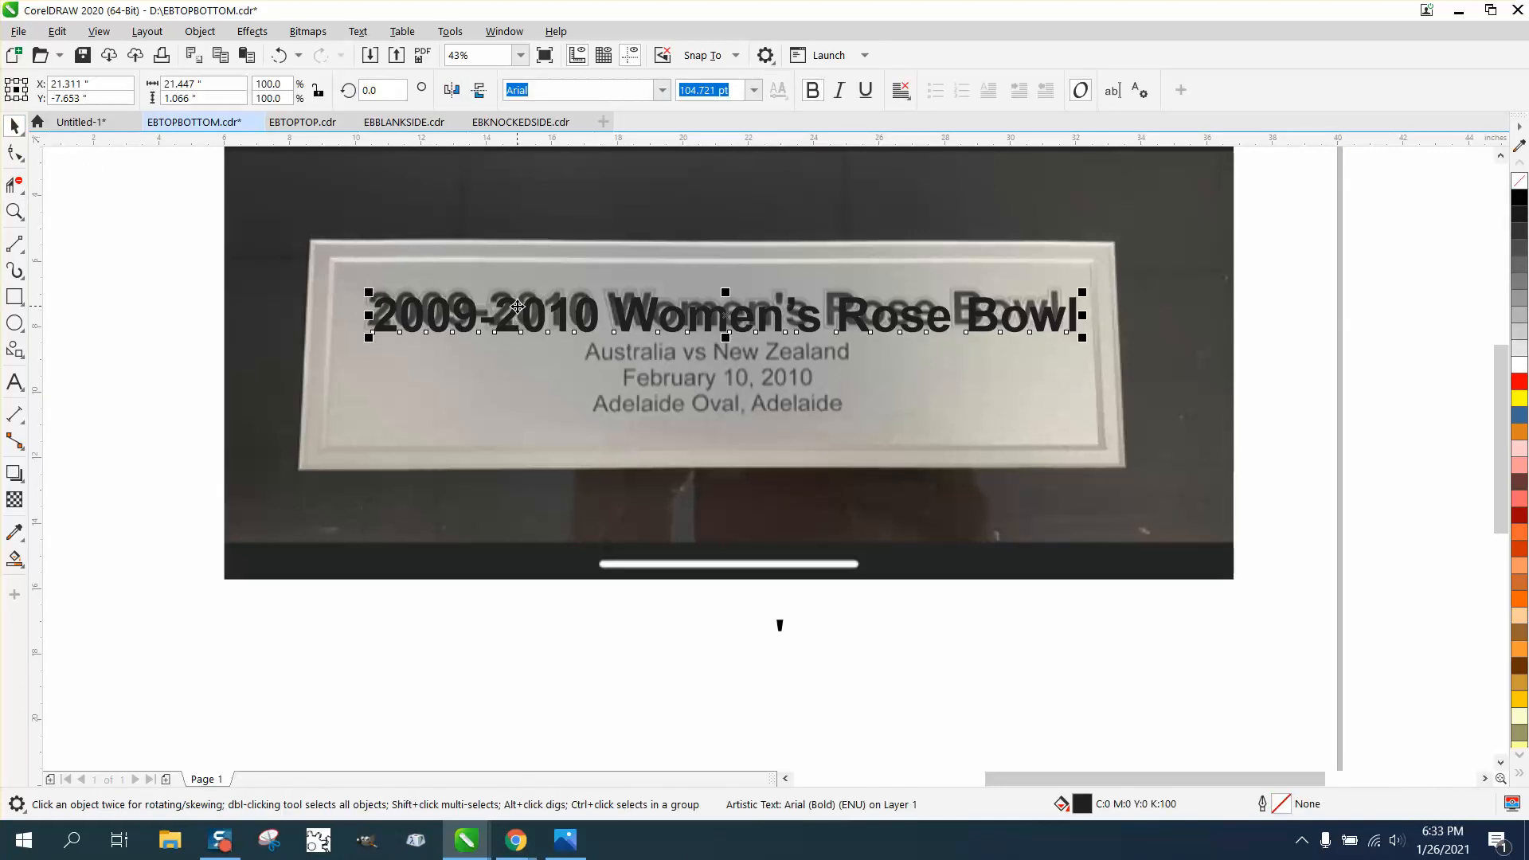
{"action": "key", "text": "Up"}
{"action": "key", "text": "Up"}
{"action": "key", "text": "Up"}
{"action": "key", "text": "Up"}
{"action": "key", "text": "Up"}
{"action": "key", "text": "Up"}
{"action": "key", "text": "Up"}
{"action": "key", "text": "Up"}
{"action": "key", "text": "Up"}
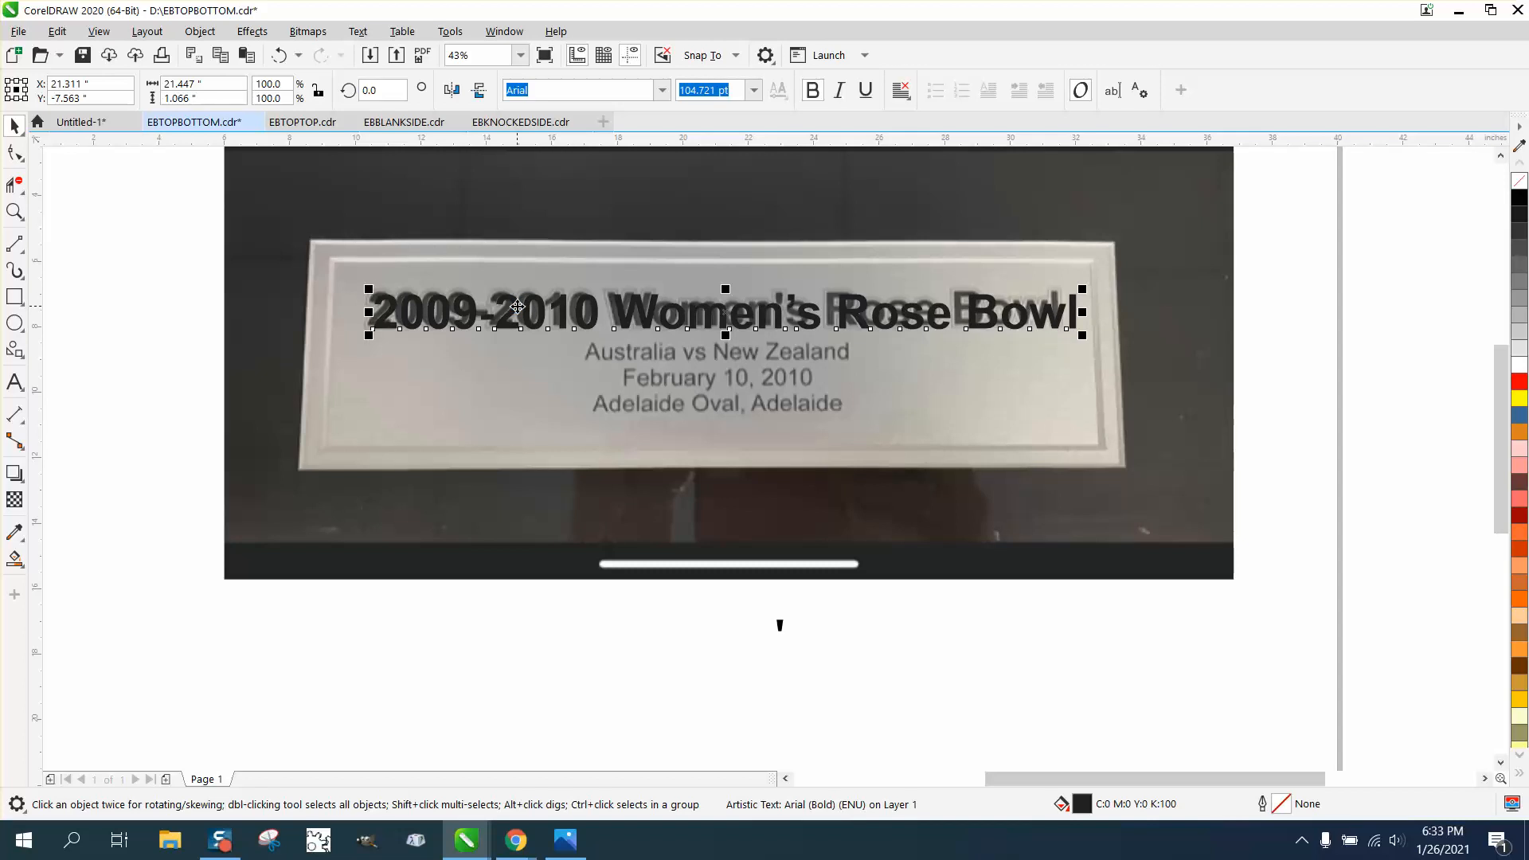
{"action": "key", "text": "Left"}
{"action": "key", "text": "Left"}
{"action": "key", "text": "Left"}
{"action": "key", "text": "Left"}
{"action": "key", "text": "Left"}
{"action": "key", "text": "Left"}
{"action": "key", "text": "Left"}
{"action": "key", "text": "Left"}
{"action": "key", "text": "Left"}
{"action": "key", "text": "Left"}
{"action": "key", "text": "Left"}
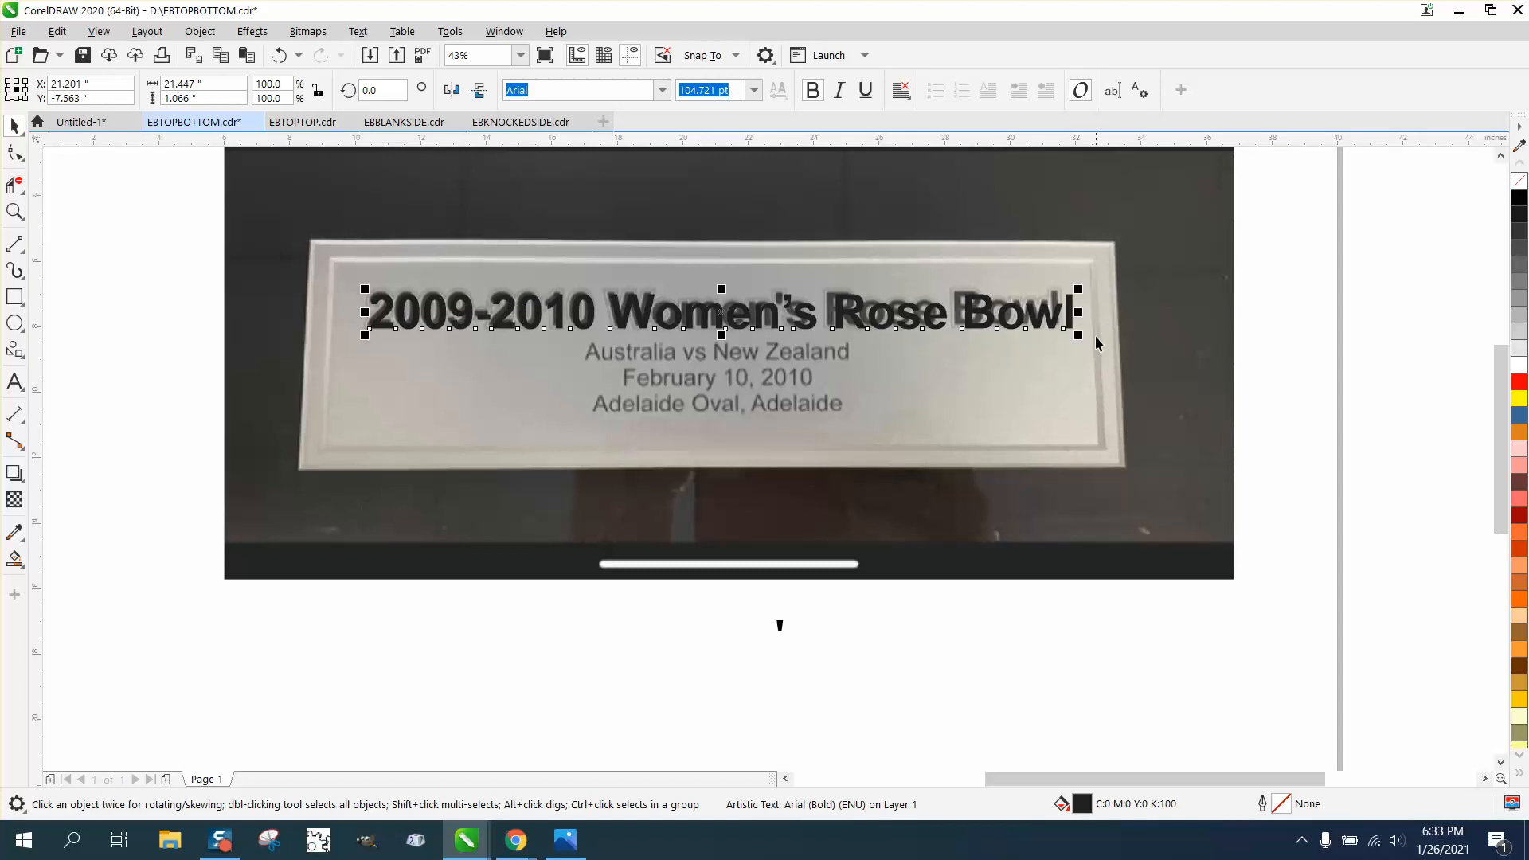
{"action": "left_click_drag", "start_coordinate": [1075, 308], "coordinate": [1067, 312]}
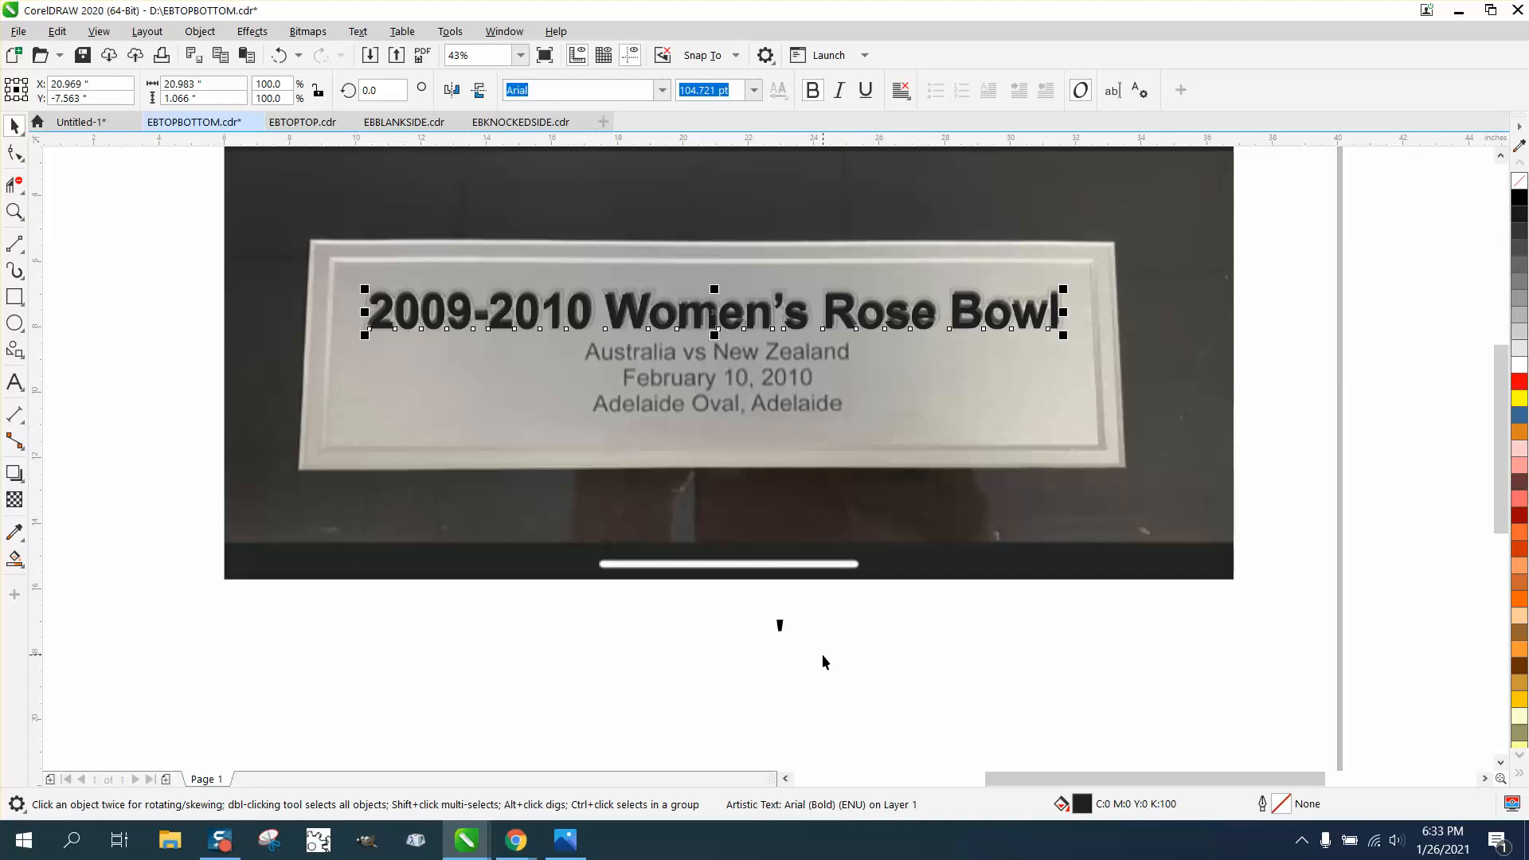
Drag the black wedge up onto the title's apostrophe
{"action": "left_click", "coordinate": [778, 625]}
{"action": "left_click_drag", "start_coordinate": [779, 624], "coordinate": [796, 501]}
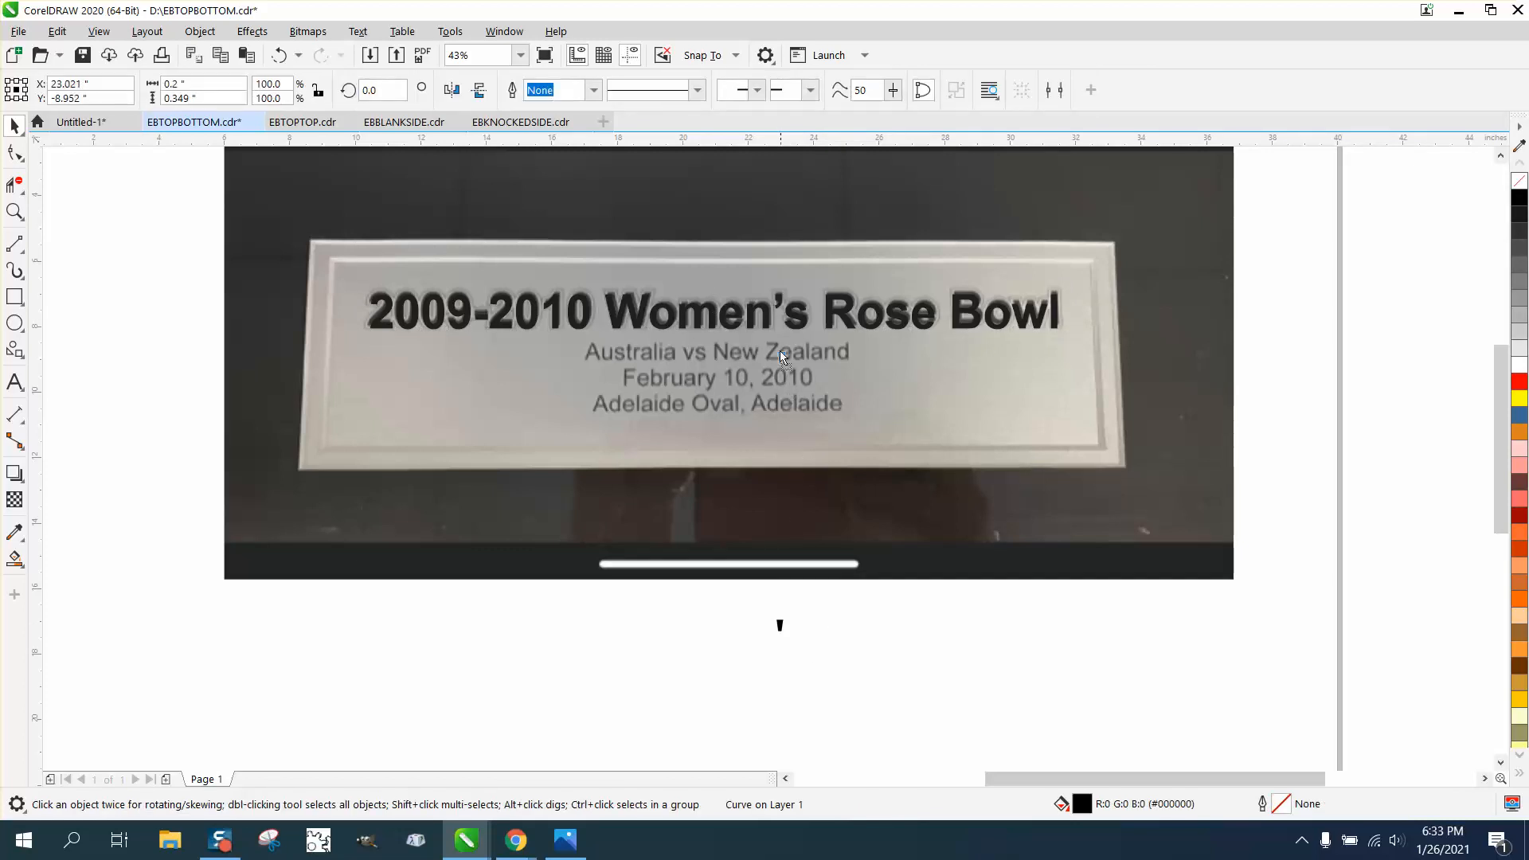
{"action": "left_click_drag", "start_coordinate": [777, 305], "coordinate": [778, 299]}
{"action": "scroll", "coordinate": [879, 587], "scroll_direction": "down", "scroll_amount": 3}
Set nudge distance to 5" and nudge the plaque photo up off the page
{"action": "left_click", "coordinate": [681, 385]}
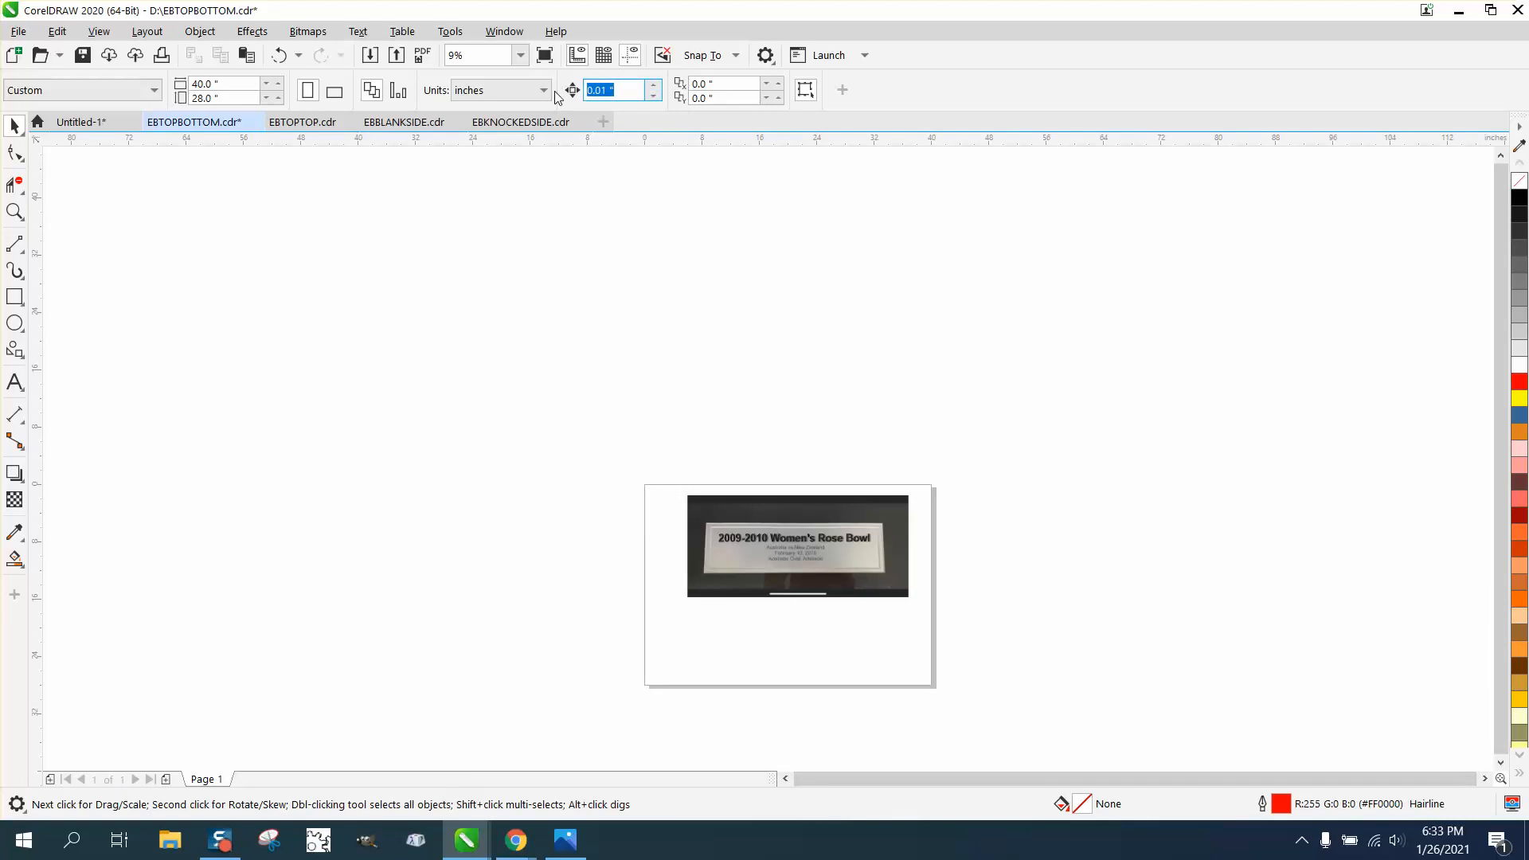
{"action": "type", "text": "5"}
{"action": "left_click", "coordinate": [898, 504]}
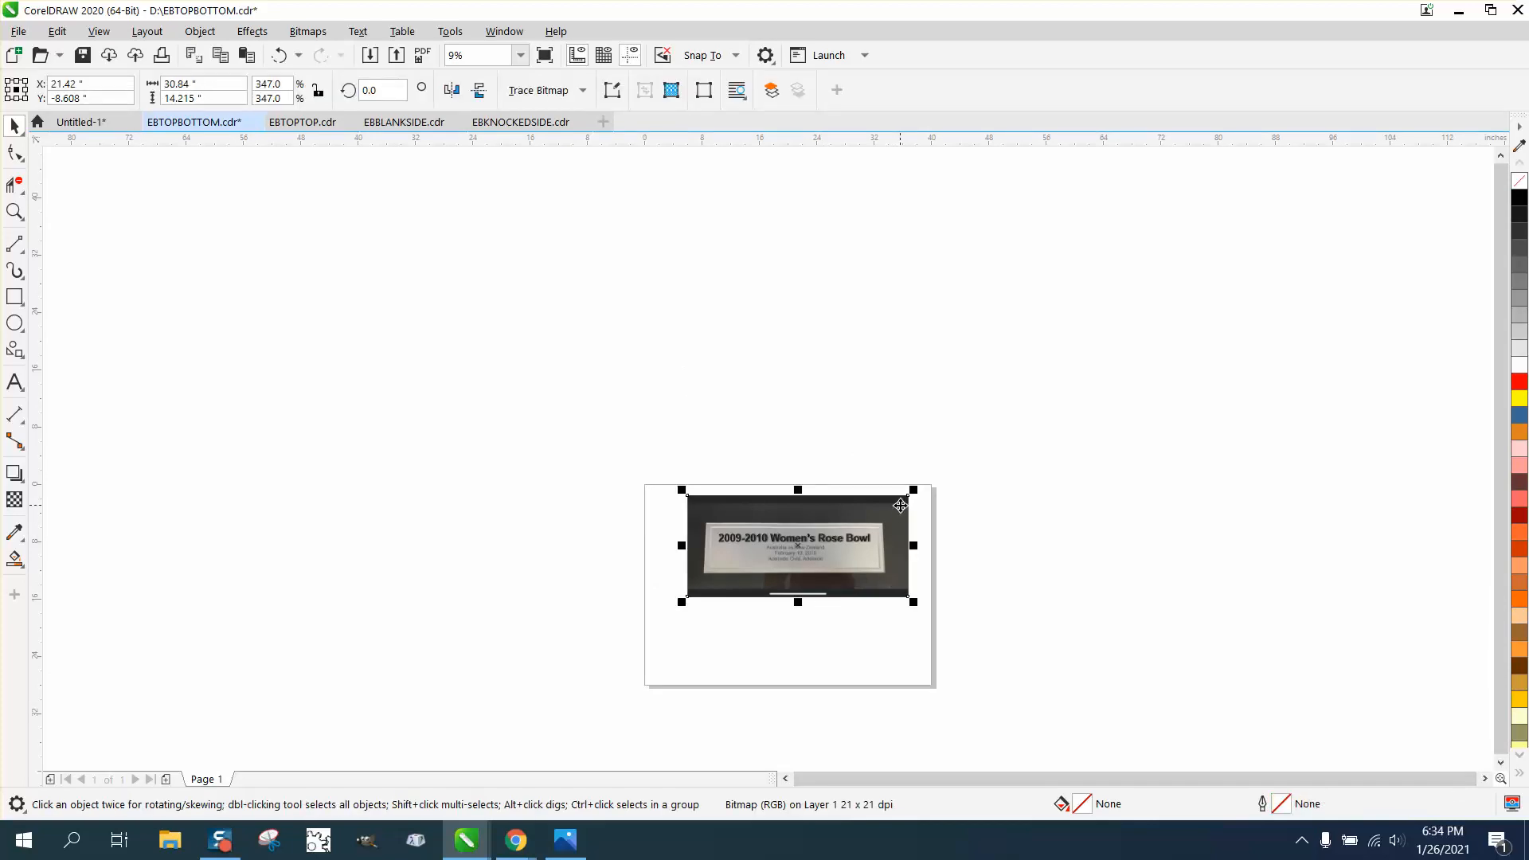
{"action": "key", "text": "Up"}
{"action": "key", "text": "Up"}
{"action": "key", "text": "Up"}
{"action": "key", "text": "Up"}
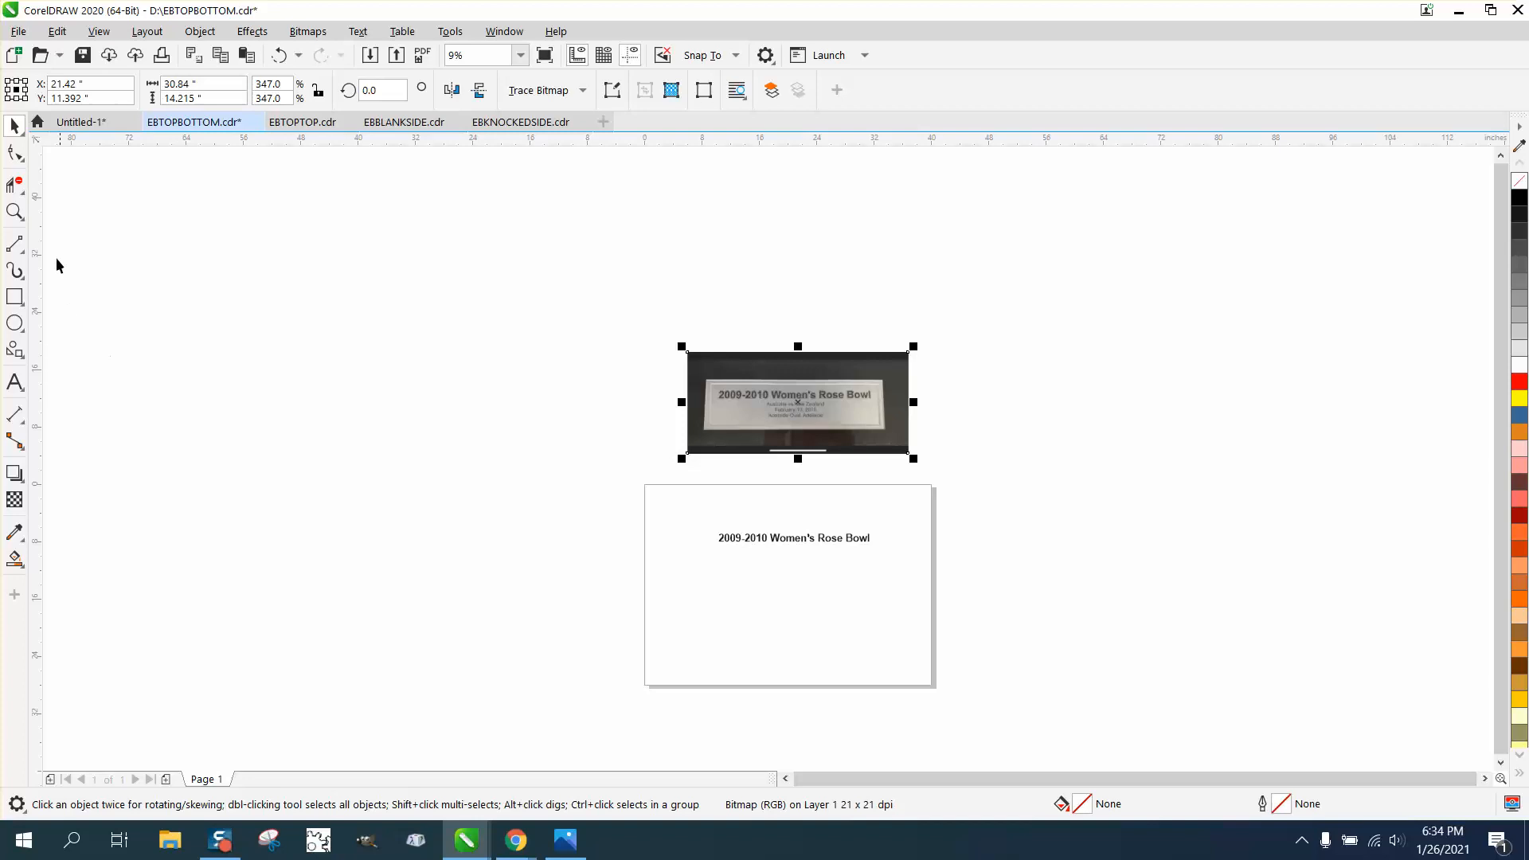
Zoom in on the title and break the artistic text apart into characters
{"action": "left_click", "coordinate": [15, 212]}
{"action": "left_click_drag", "start_coordinate": [991, 611], "coordinate": [989, 612]}
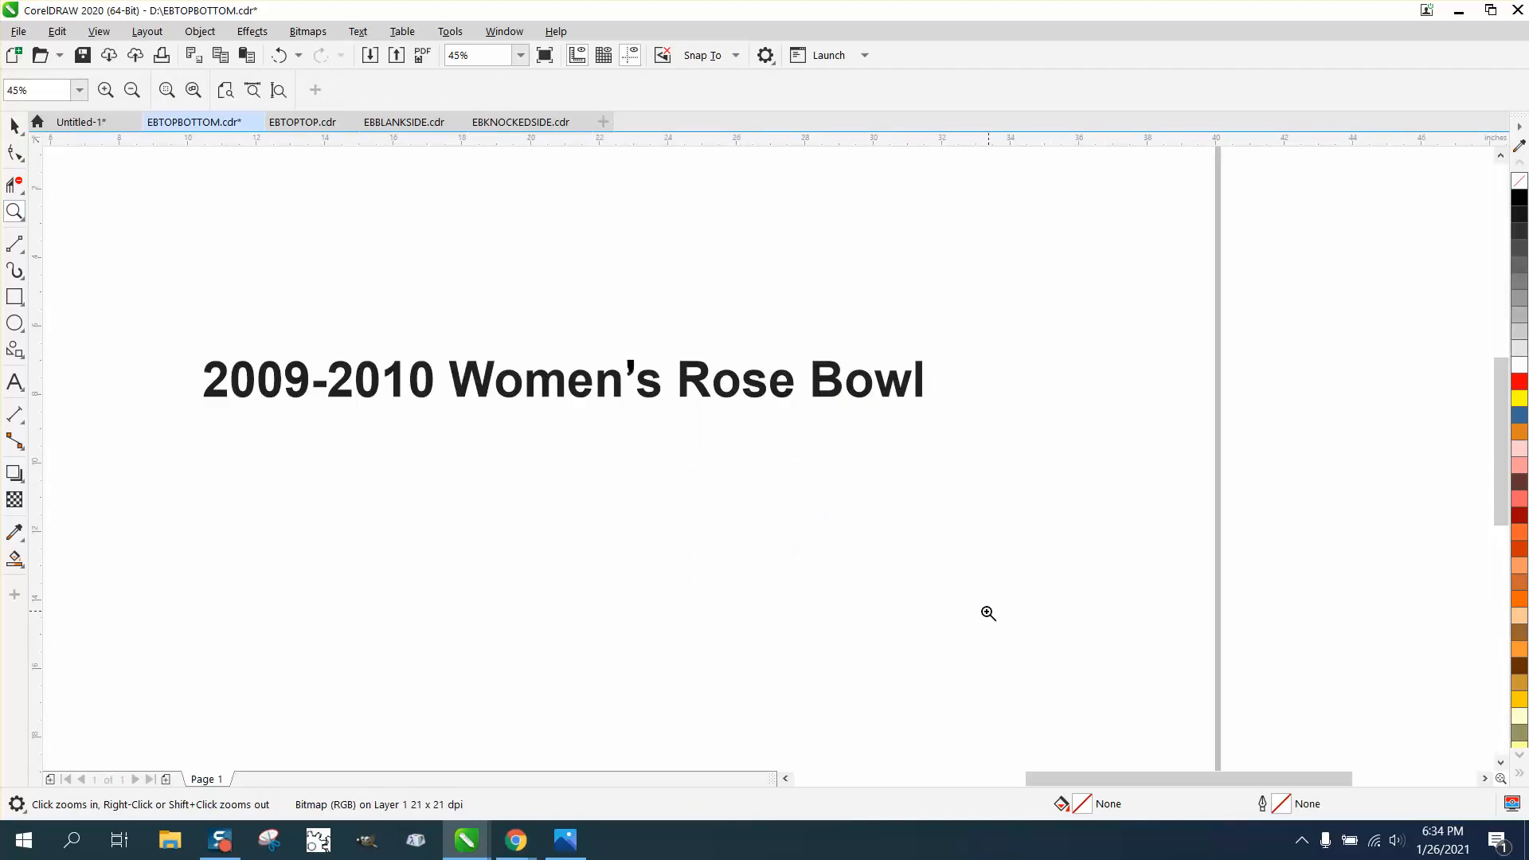
{"action": "left_click", "coordinate": [650, 385]}
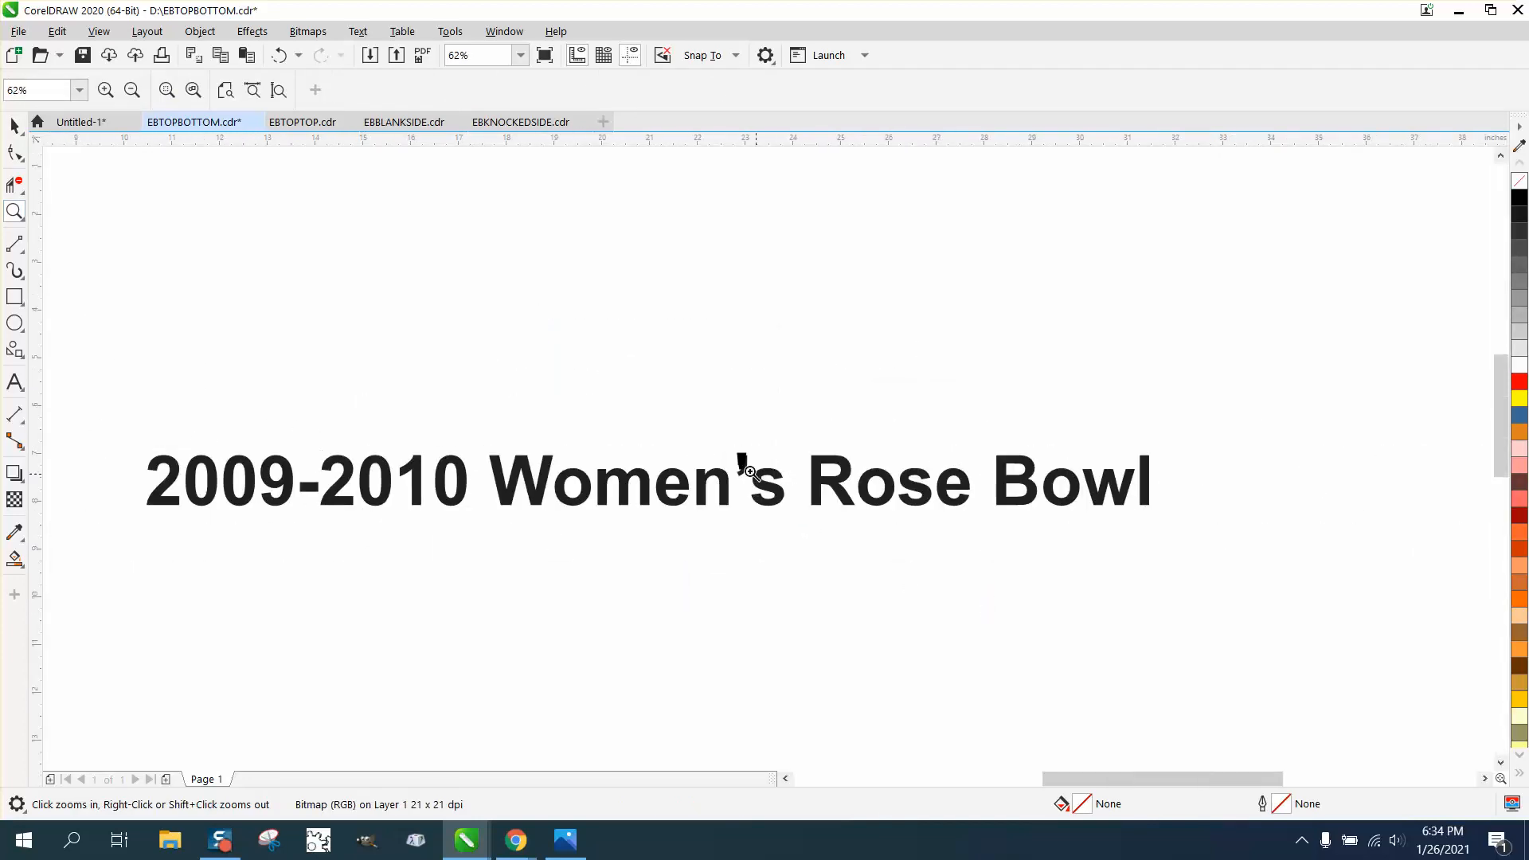
{"action": "left_click_drag", "start_coordinate": [836, 505], "coordinate": [704, 445]}
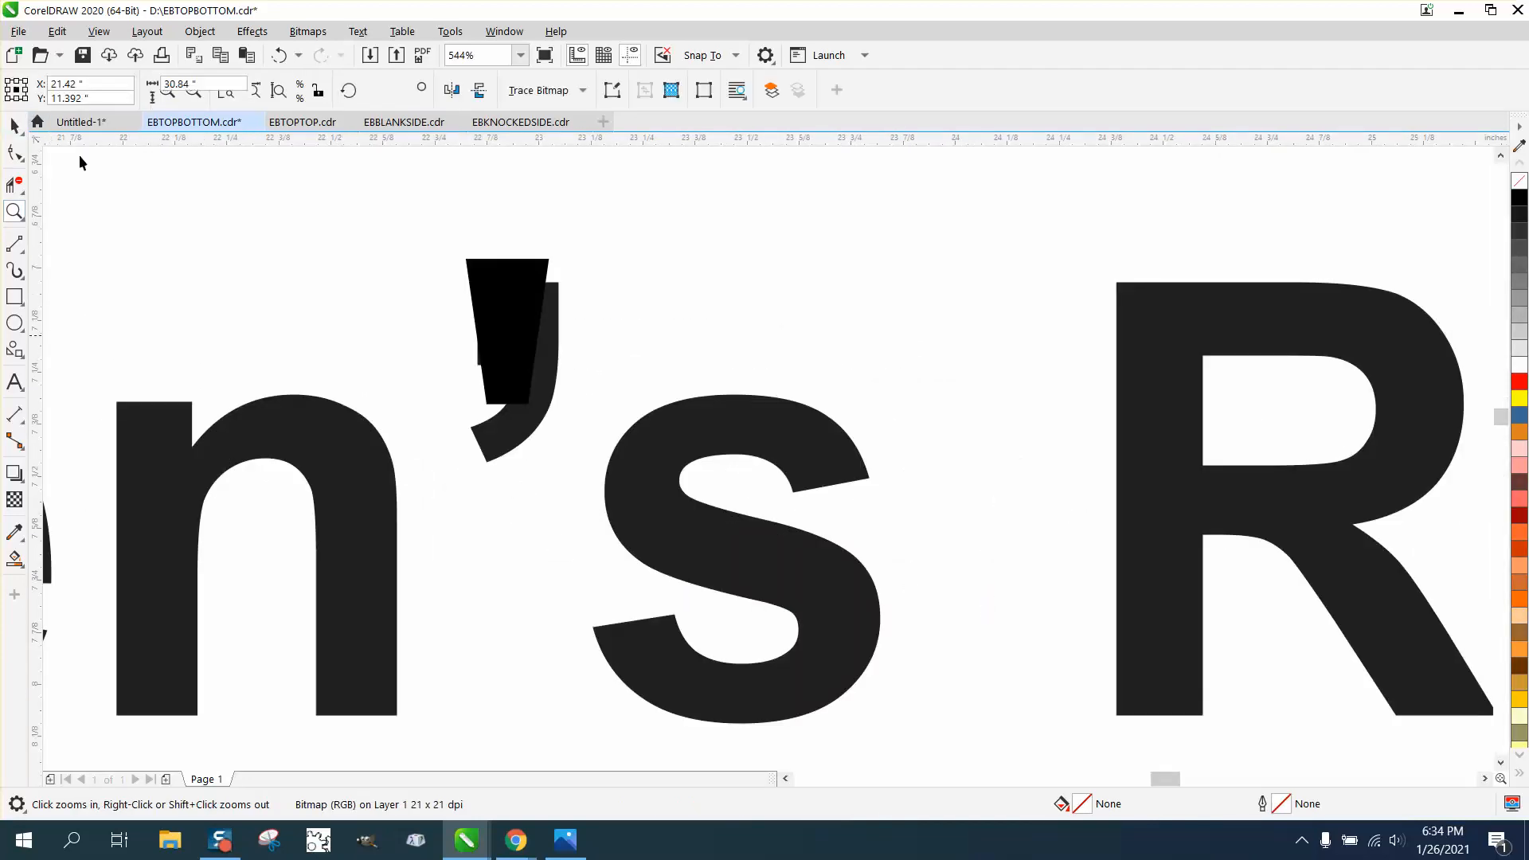
{"action": "key", "text": "space"}
{"action": "left_click", "coordinate": [555, 327]}
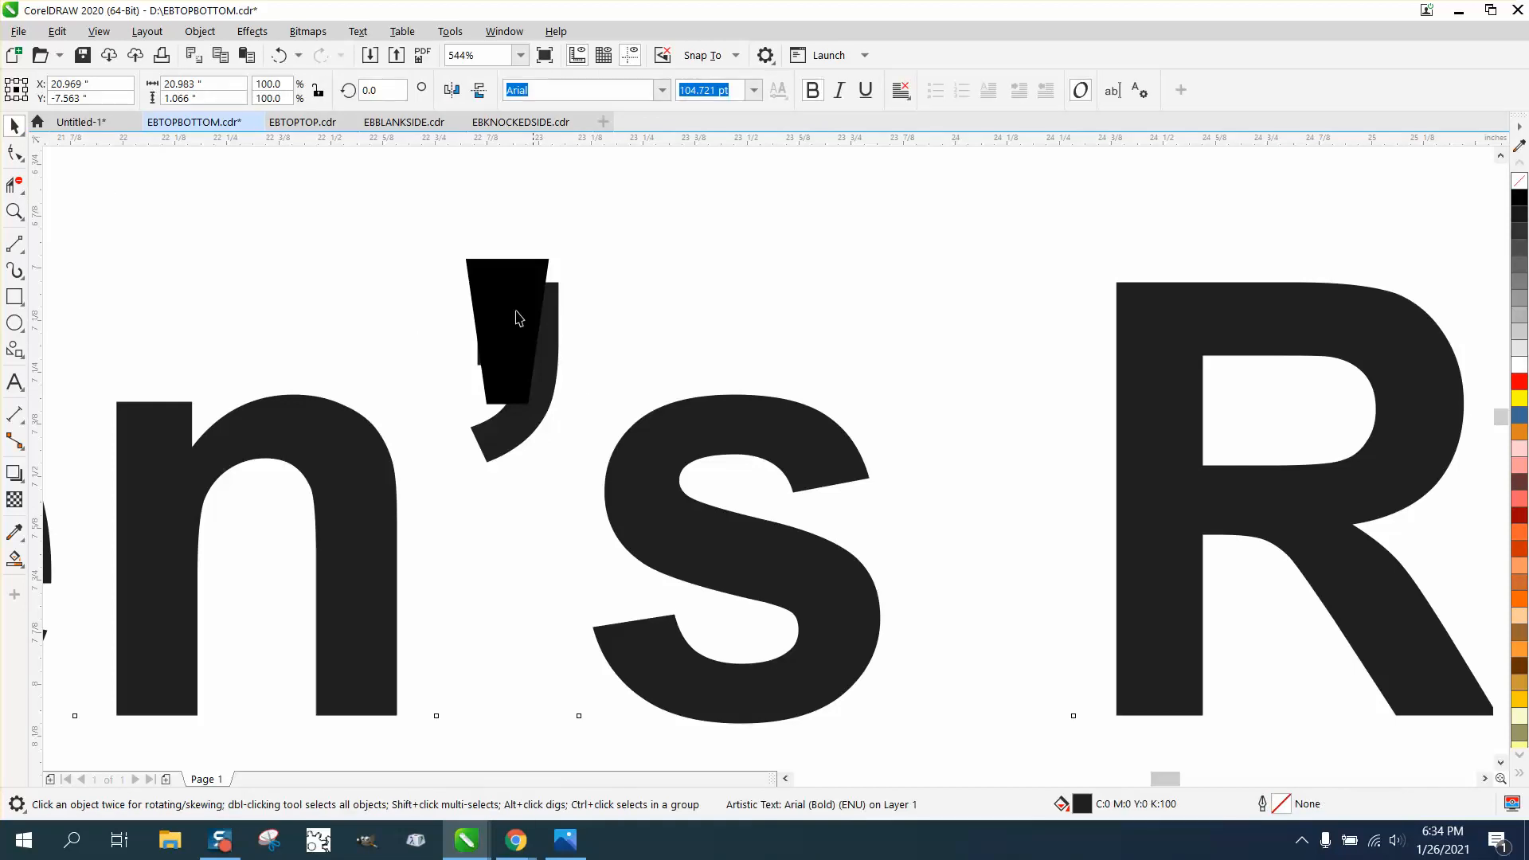
{"action": "left_click", "coordinate": [200, 31]}
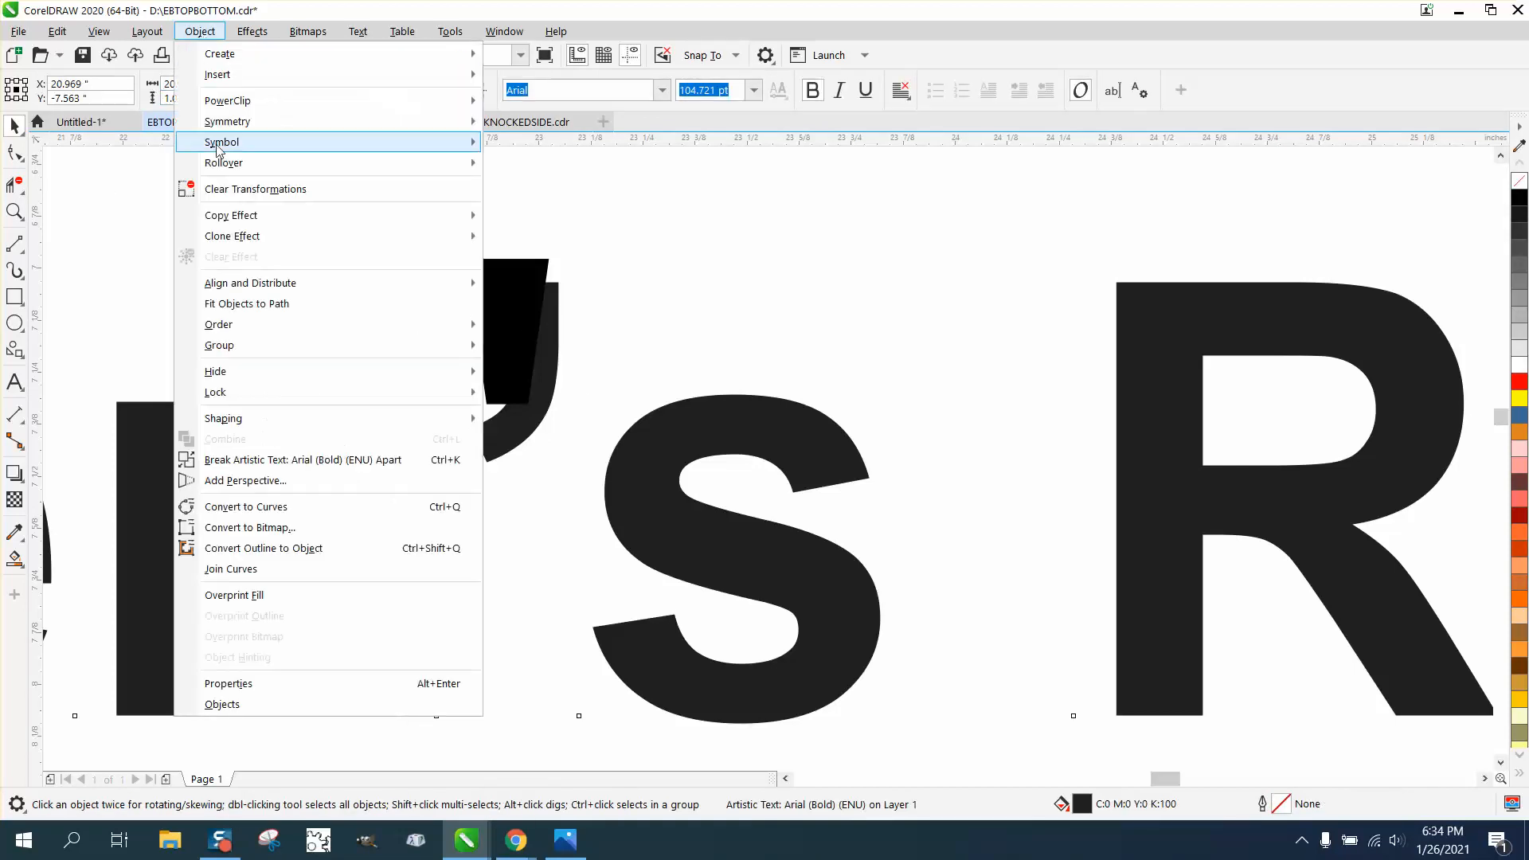
{"action": "left_click", "coordinate": [331, 469]}
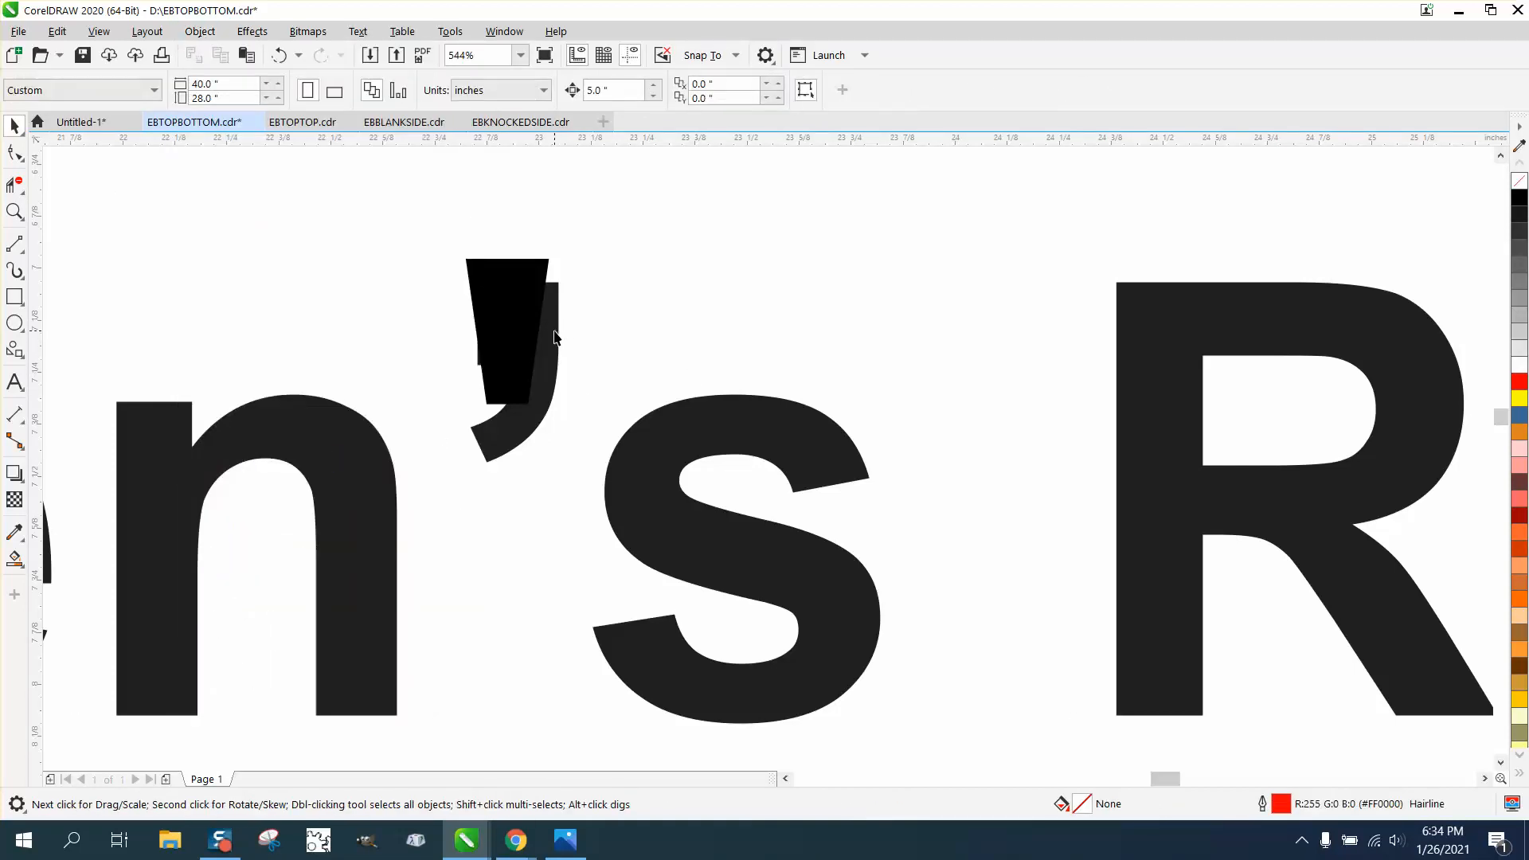
Select and delete the curly apostrophe from the separated title
{"action": "left_click", "coordinate": [200, 31]}
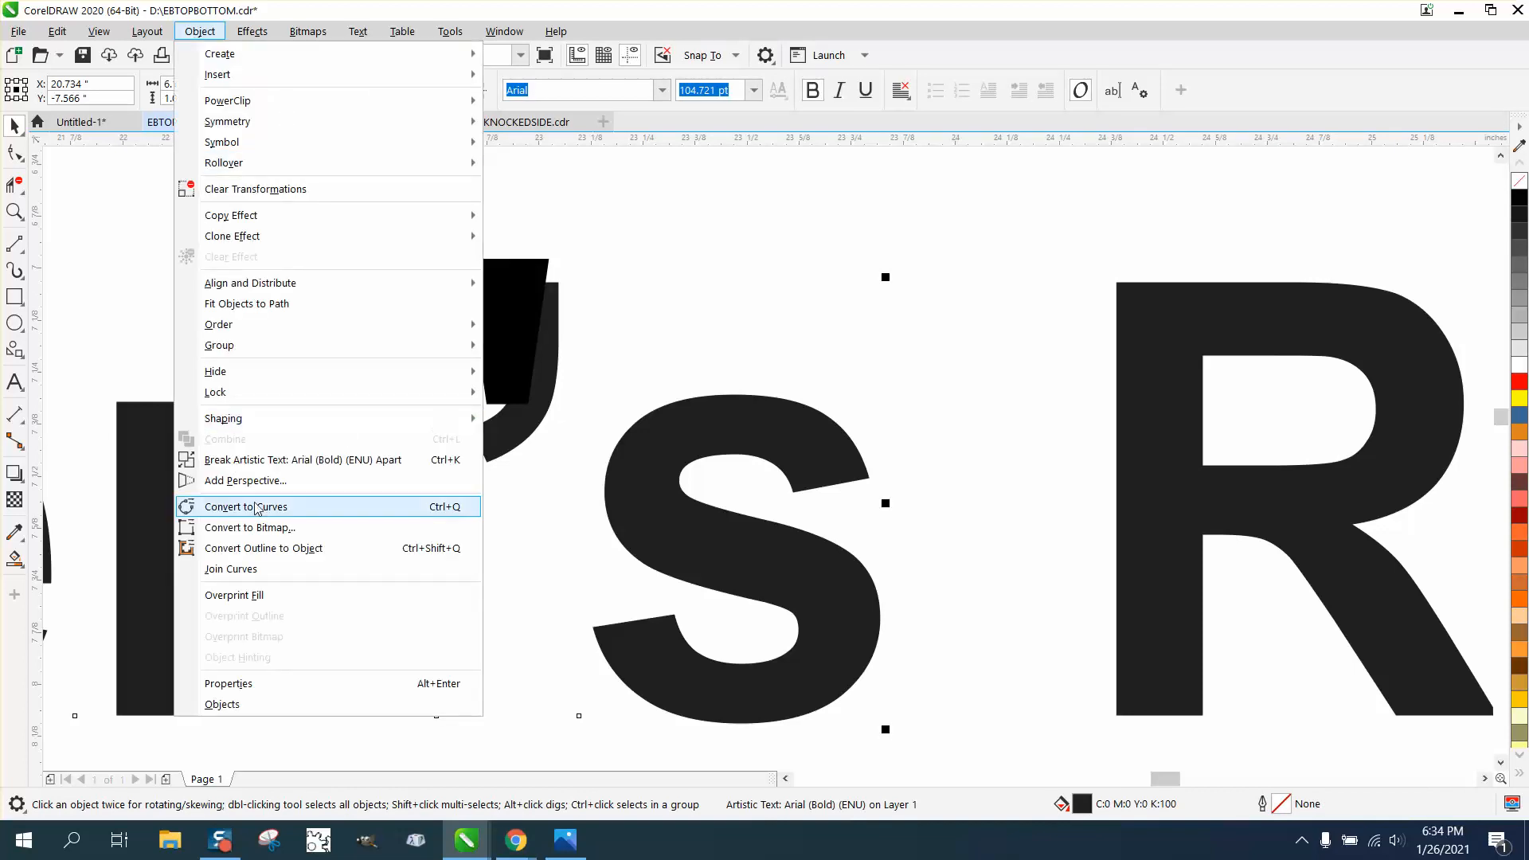
{"action": "left_click", "coordinate": [291, 469]}
{"action": "left_click", "coordinate": [605, 259]}
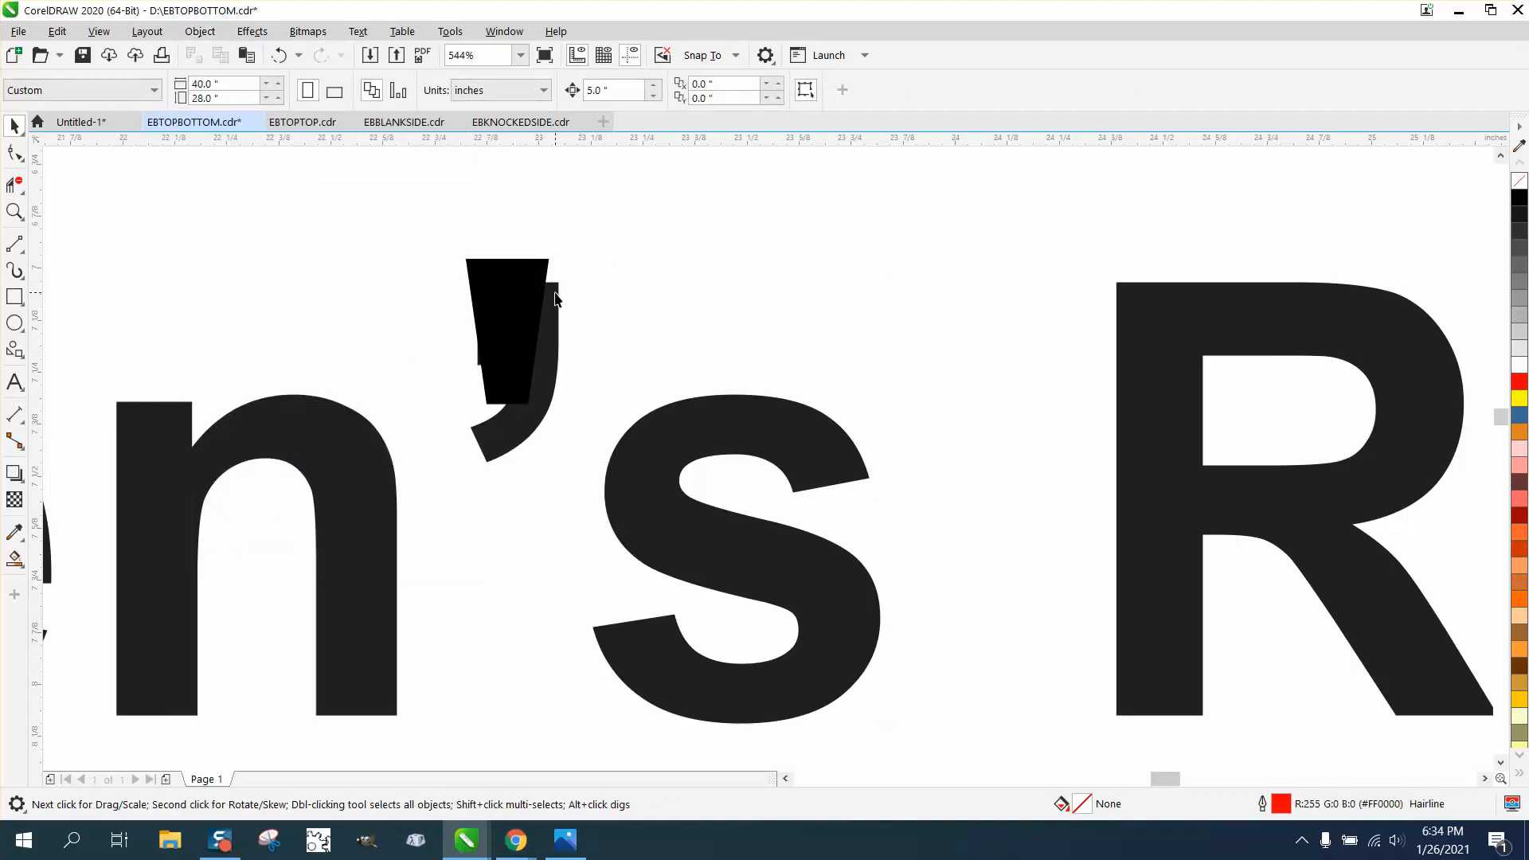
{"action": "left_click", "coordinate": [558, 293]}
{"action": "key", "text": "Delete"}
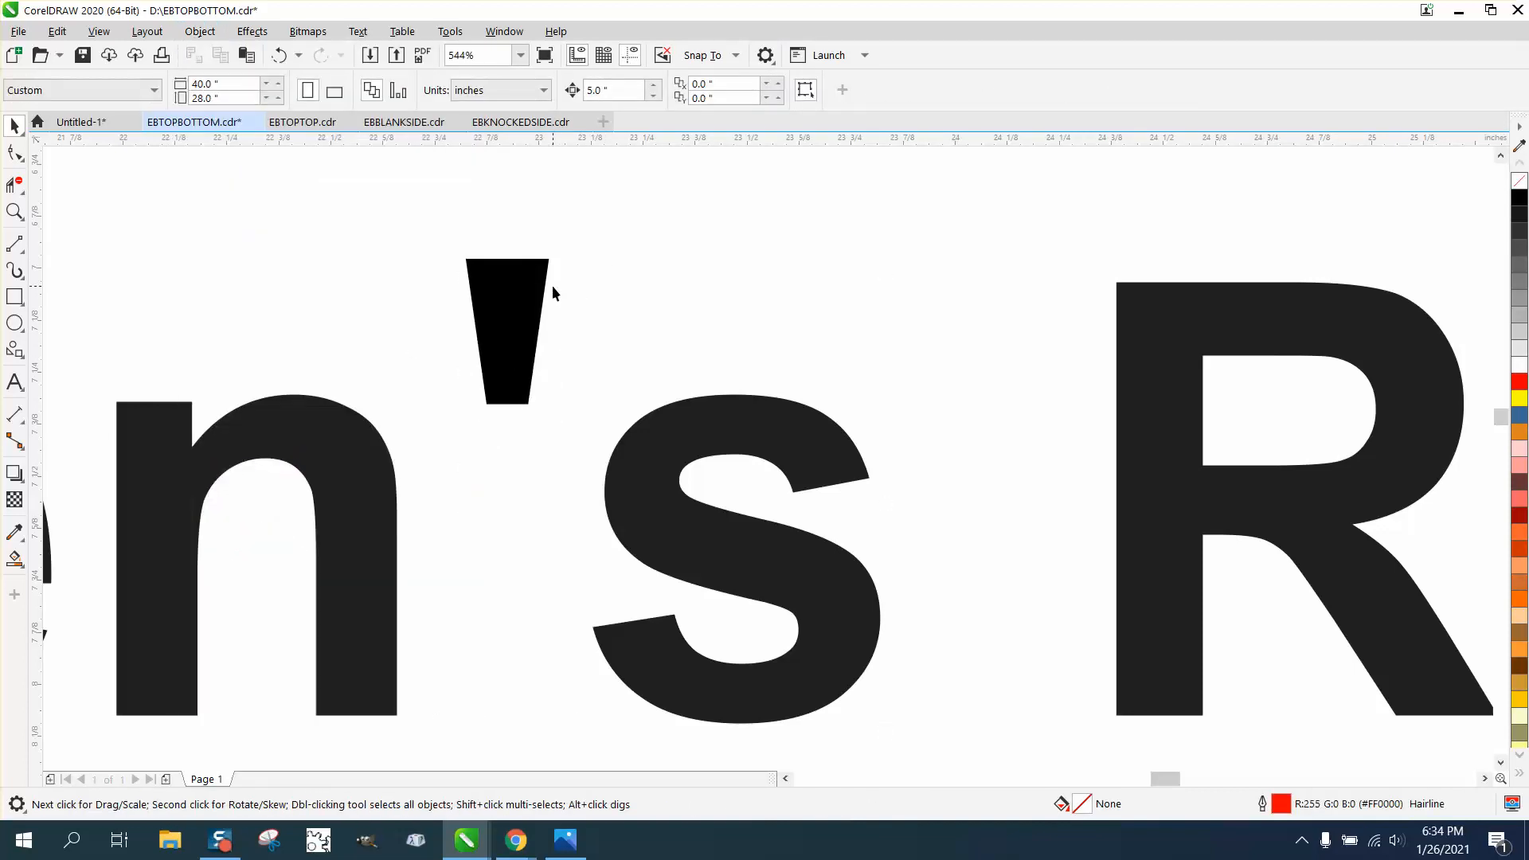
{"action": "scroll", "coordinate": [550, 287], "scroll_direction": "down", "scroll_amount": 5}
{"action": "scroll", "coordinate": [583, 297], "scroll_direction": "down", "scroll_amount": 4}
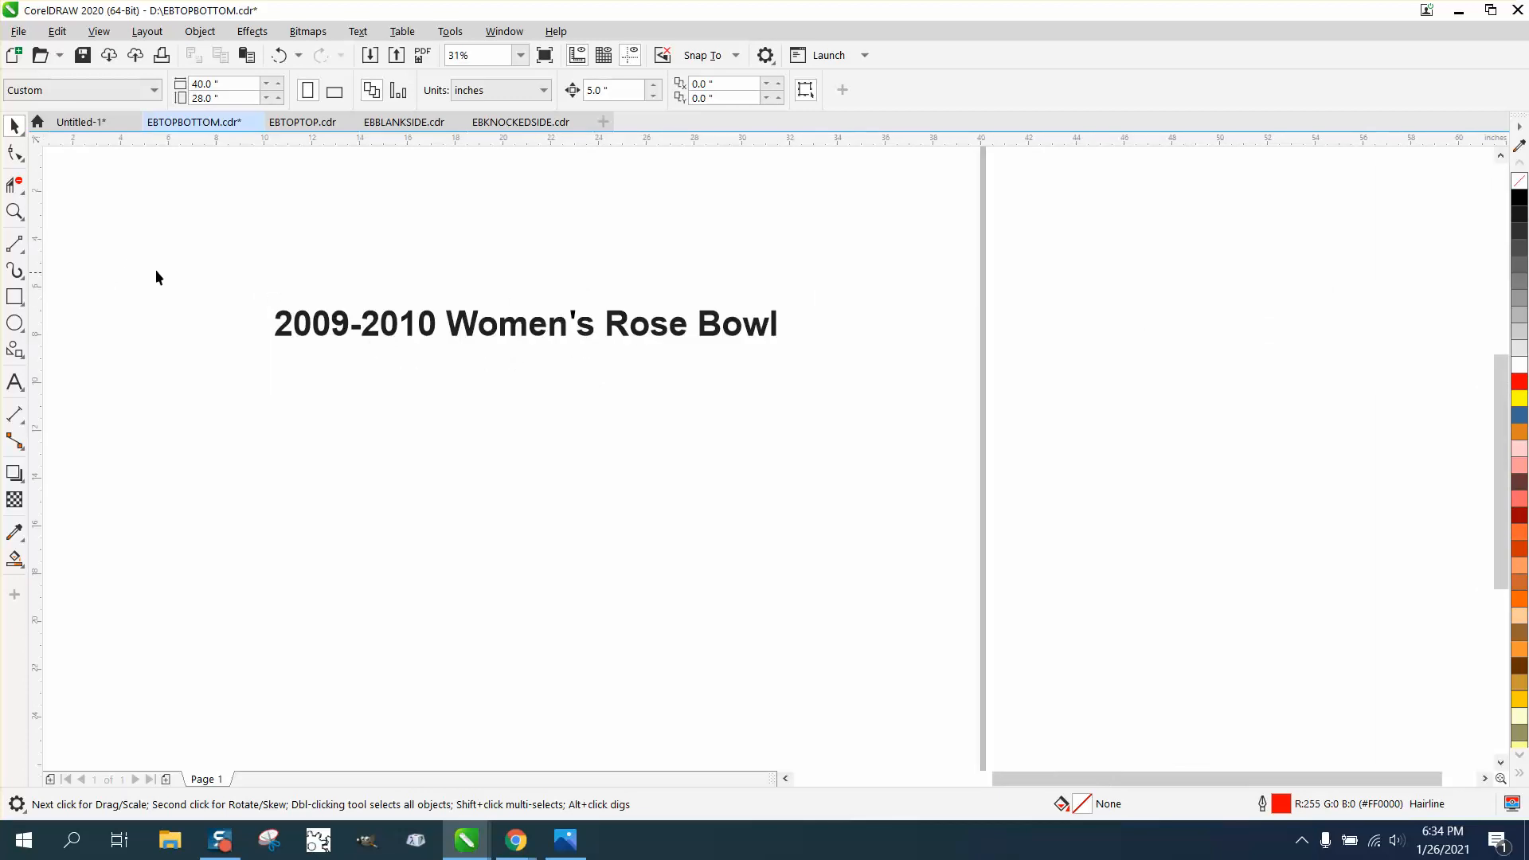
Zoom in to check the wedge apostrophe's nodes, then marquee-select all the title letters
{"action": "key", "text": "z"}
{"action": "left_click_drag", "start_coordinate": [567, 300], "coordinate": [629, 326]}
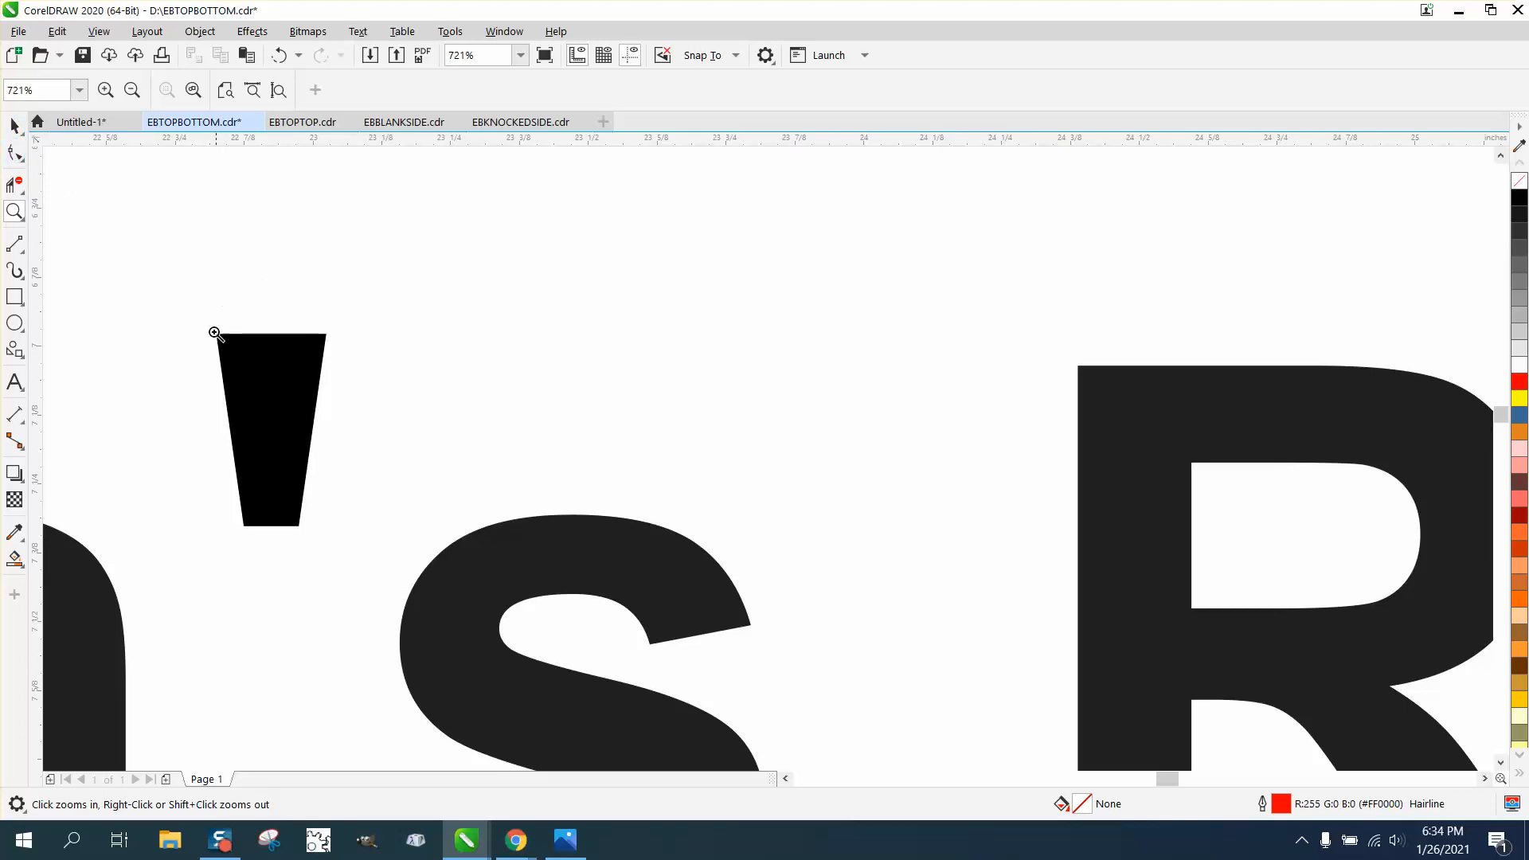
{"action": "left_click", "coordinate": [15, 152]}
{"action": "left_click", "coordinate": [266, 362]}
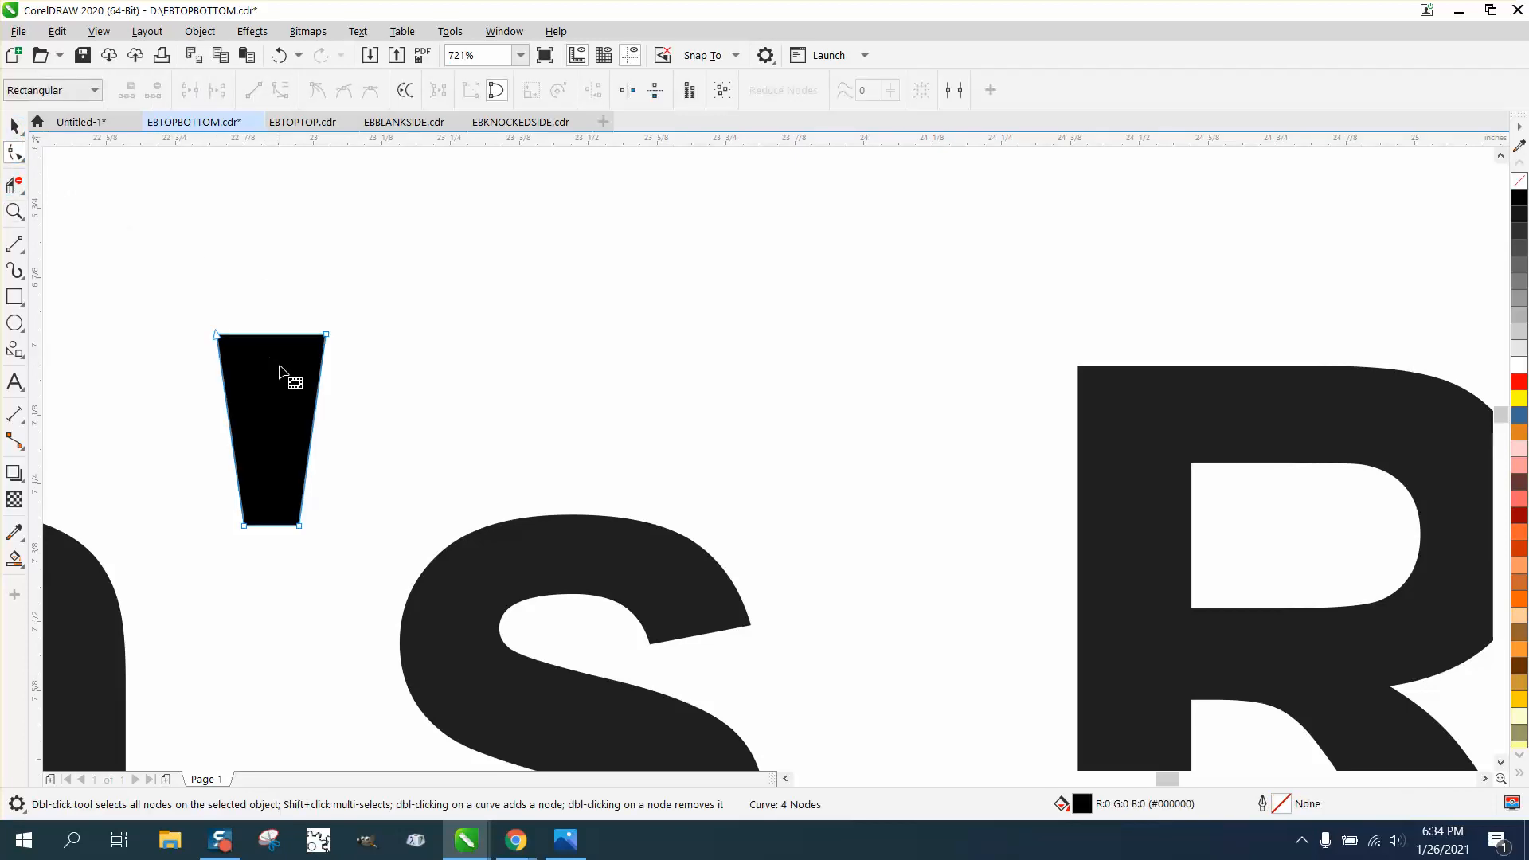
{"action": "scroll", "coordinate": [367, 348], "scroll_direction": "down", "scroll_amount": 7}
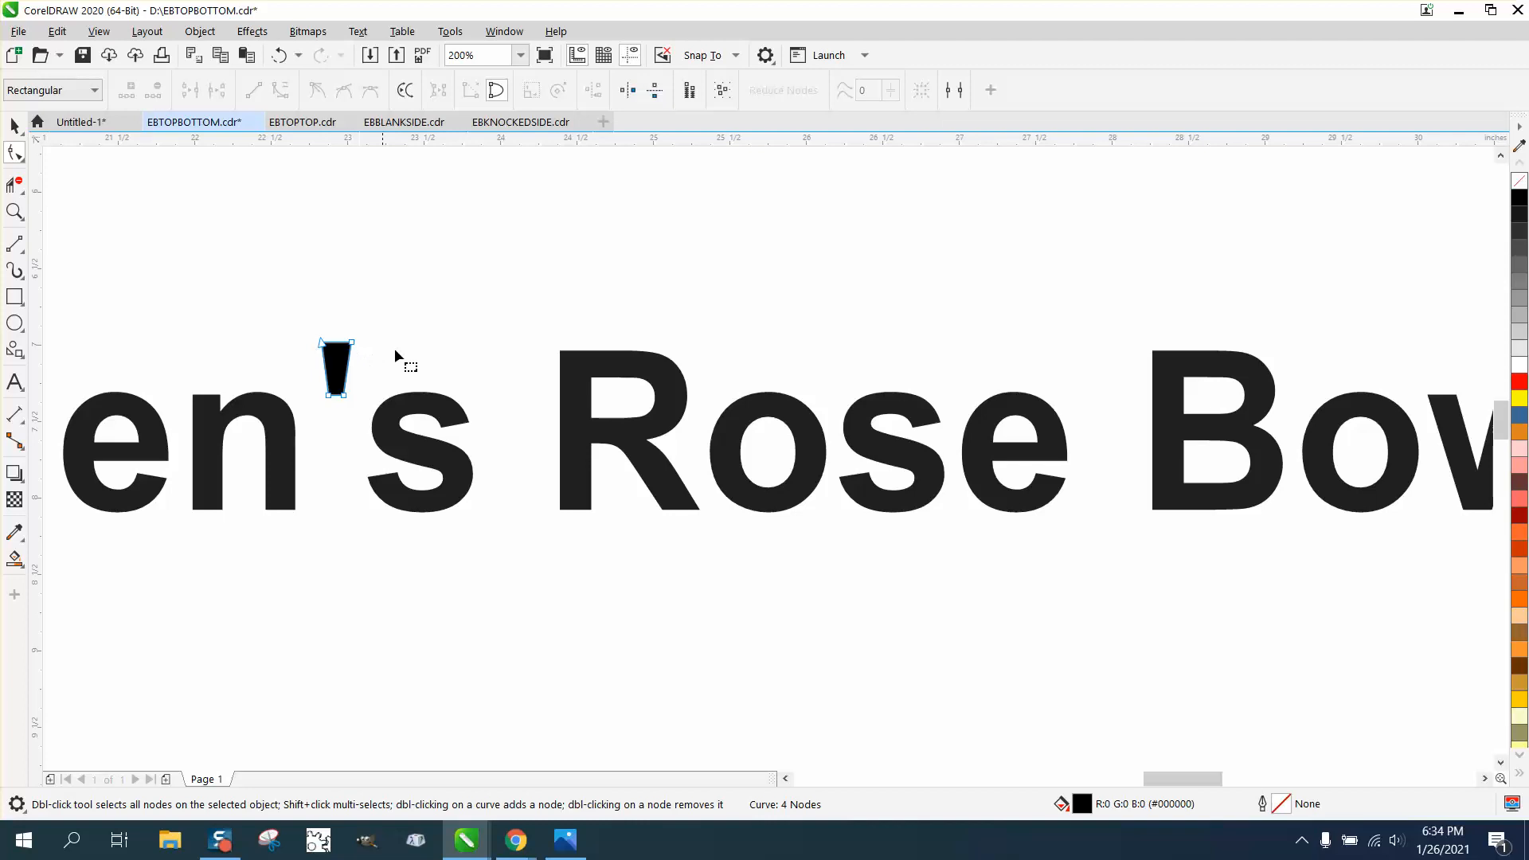
{"action": "scroll", "coordinate": [509, 409], "scroll_direction": "down", "scroll_amount": 2}
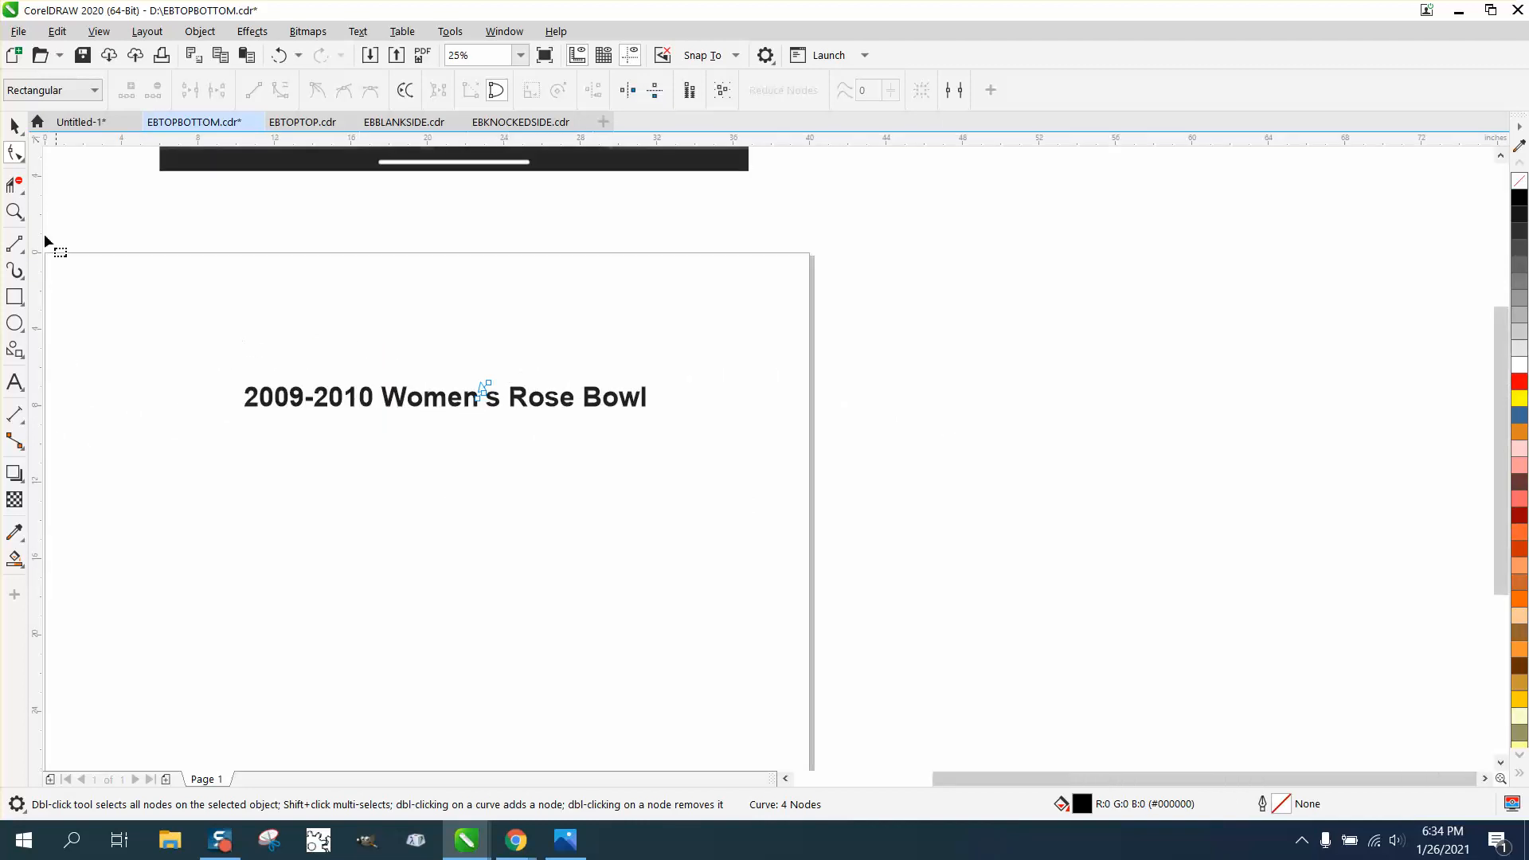
{"action": "left_click", "coordinate": [14, 126]}
{"action": "left_click_drag", "start_coordinate": [212, 347], "coordinate": [723, 505]}
{"action": "left_click", "coordinate": [200, 32]}
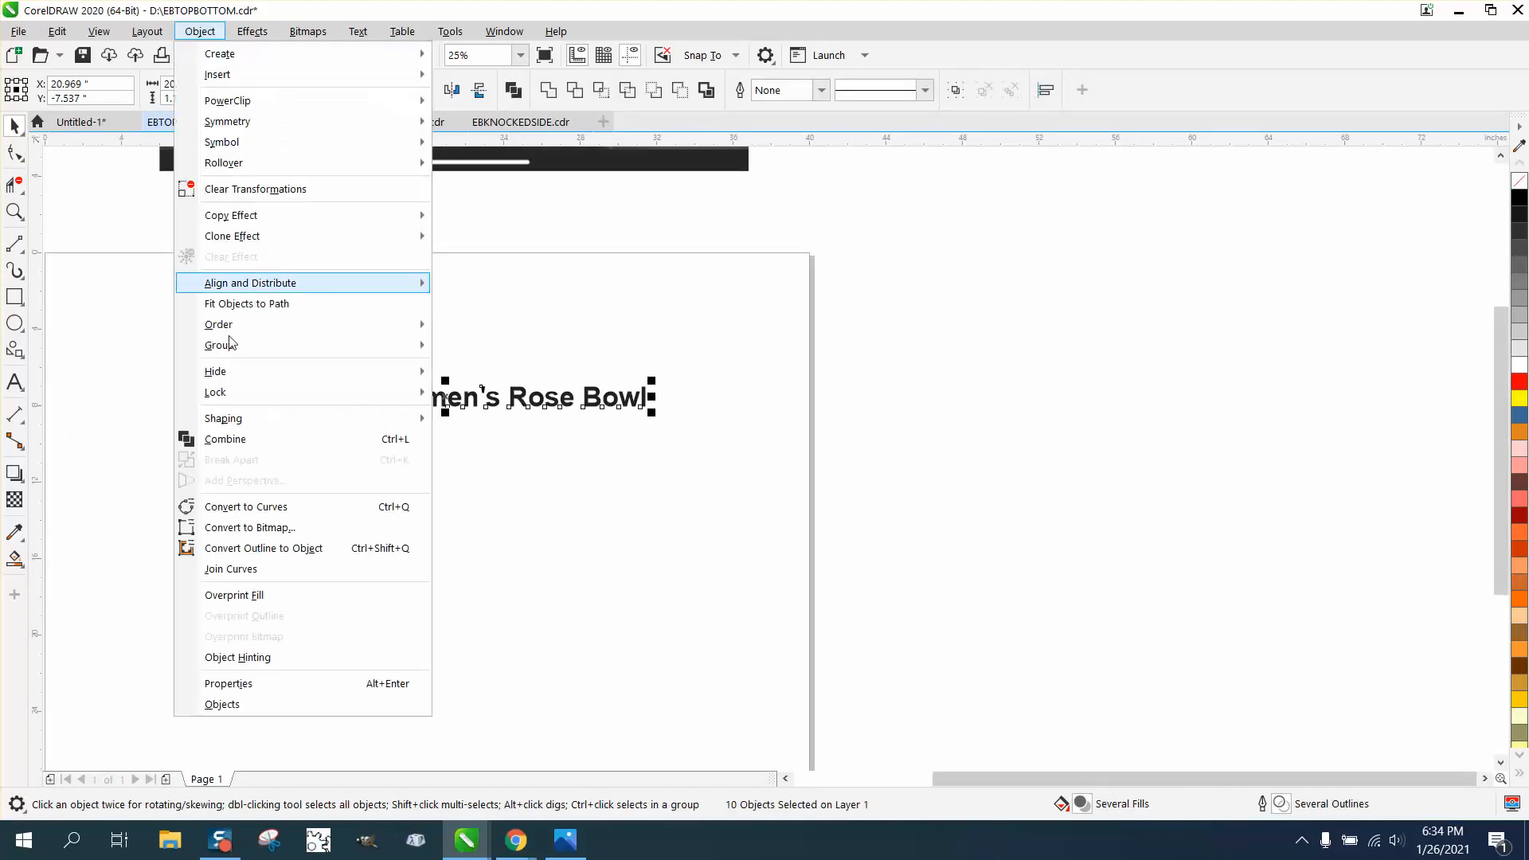
Convert the title letters to curves with no fill and a black hairline outline
{"action": "left_click", "coordinate": [276, 508]}
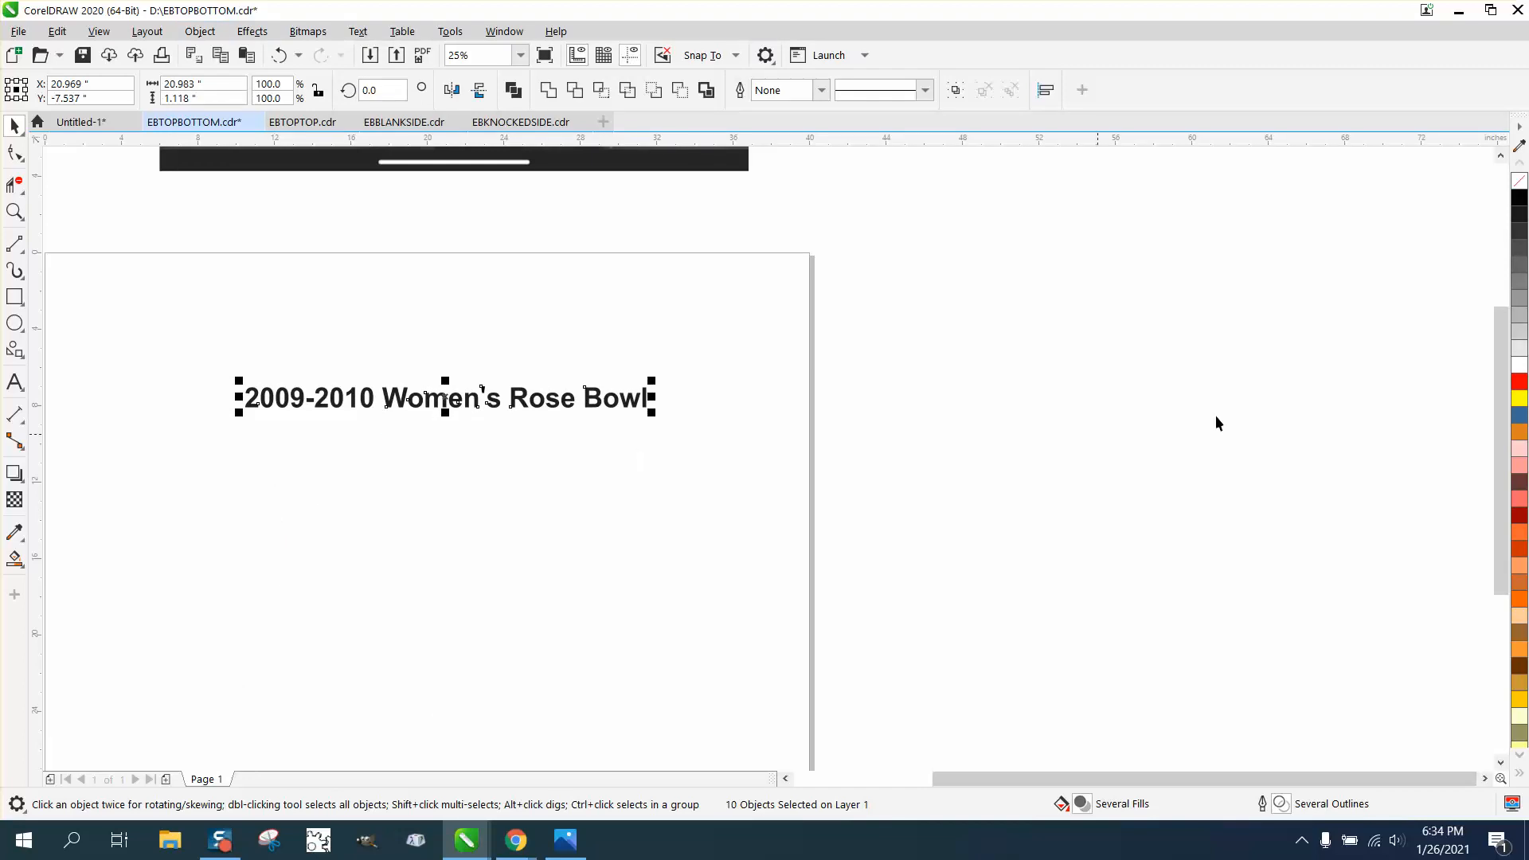
{"action": "left_click", "coordinate": [1519, 181]}
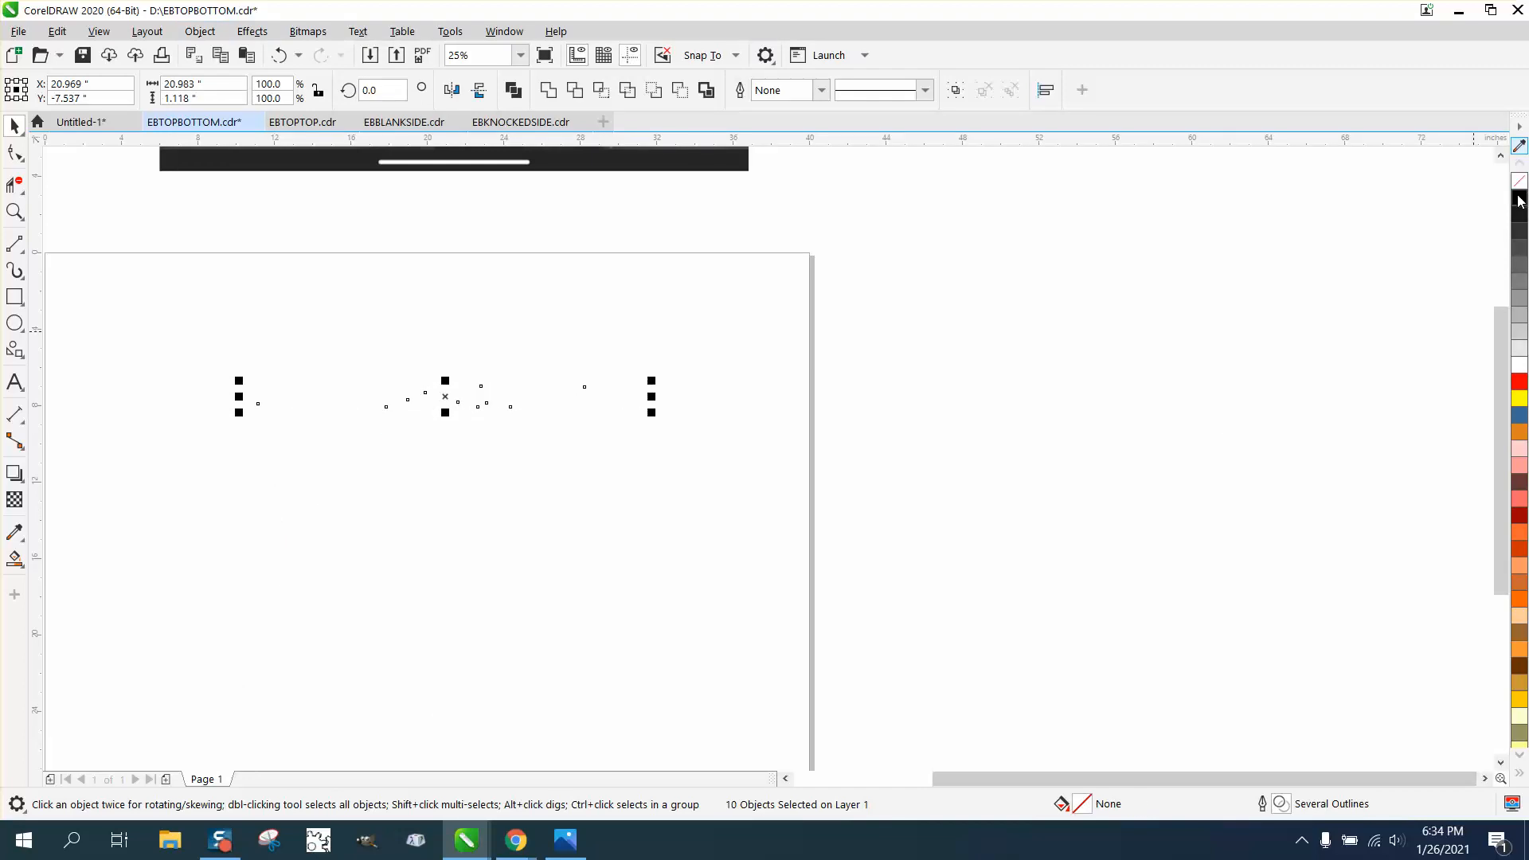
{"action": "right_click", "coordinate": [1519, 205]}
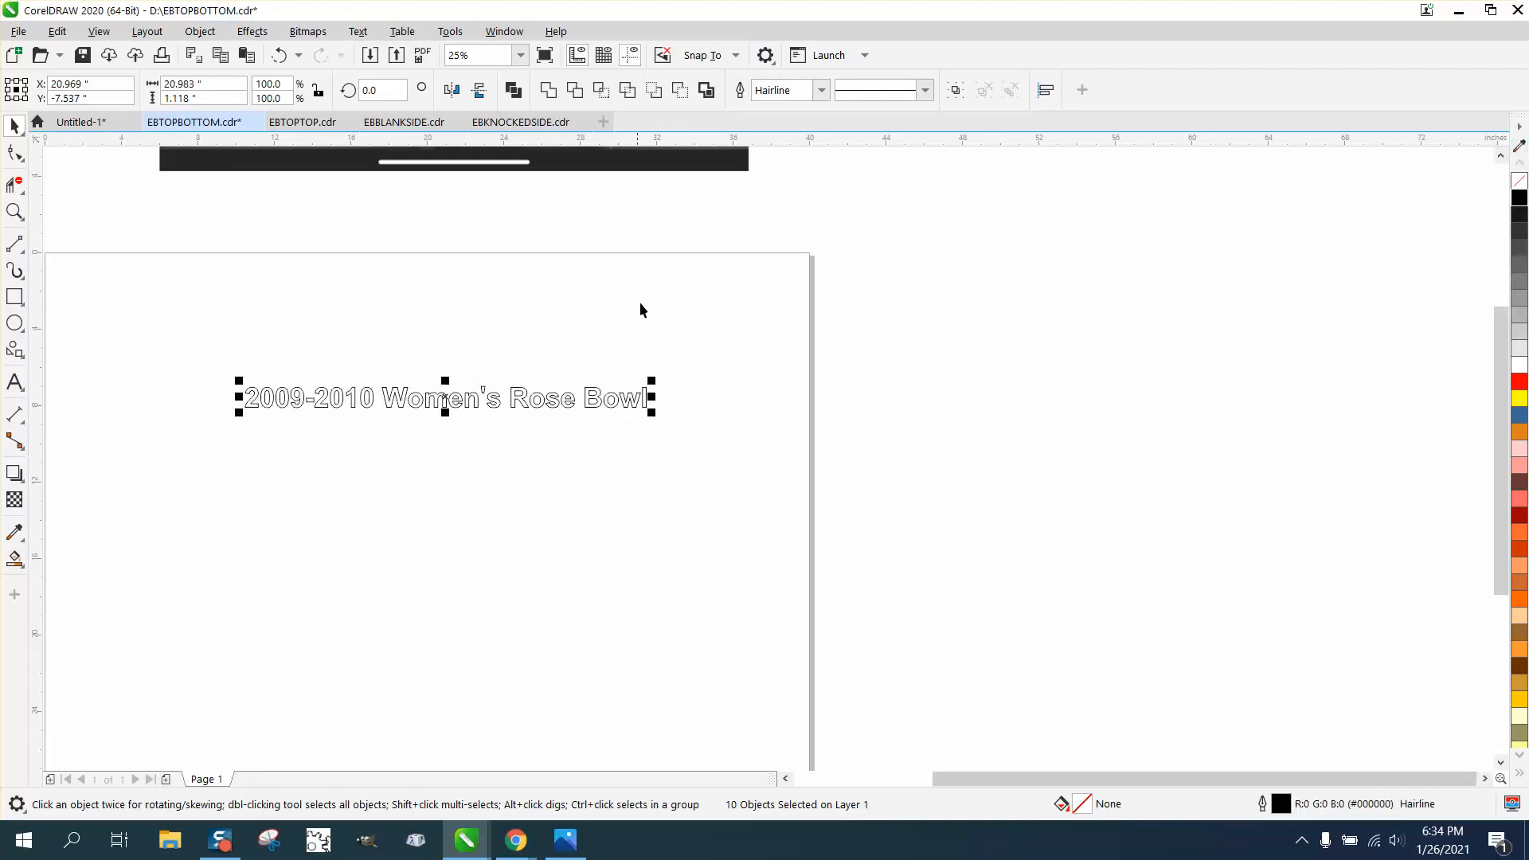
{"action": "left_click", "coordinate": [252, 31]}
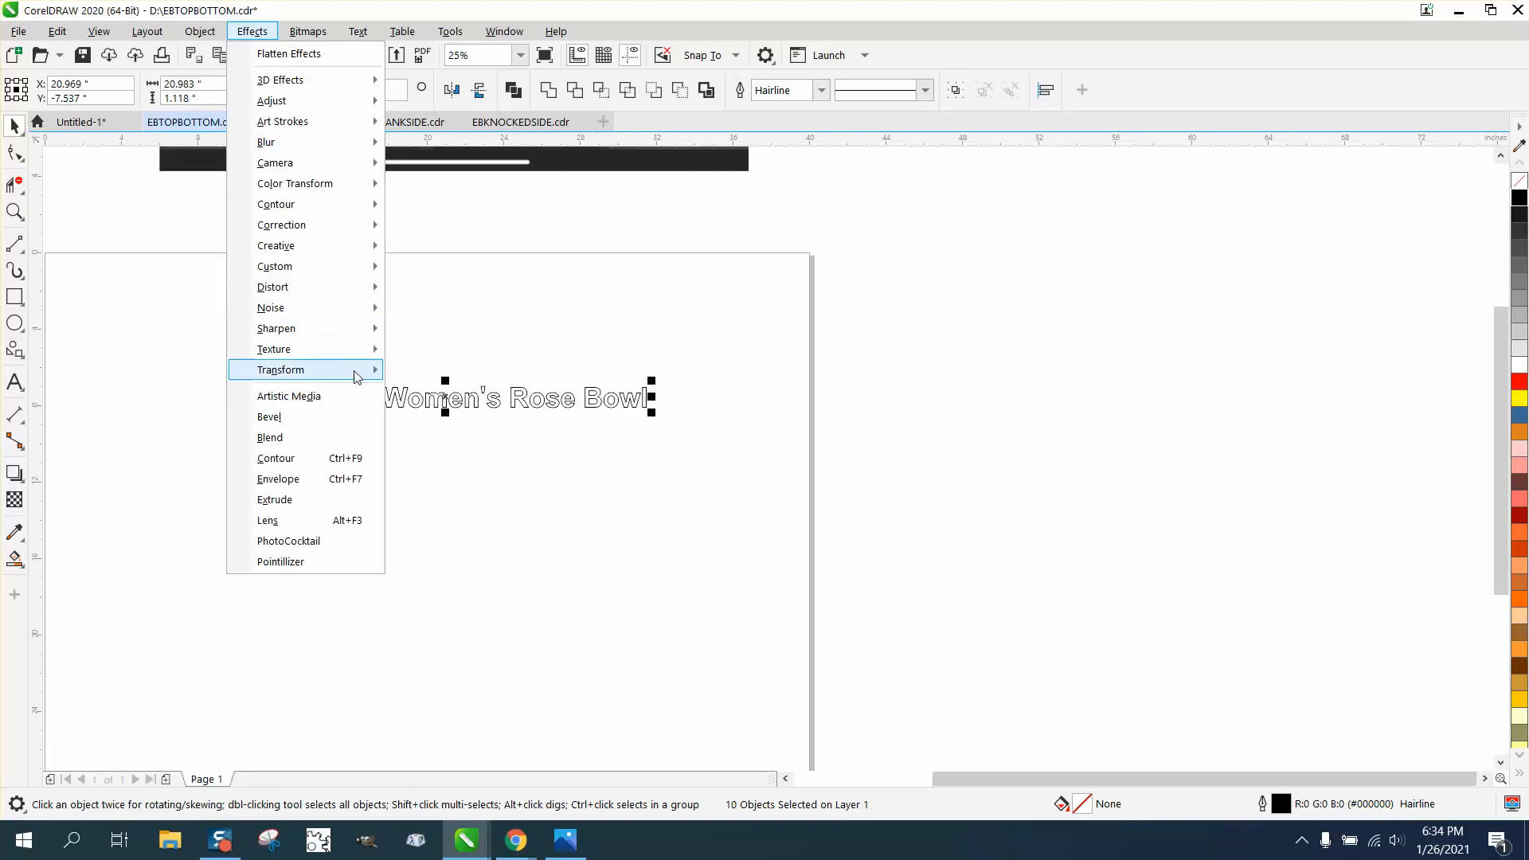
{"action": "left_click", "coordinate": [294, 458]}
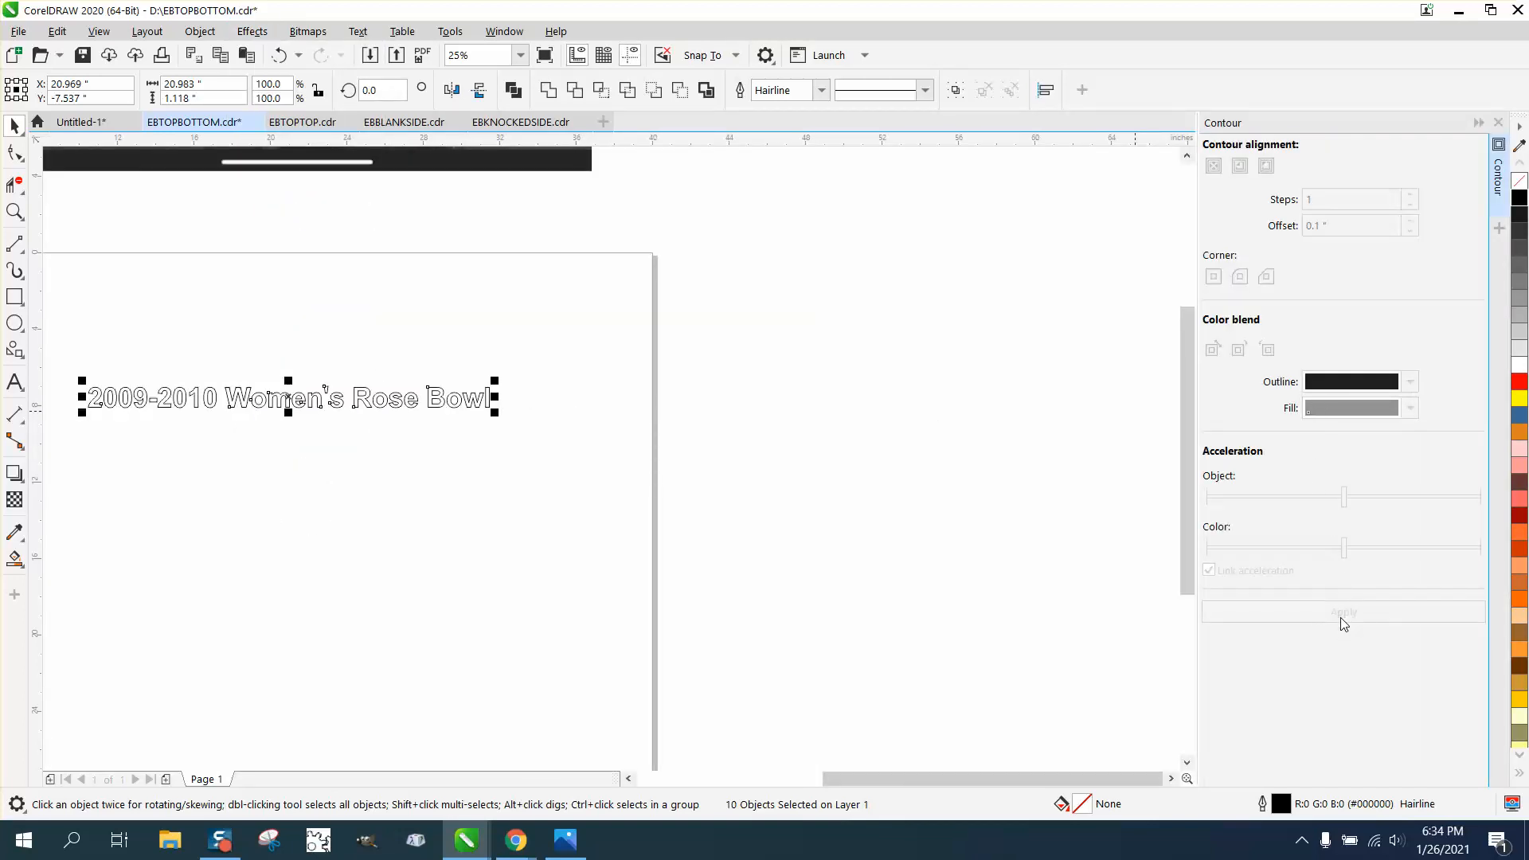
Group all ten title pieces and apply a 1-step, 0.1" offset contour
{"action": "left_click", "coordinate": [272, 388]}
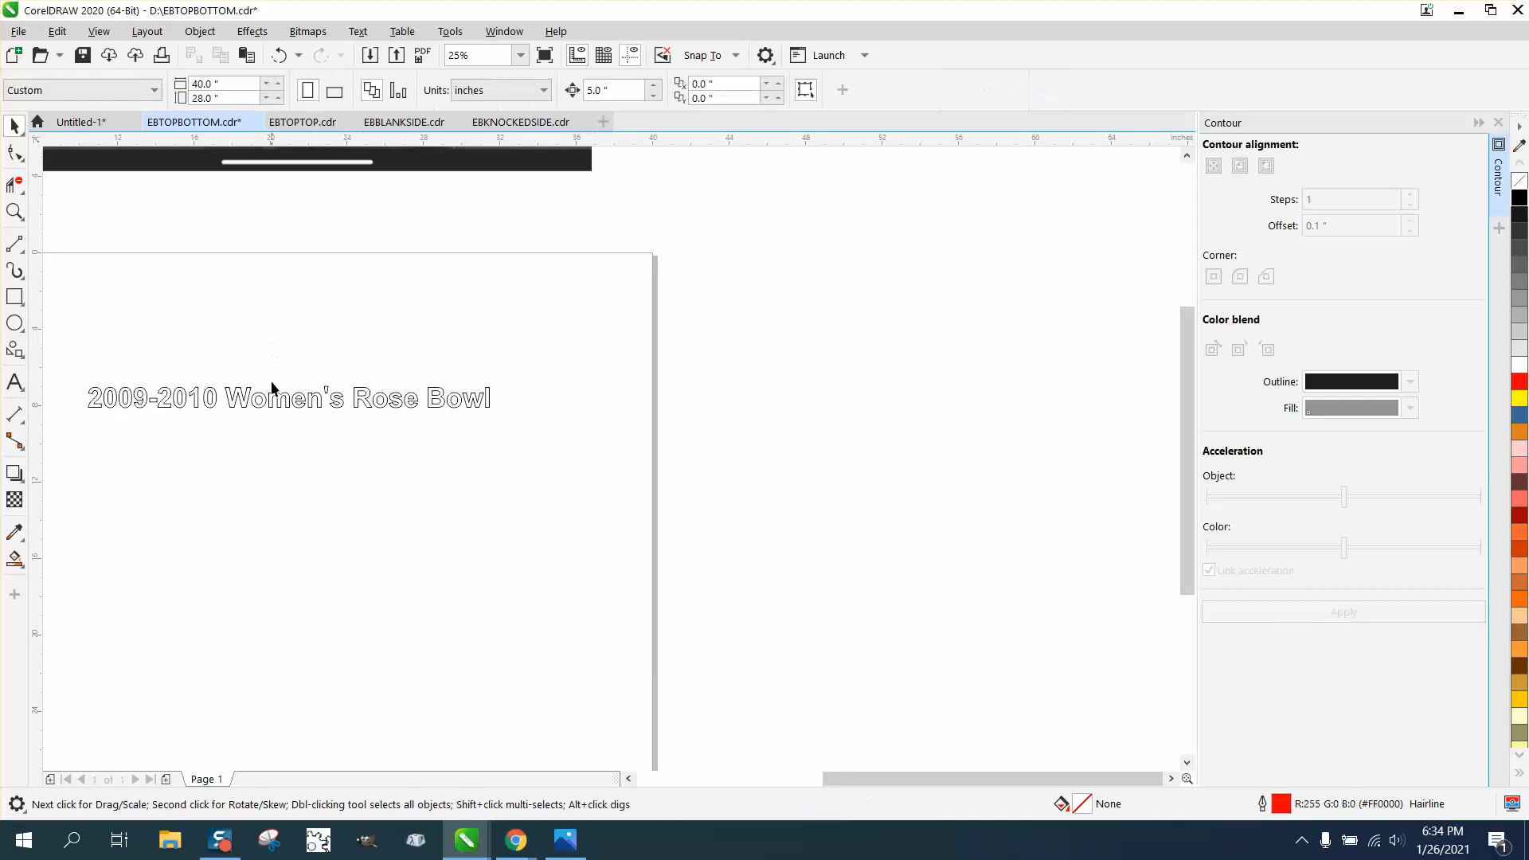
{"action": "left_click", "coordinate": [277, 400]}
{"action": "left_click_drag", "start_coordinate": [82, 355], "coordinate": [169, 415]}
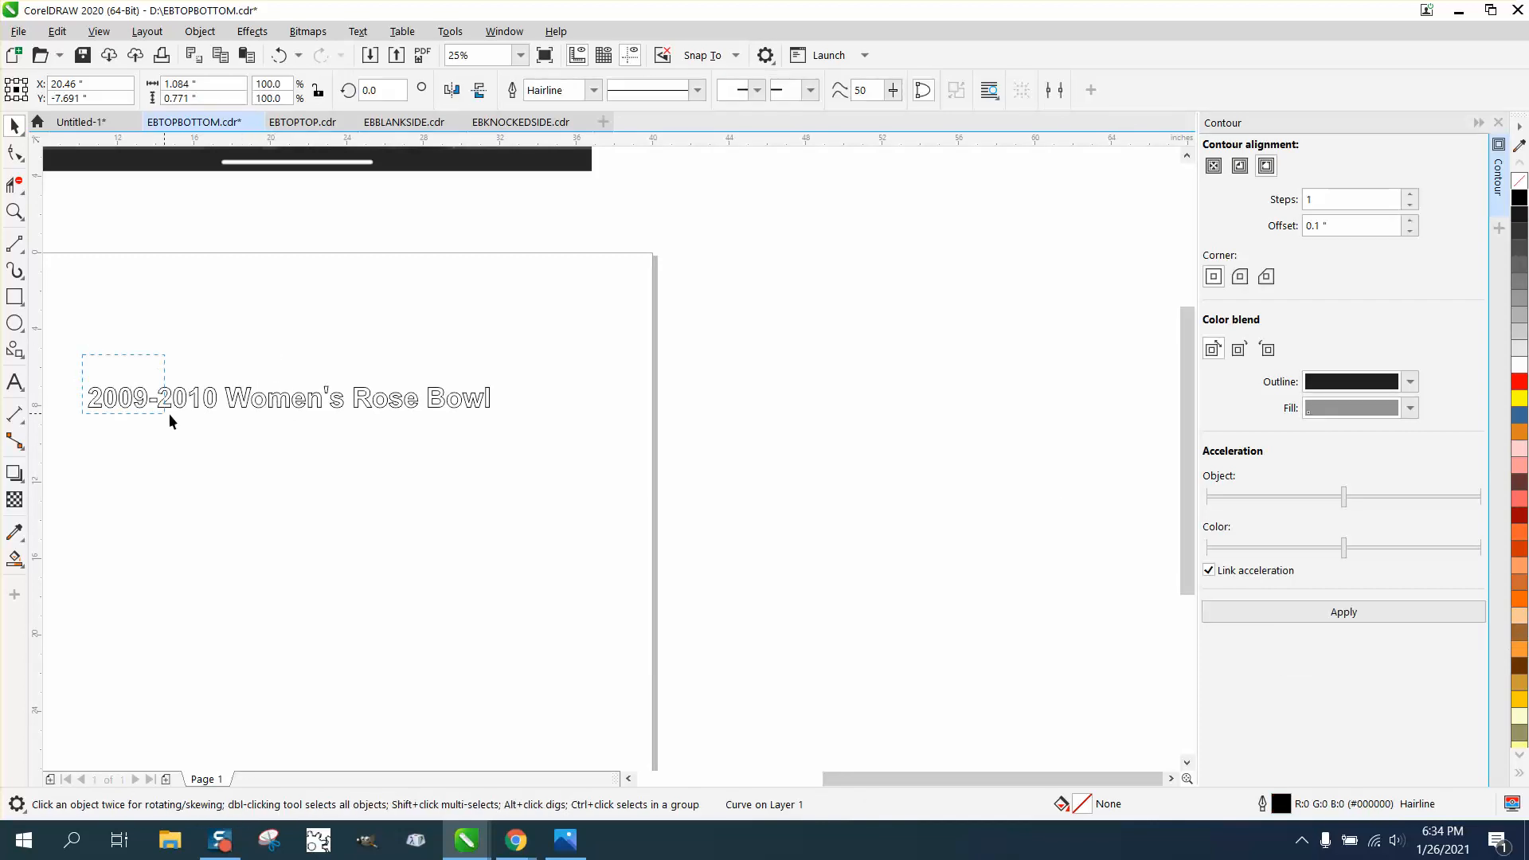
{"action": "left_click_drag", "start_coordinate": [532, 477], "coordinate": [537, 478]}
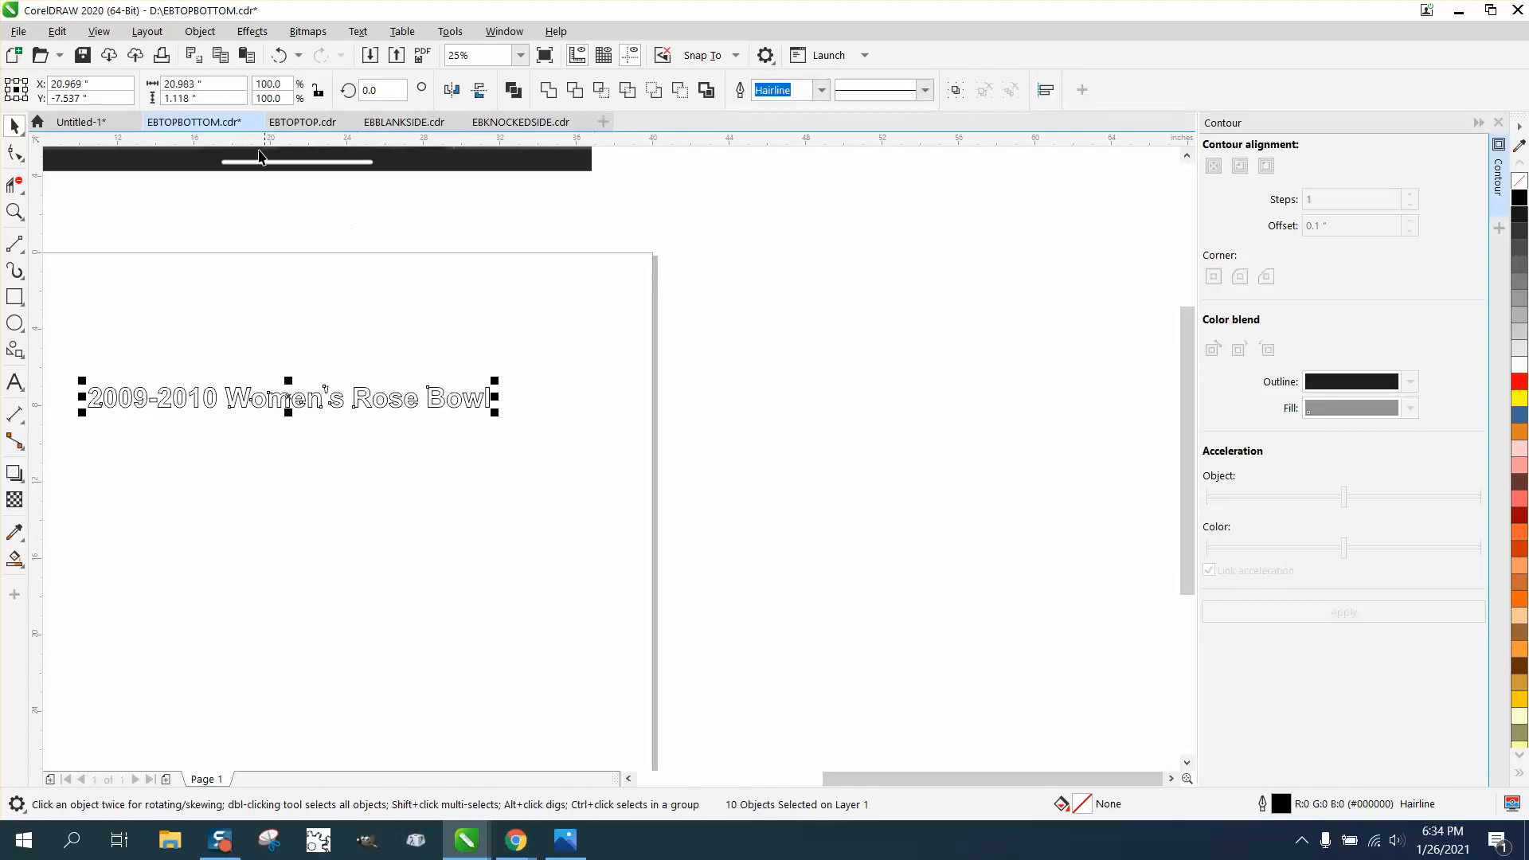
{"action": "left_click", "coordinate": [200, 31]}
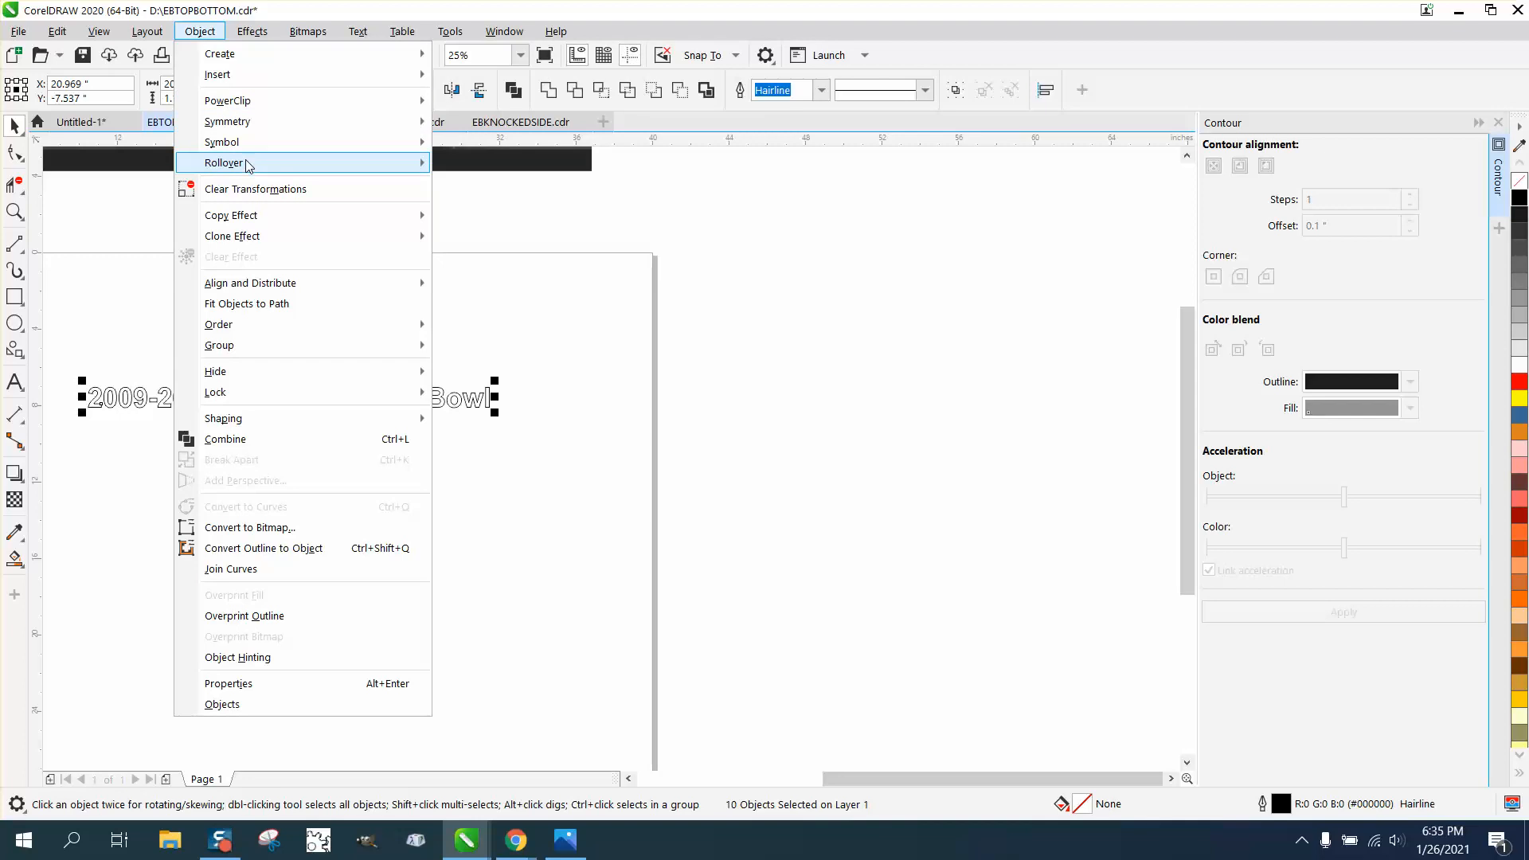
{"action": "mouse_move", "coordinate": [275, 345]}
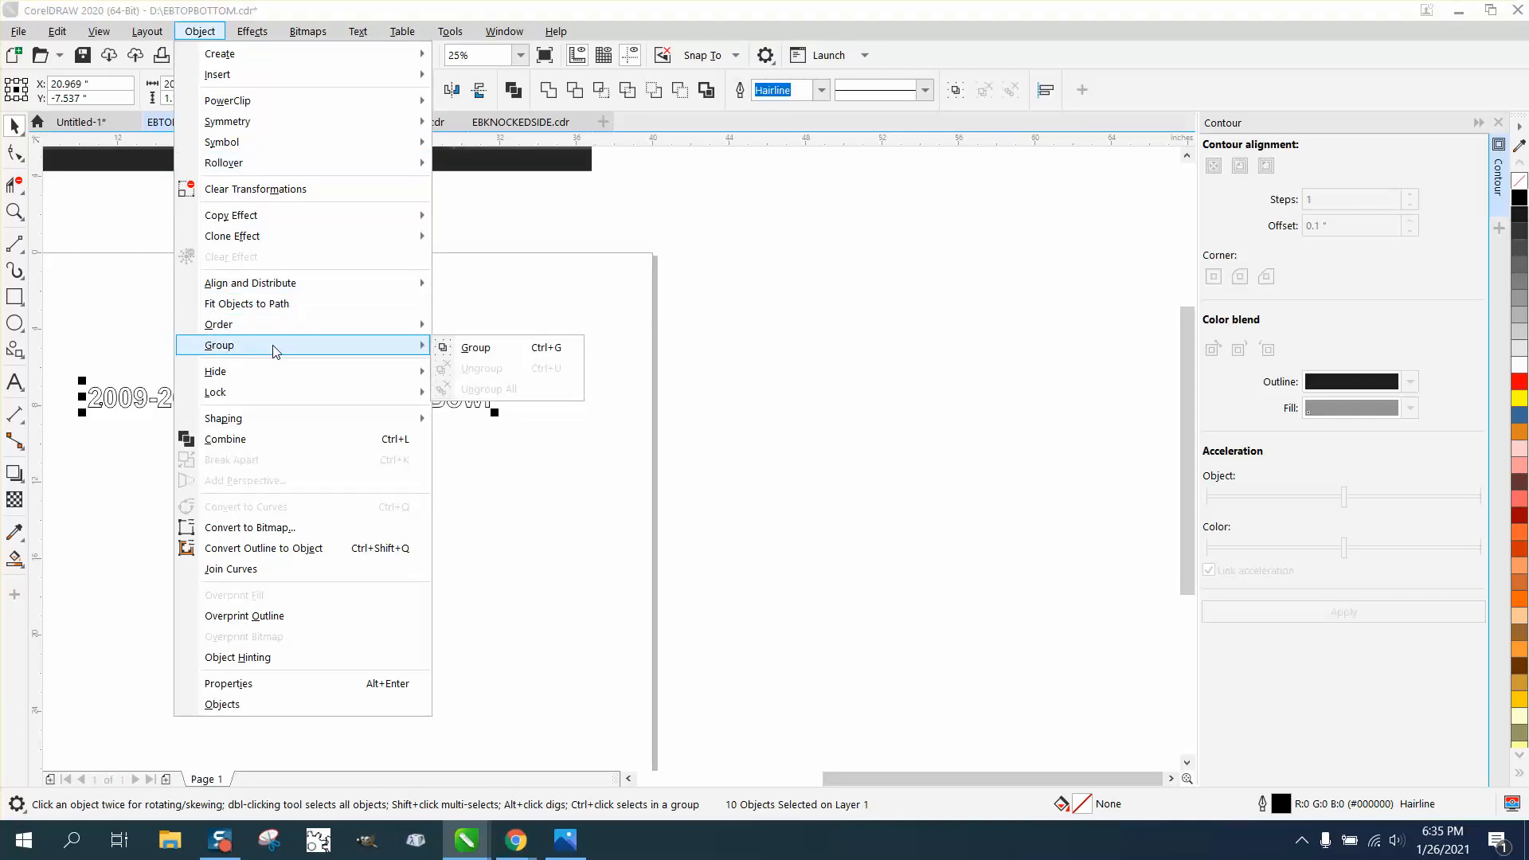
{"action": "left_click", "coordinate": [476, 348]}
{"action": "left_click", "coordinate": [1342, 615]}
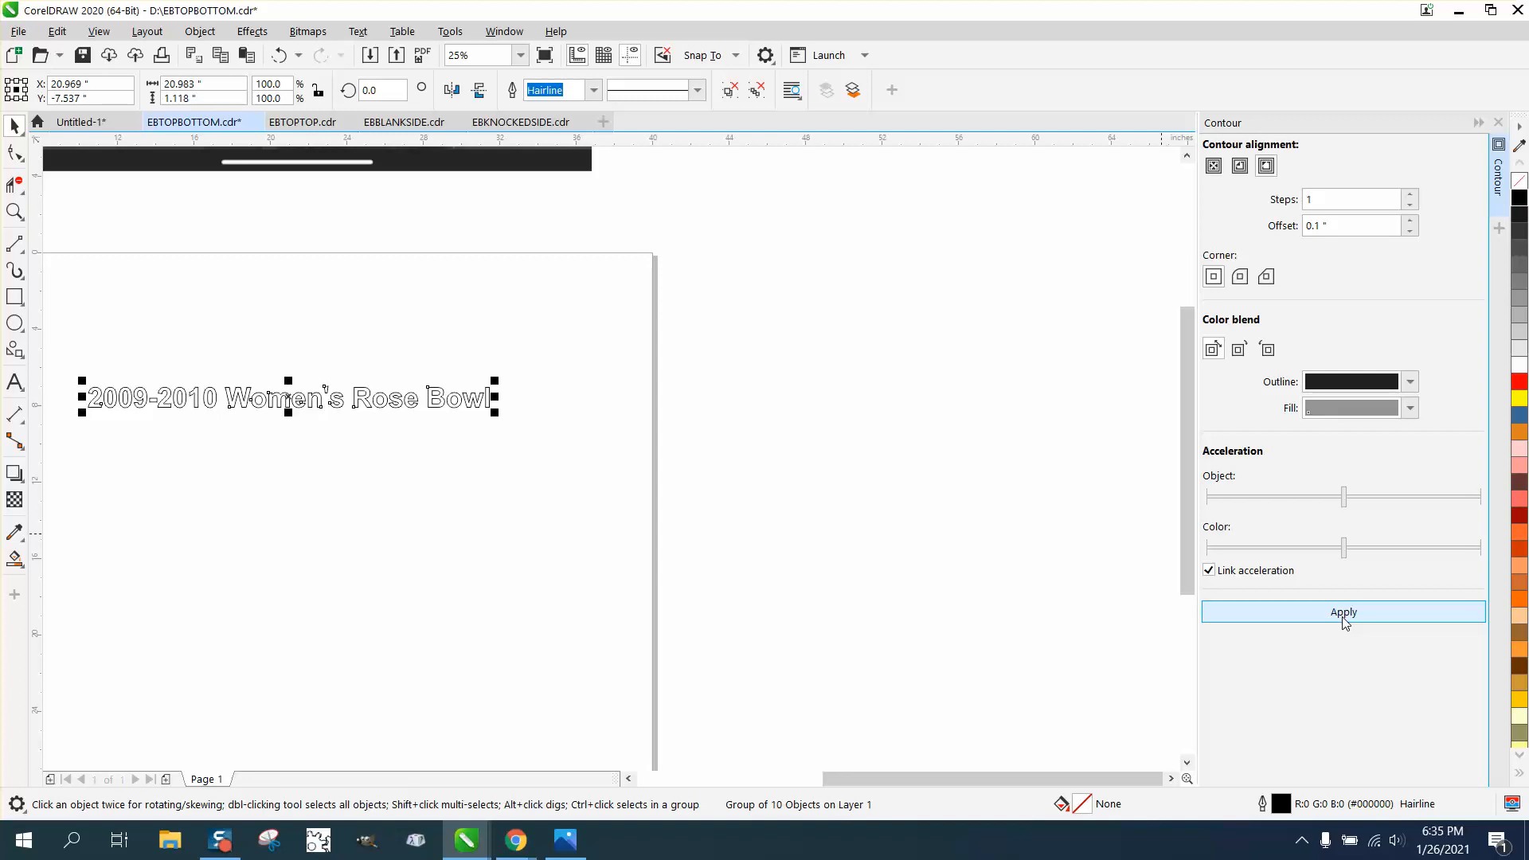
{"action": "left_click", "coordinate": [14, 211]}
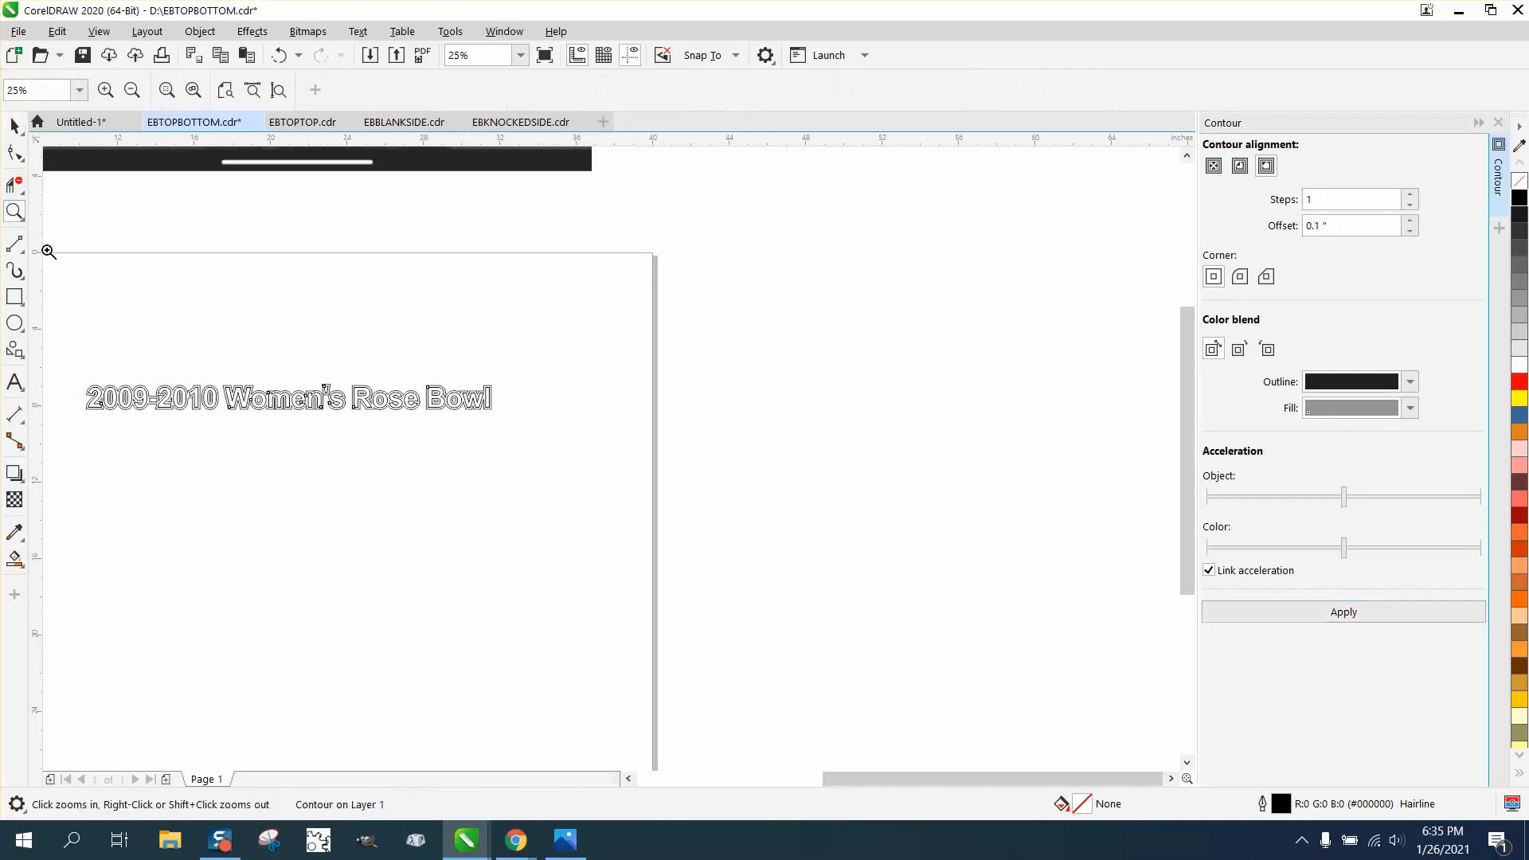
Select the contoured title and use Break Contour Apart, then select the letters group
{"action": "left_click_drag", "start_coordinate": [520, 456], "coordinate": [559, 461]}
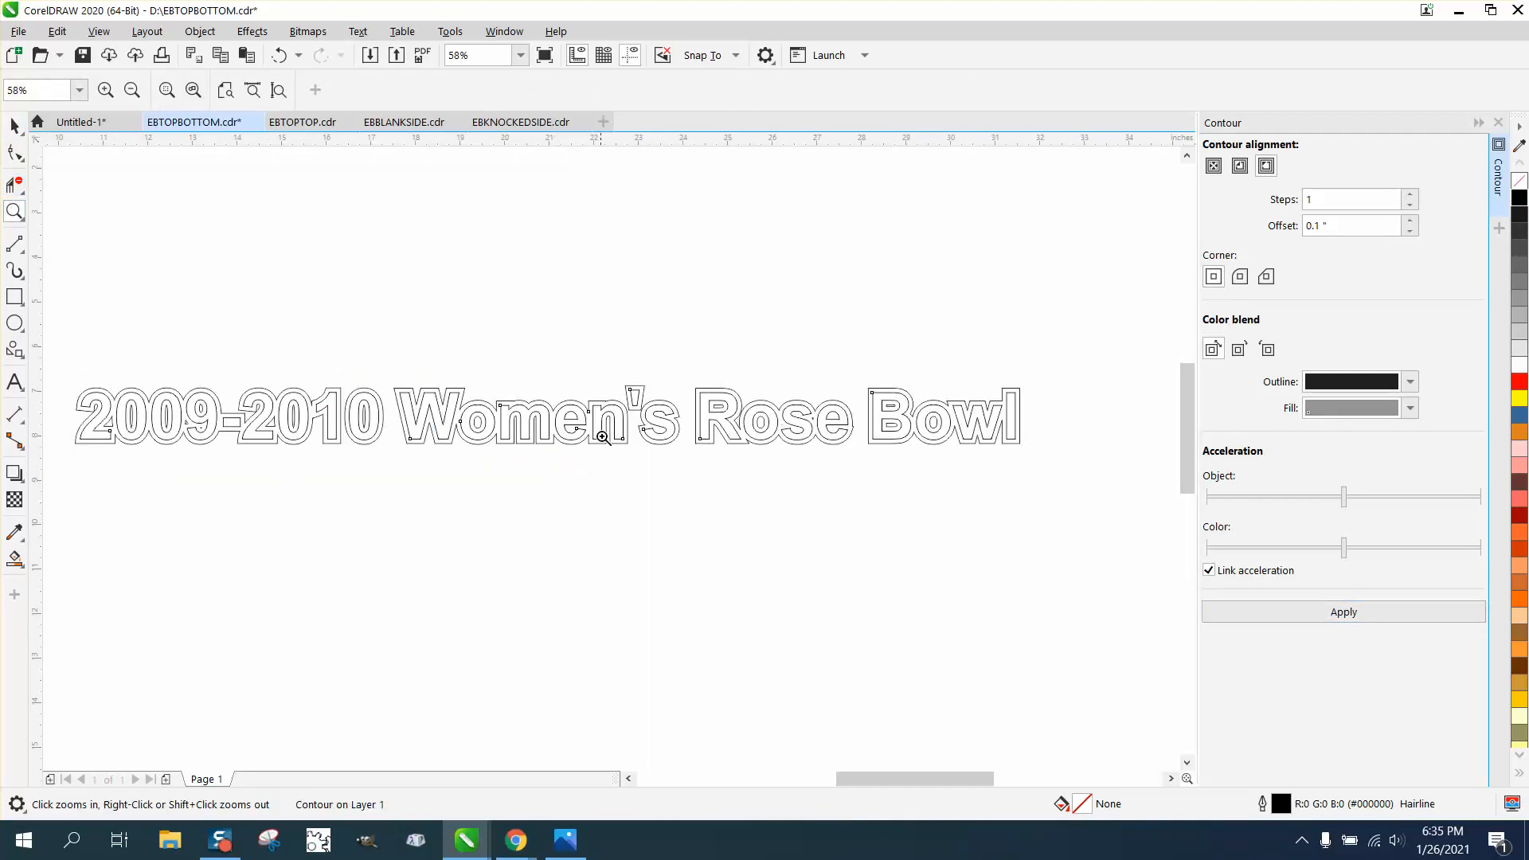
{"action": "left_click", "coordinate": [15, 125]}
{"action": "left_click", "coordinate": [299, 328]}
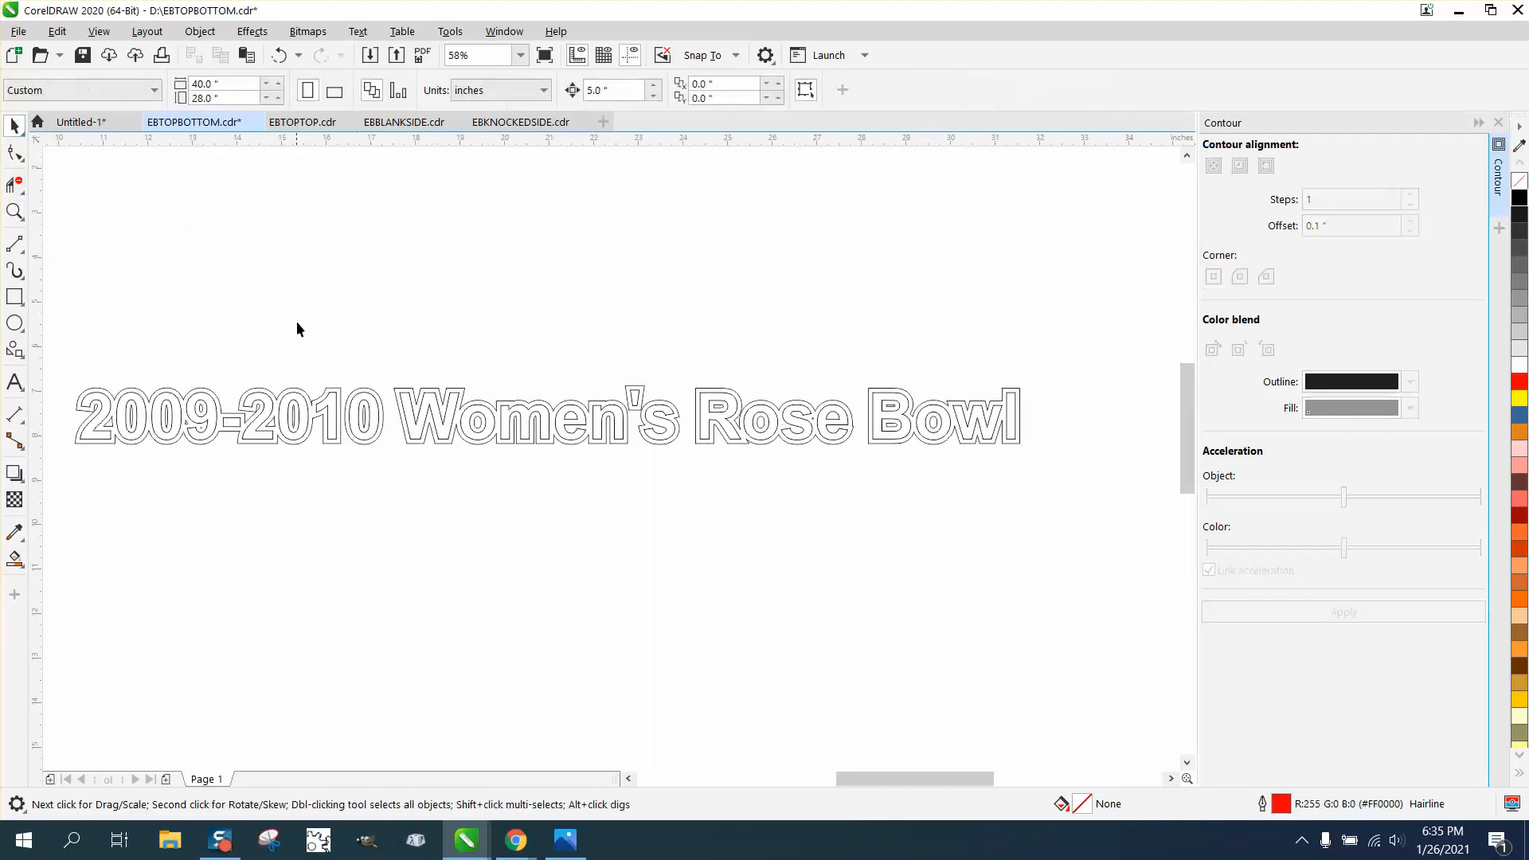
{"action": "scroll", "coordinate": [143, 331], "scroll_direction": "down", "scroll_amount": 1}
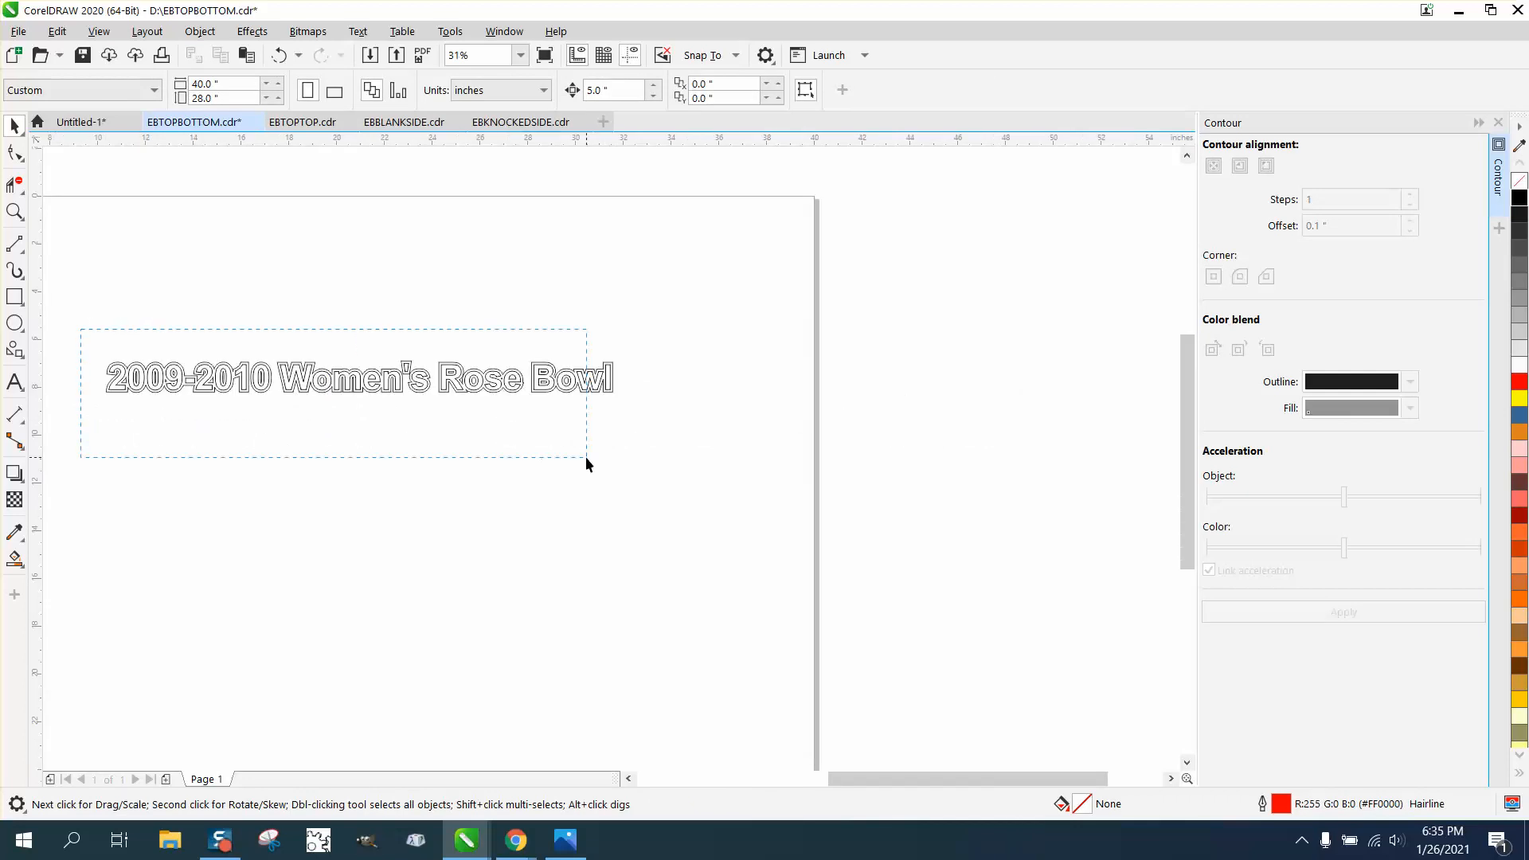
{"action": "left_click_drag", "start_coordinate": [585, 456], "coordinate": [637, 457]}
{"action": "left_click", "coordinate": [200, 31]}
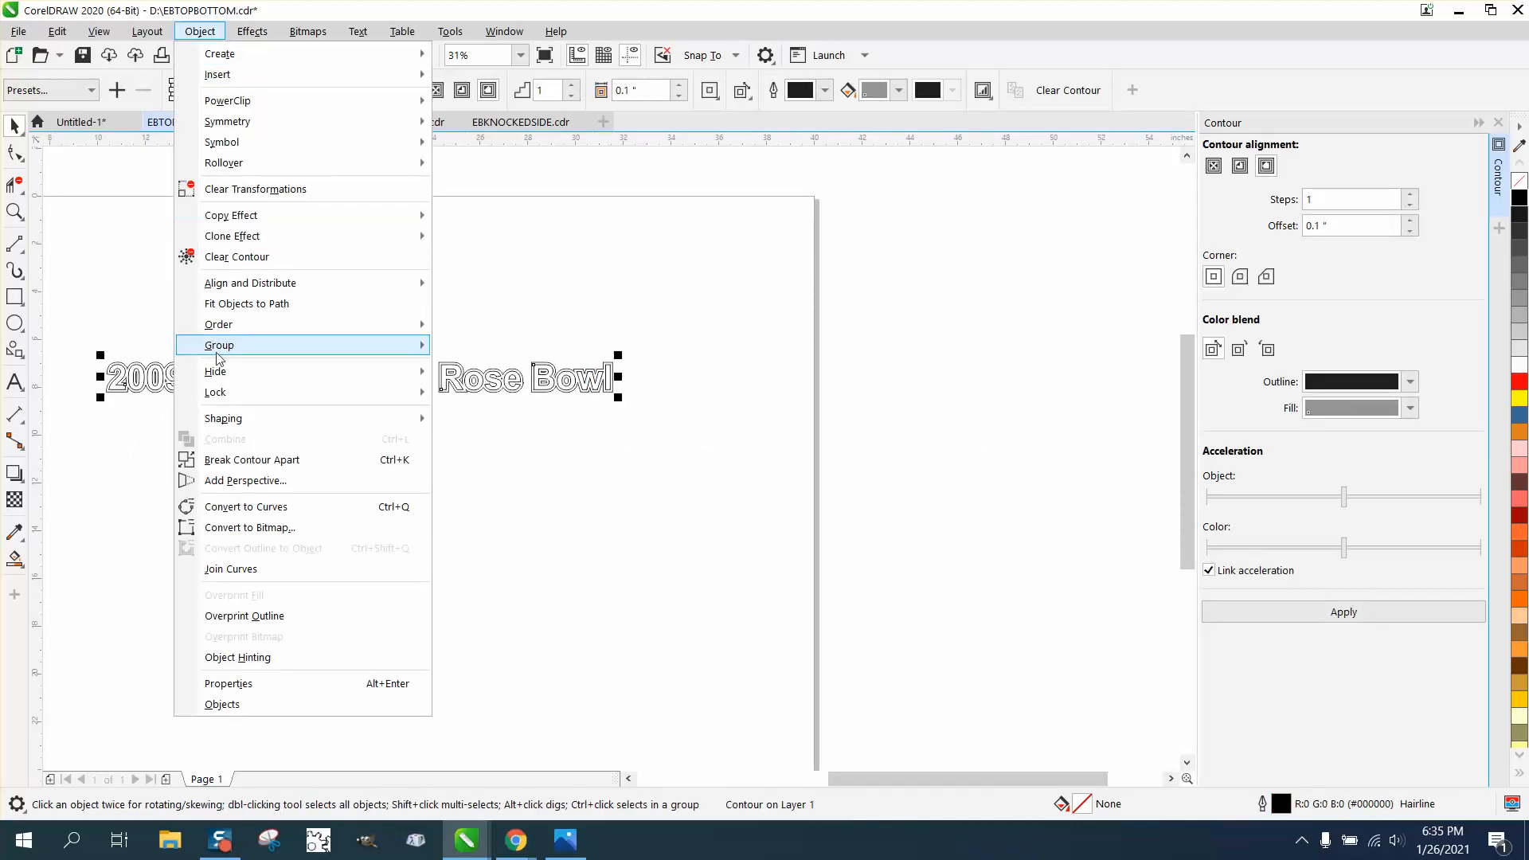
{"action": "left_click", "coordinate": [238, 460]}
{"action": "left_click", "coordinate": [332, 398]}
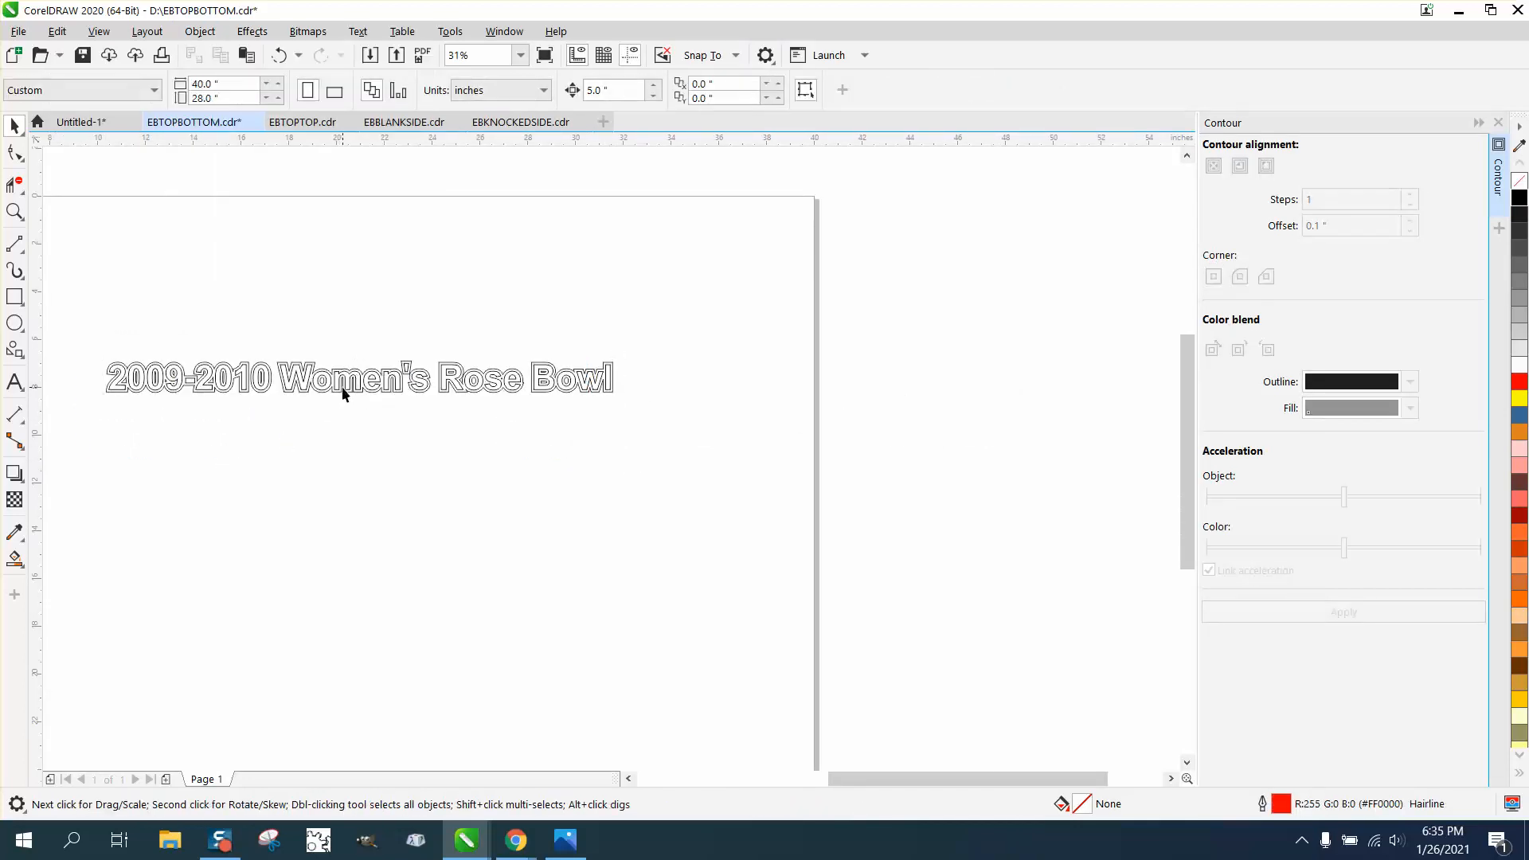
{"action": "left_click", "coordinate": [348, 383]}
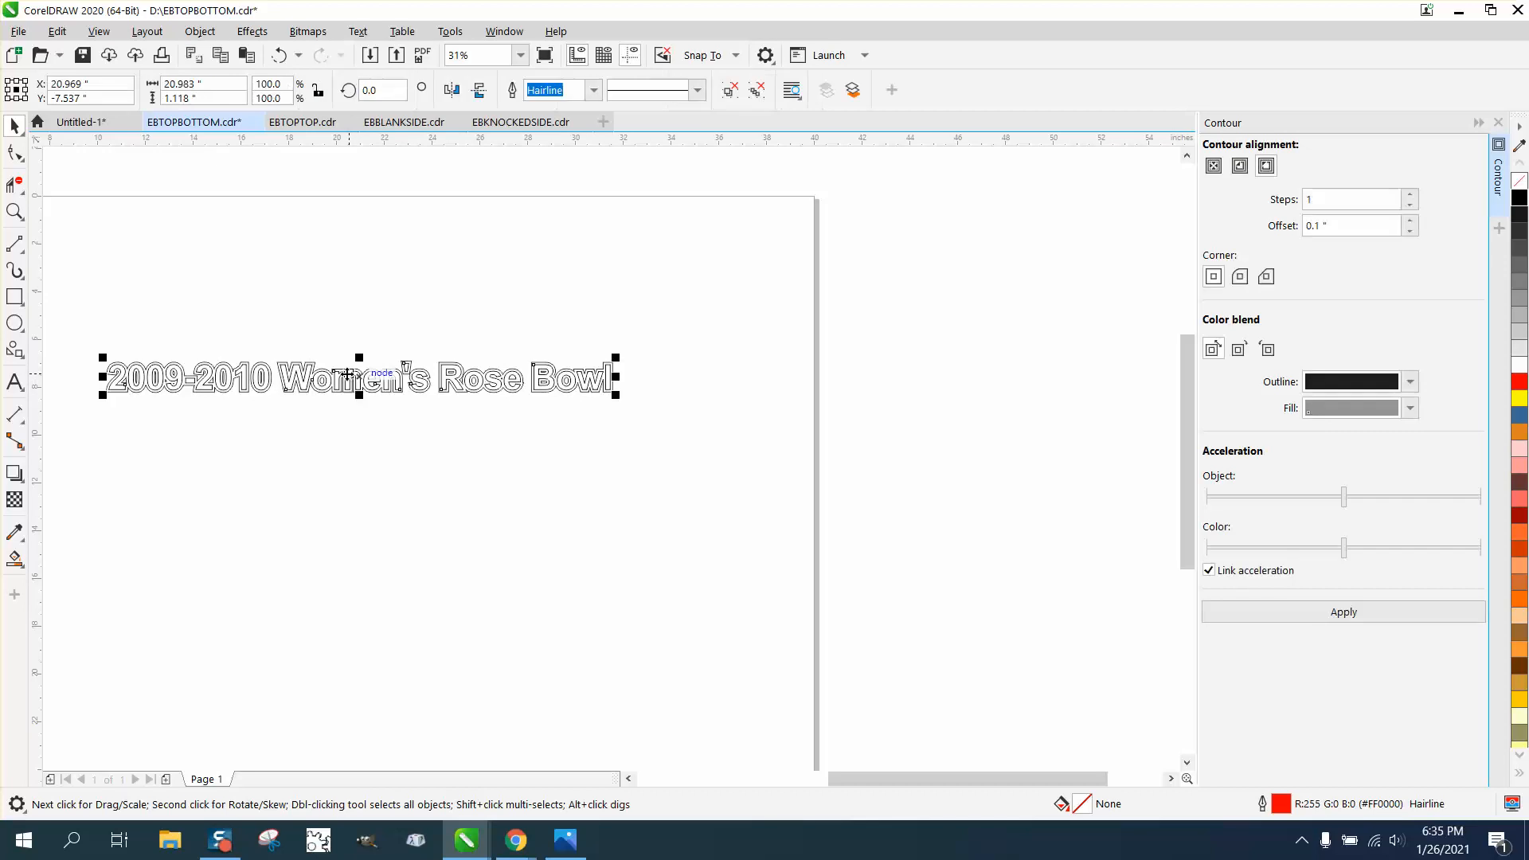
Give the title letters a black fill with no outline and return them onto the contour
{"action": "key", "text": "Down"}
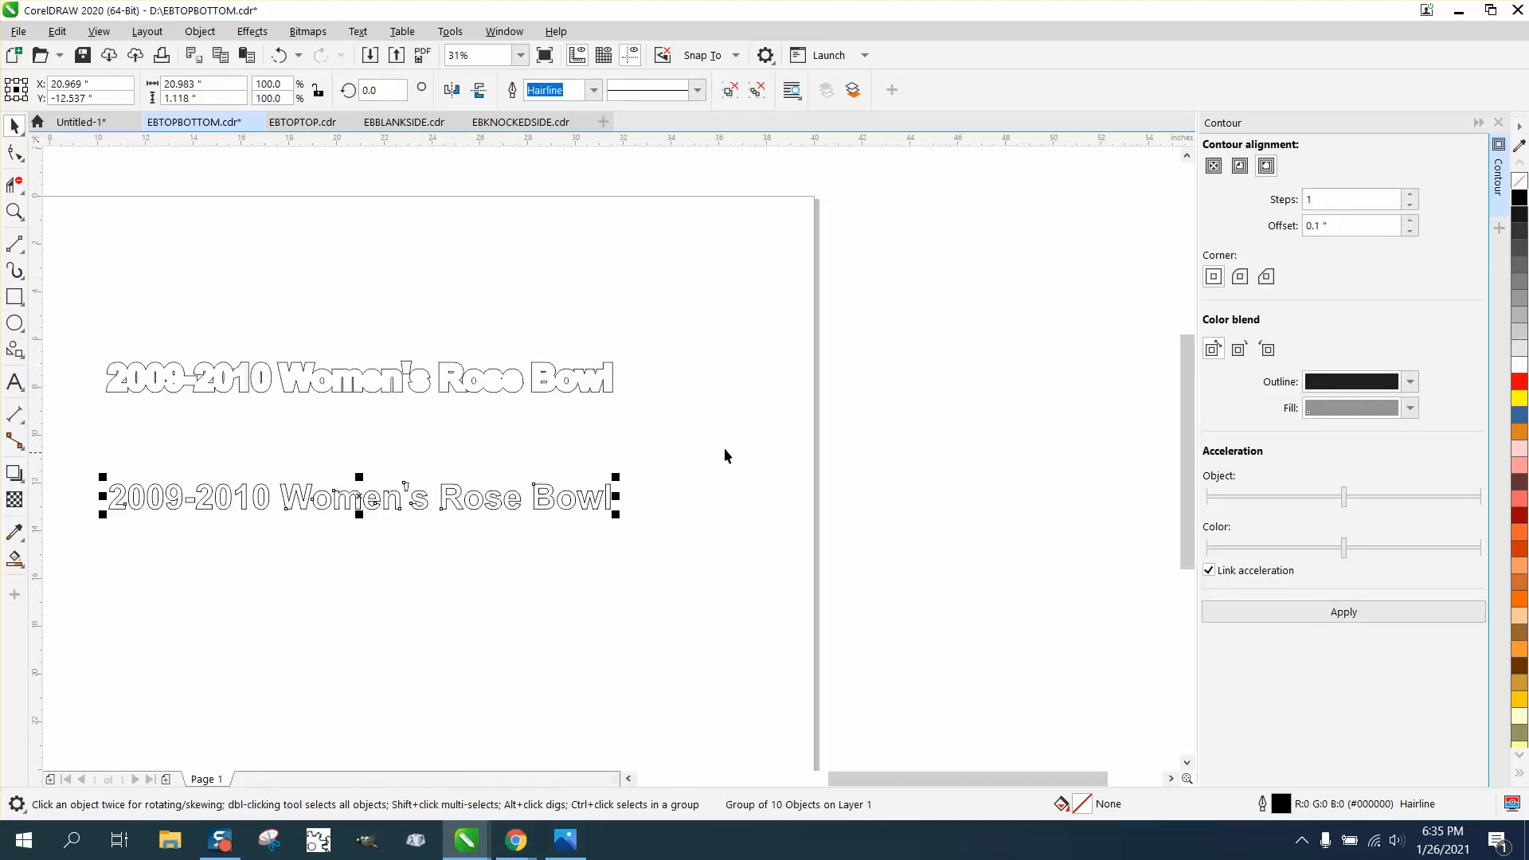
{"action": "left_click", "coordinate": [1520, 196]}
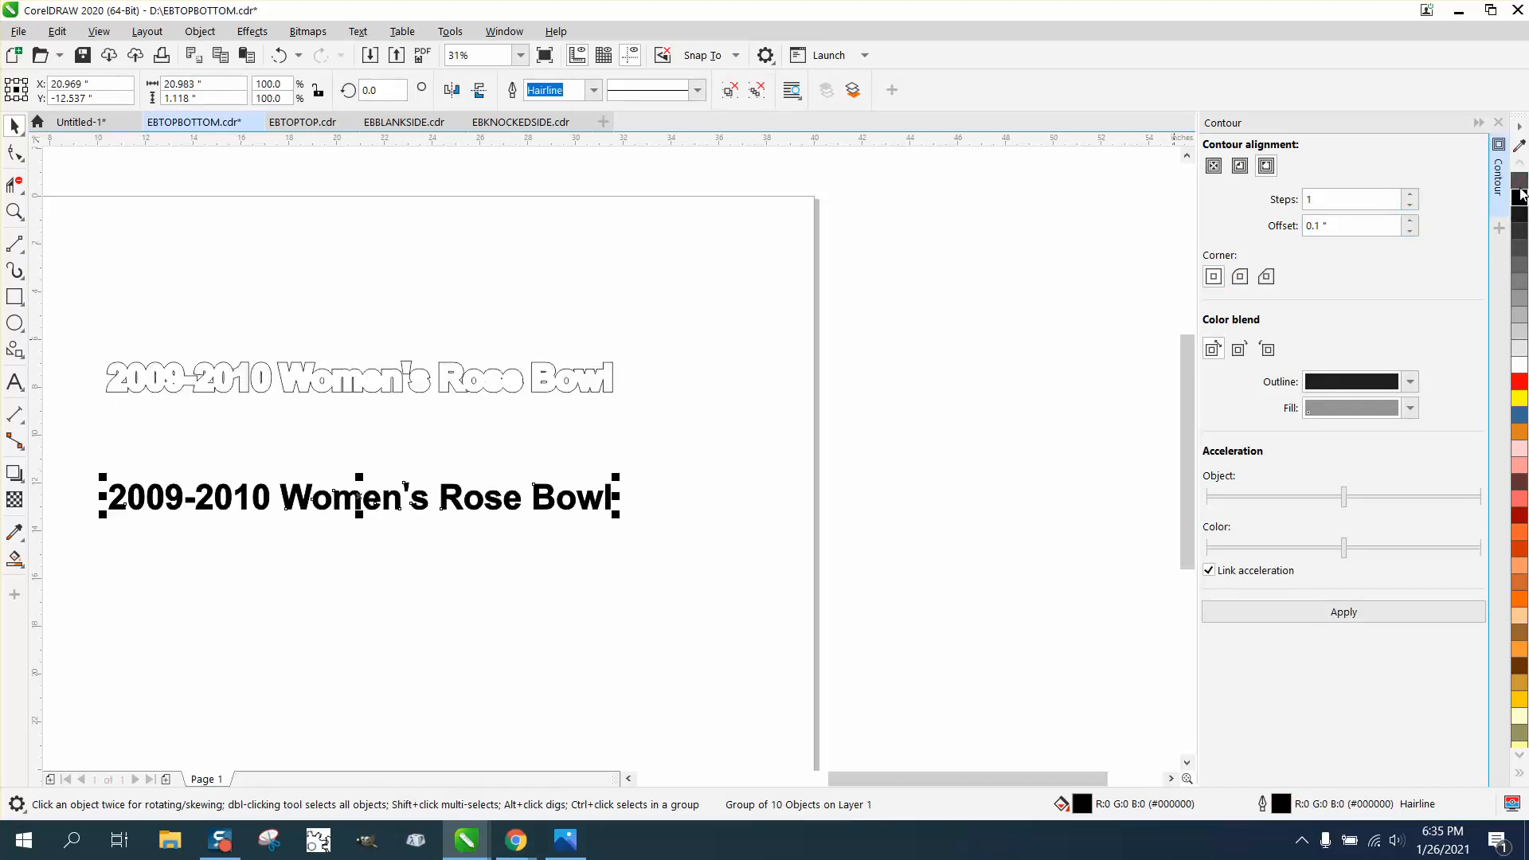
{"action": "right_click", "coordinate": [1520, 182]}
{"action": "key", "text": "Up"}
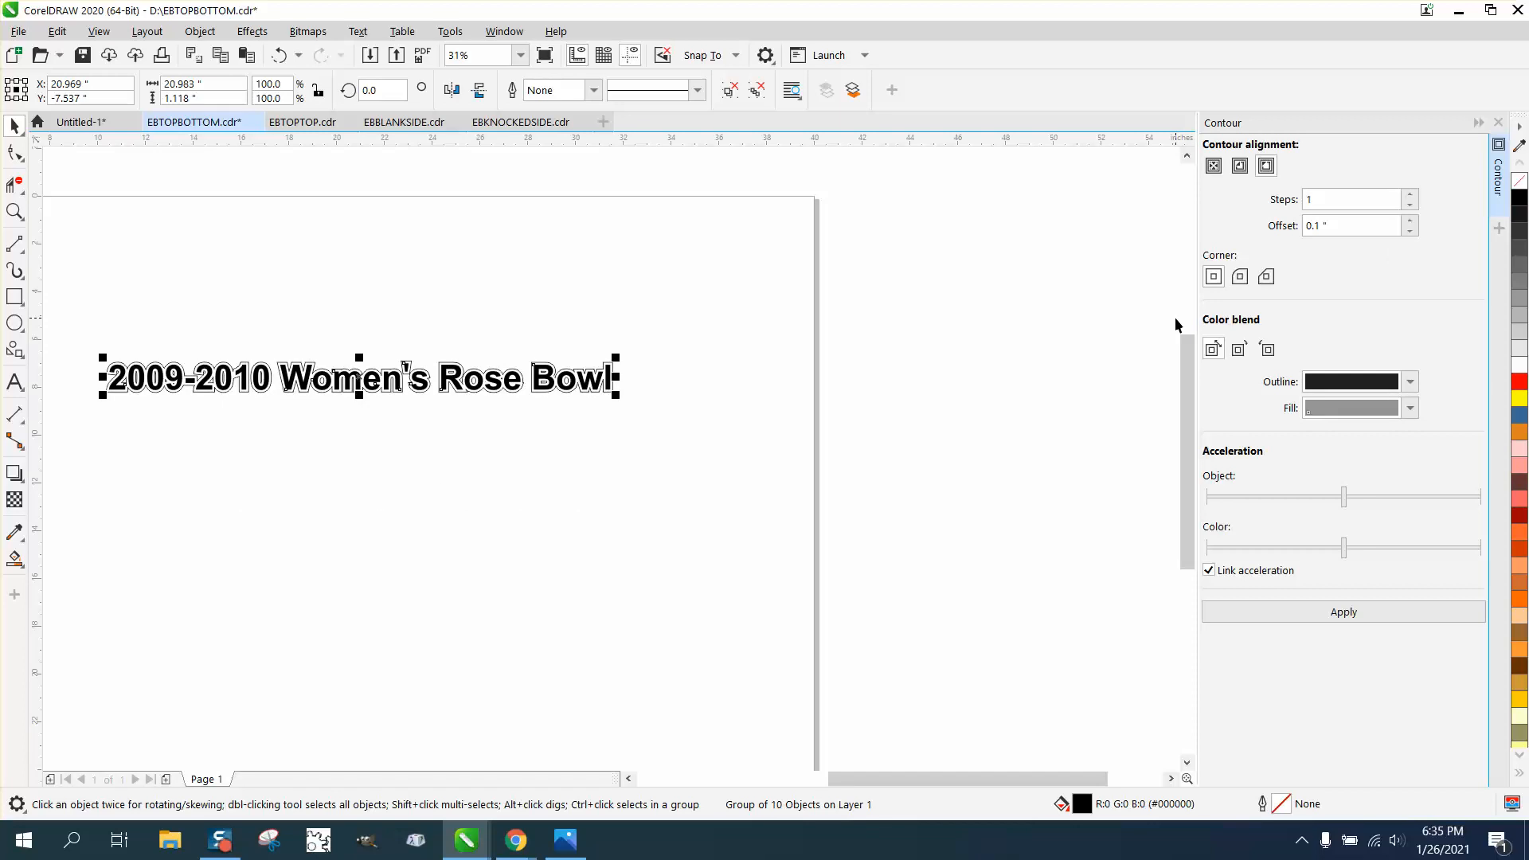
Zoom in on the title text, out to the plaque photo, then back in to inspect
{"action": "key", "text": "z"}
{"action": "left_click_drag", "start_coordinate": [110, 310], "coordinate": [652, 462]}
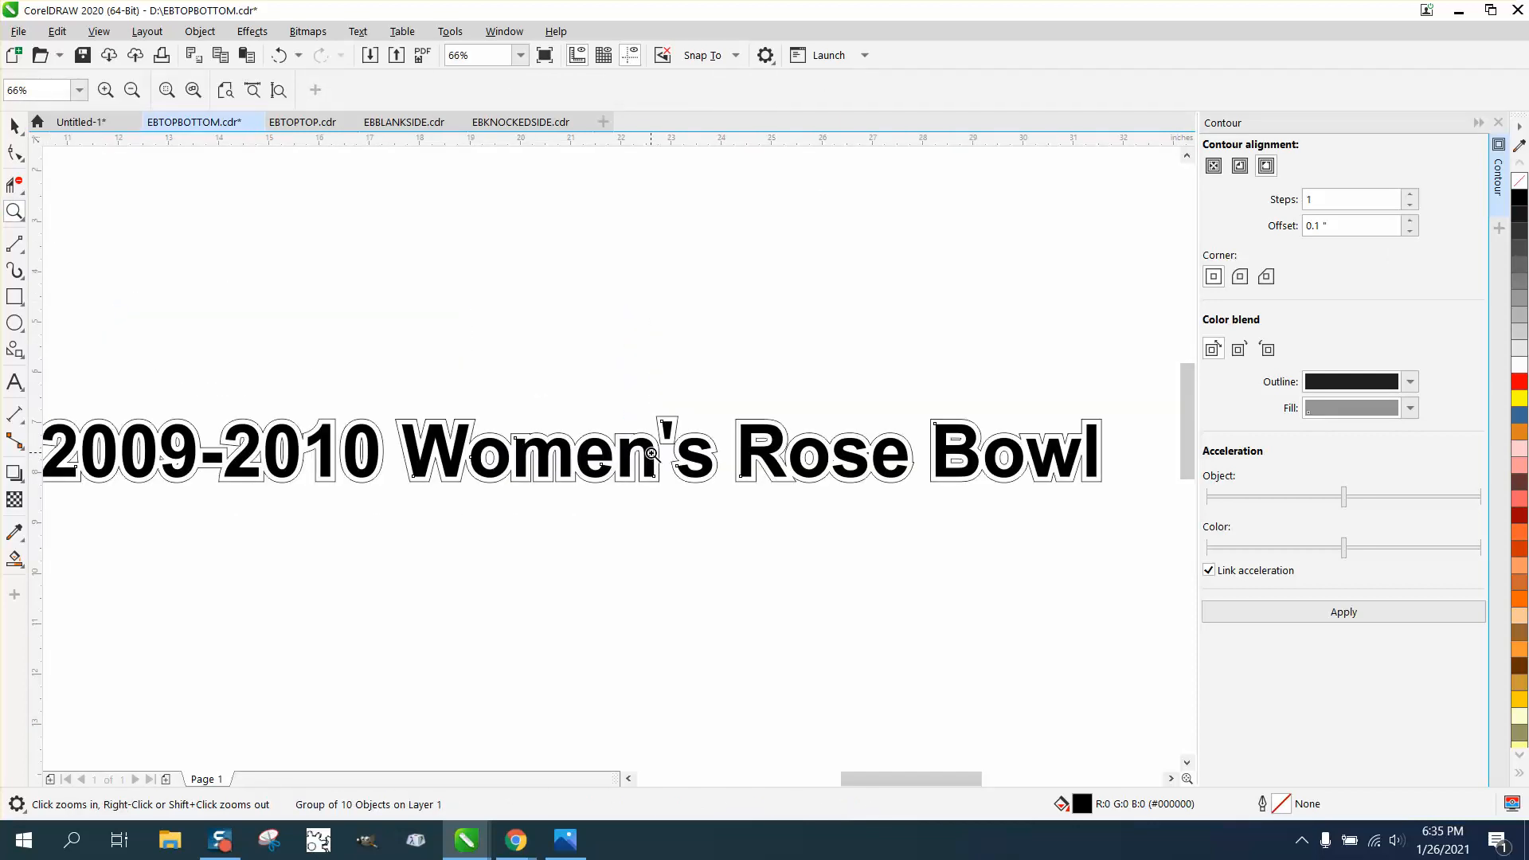
{"action": "right_click", "coordinate": [647, 447]}
{"action": "right_click", "coordinate": [643, 426]}
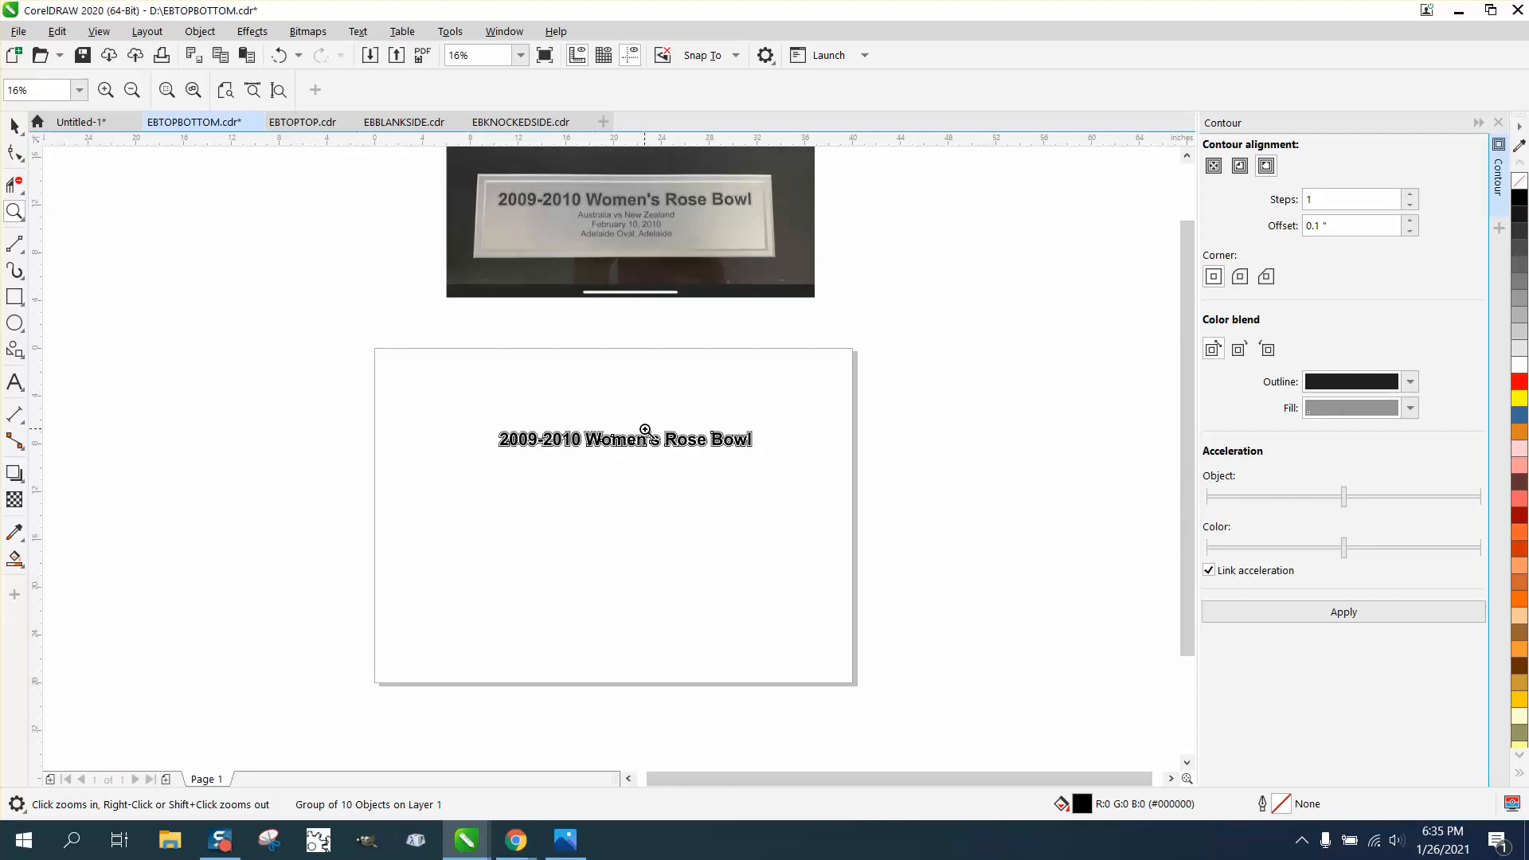
{"action": "left_click_drag", "start_coordinate": [473, 391], "coordinate": [845, 490]}
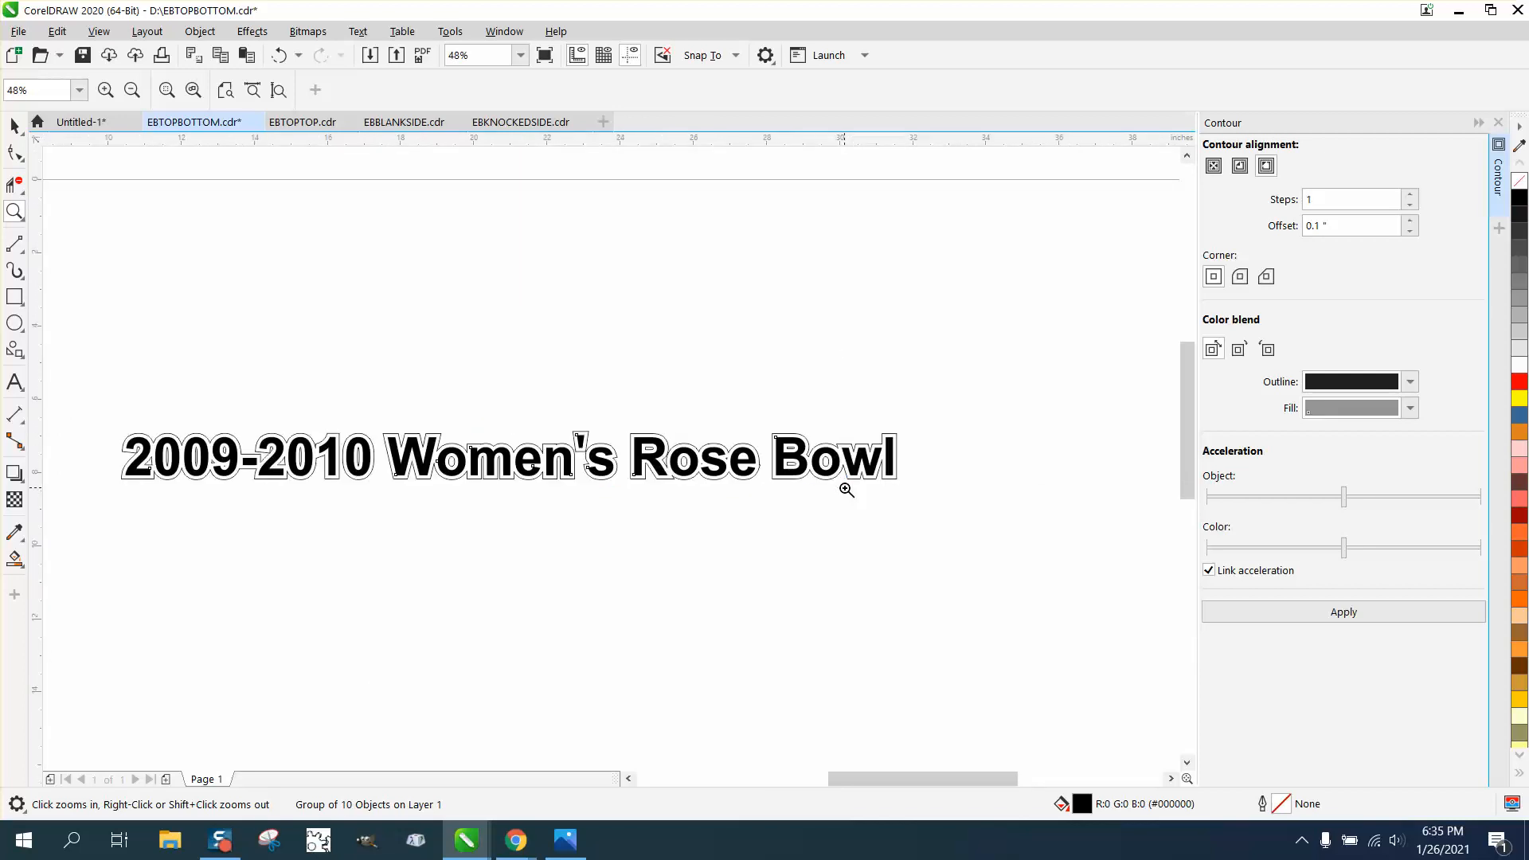